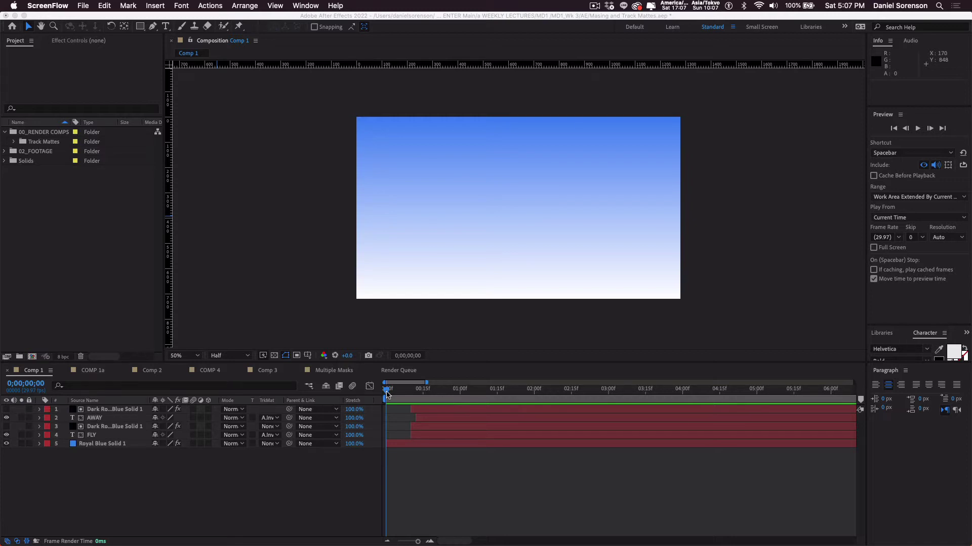
# - Create a 1920×1080, 29.97 fps, 3-second composition named Fly Away in the Track Mattes folder
pyautogui.click(387, 394)
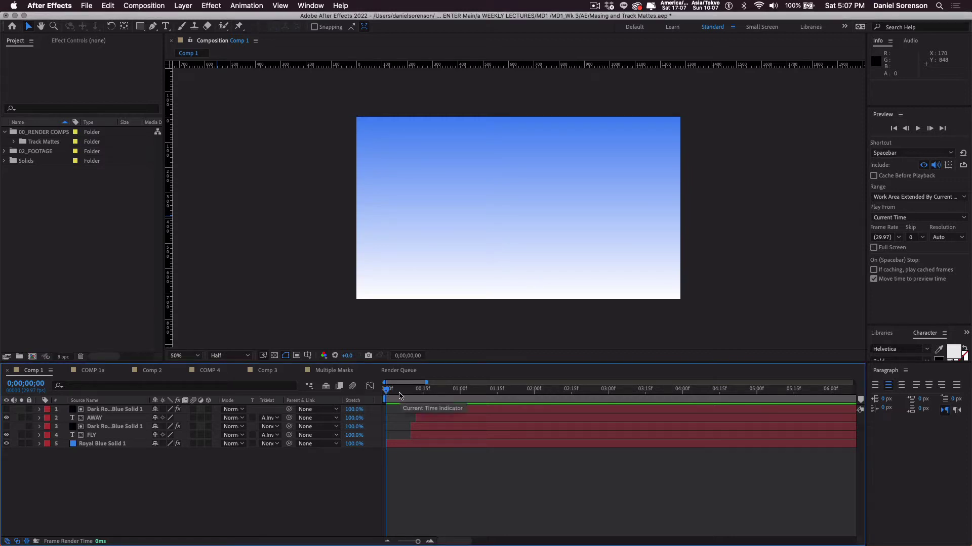
pyautogui.moveTo(393, 395); pyautogui.dragTo(387, 416)
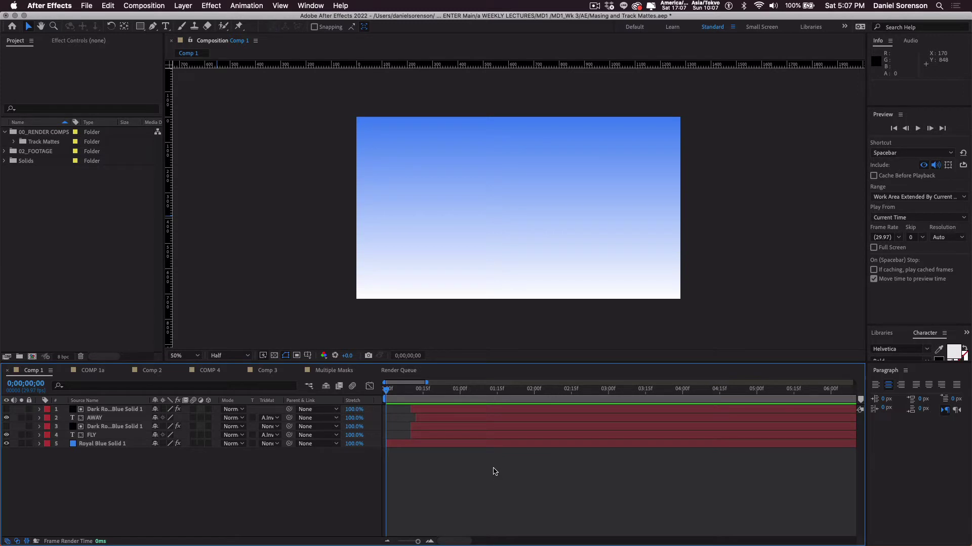
pyautogui.click(51, 144)
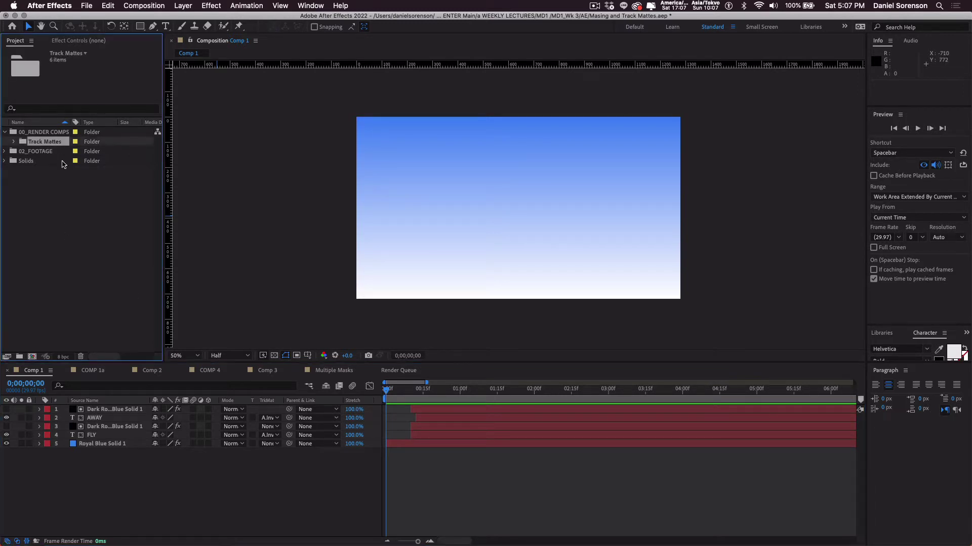
pyautogui.press('super+n')
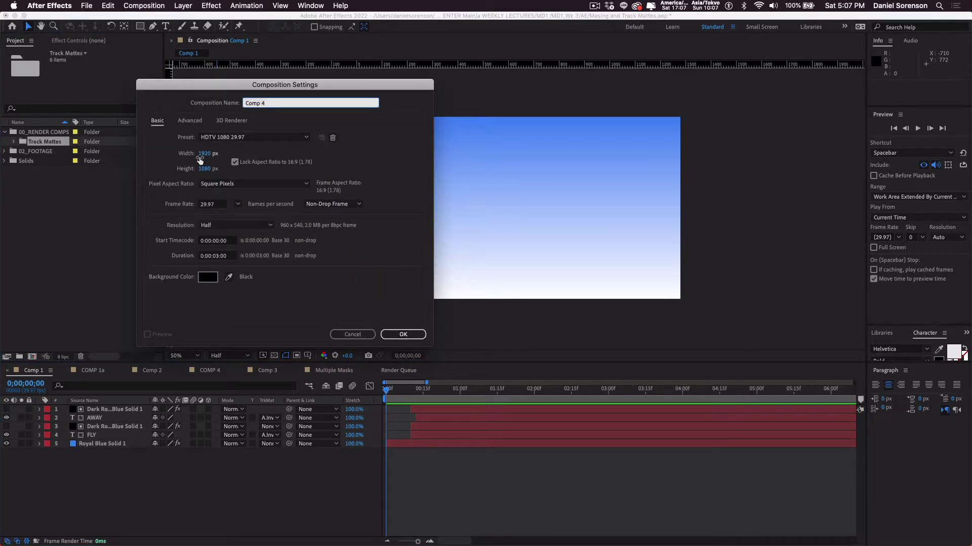
pyautogui.write('Fly Away')
pyautogui.click(401, 335)
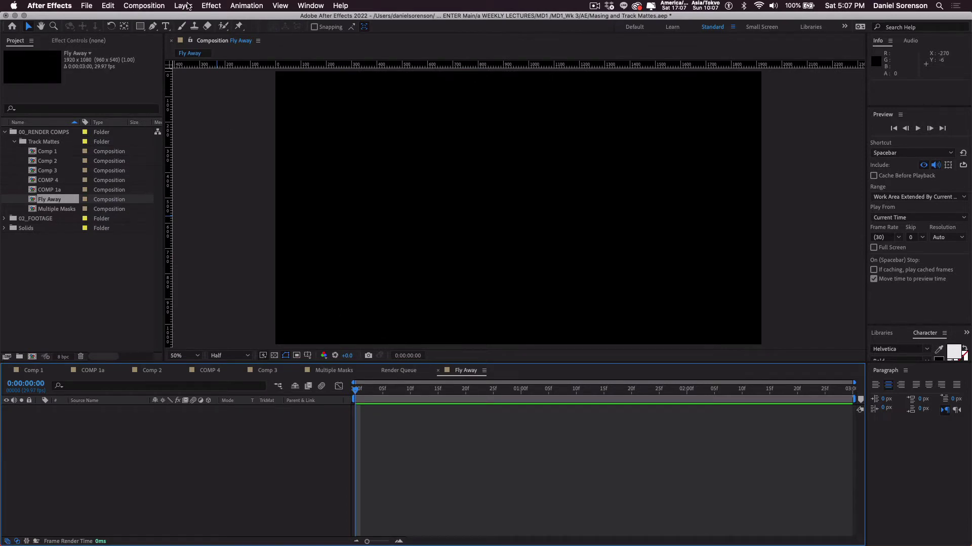
# - Add a full-frame solid layer to the Fly Away composition
pyautogui.click(183, 6)
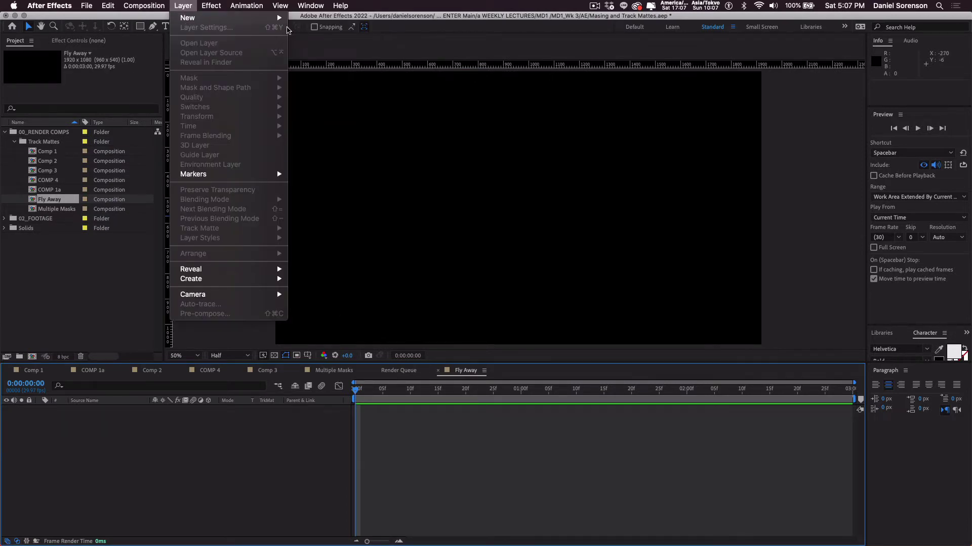
pyautogui.moveTo(283, 18)
pyautogui.click(309, 28)
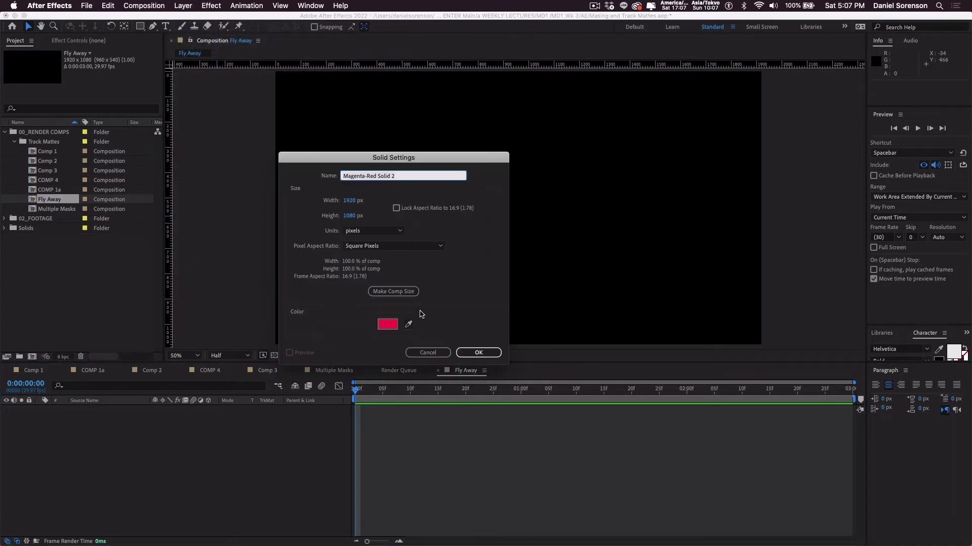
pyautogui.click(478, 353)
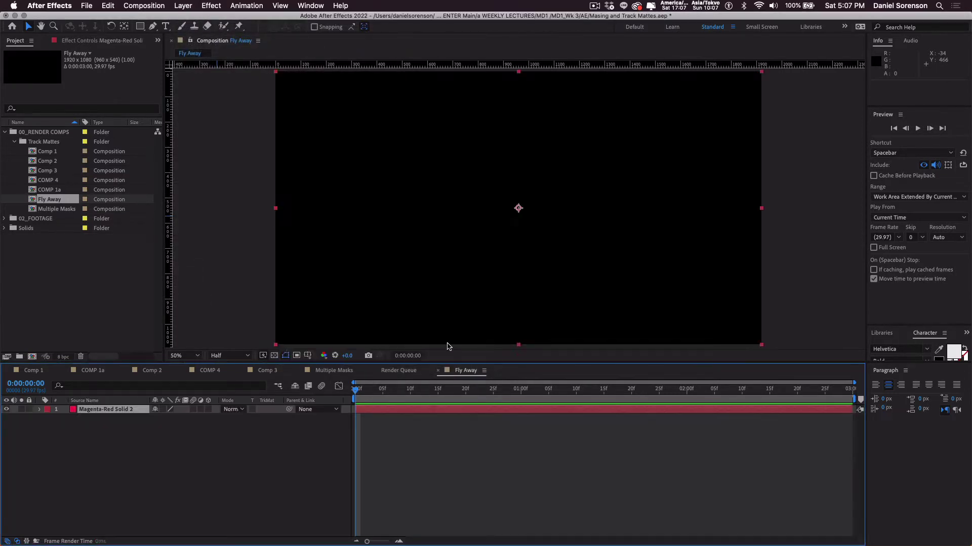
# - Apply a Gradient Ramp effect to the solid, black at top to white at bottom
pyautogui.click(211, 5)
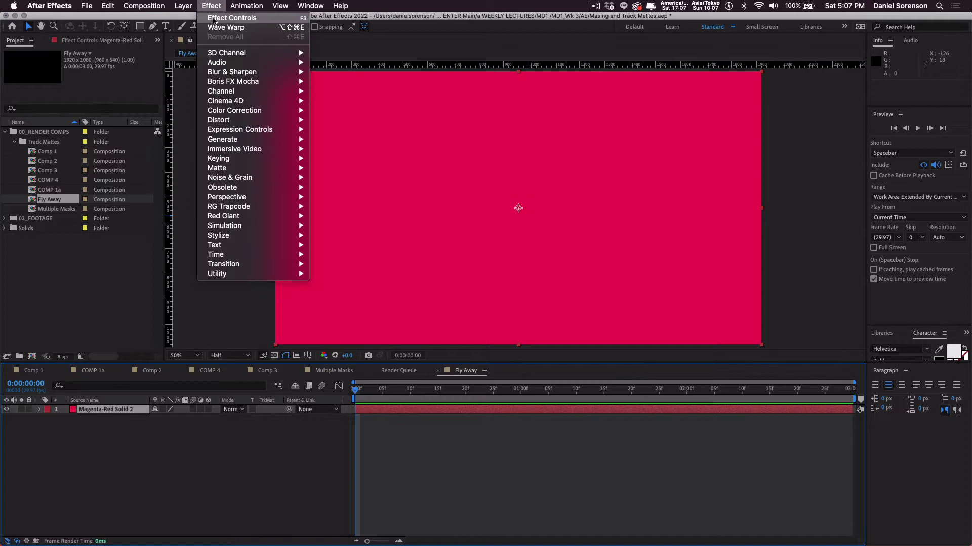
pyautogui.moveTo(226, 141)
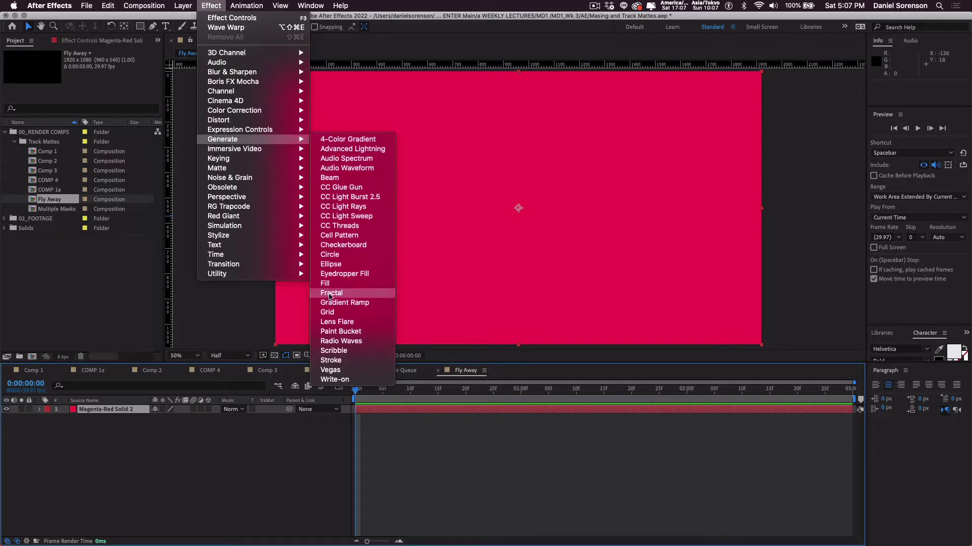
pyautogui.click(330, 304)
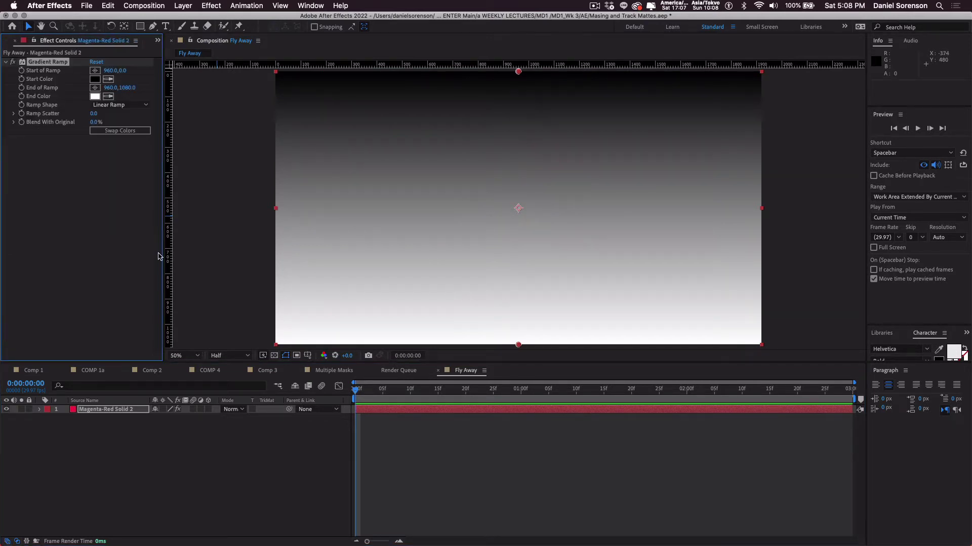
# - Change the Gradient Ramp start colour to dark blue, giving a deep-to-light blue sky
pyautogui.click(96, 80)
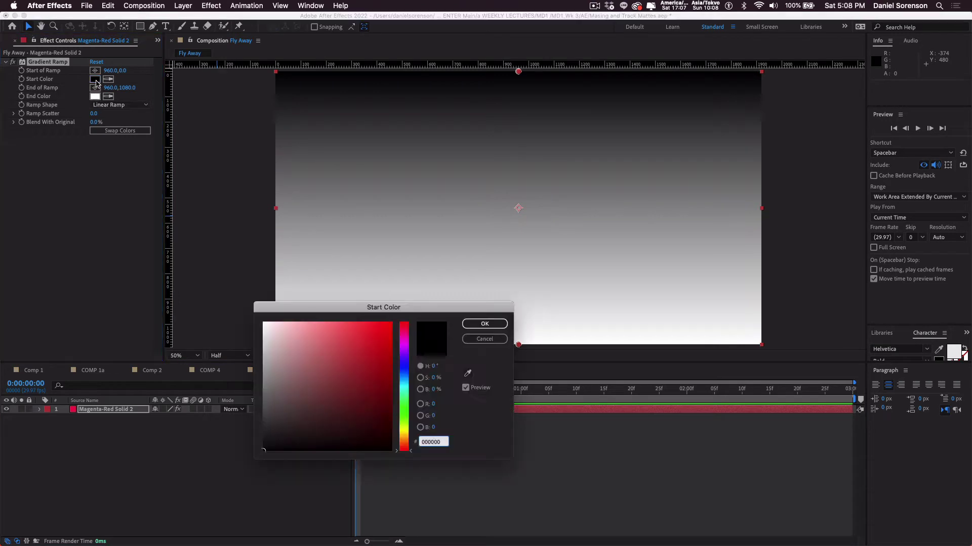
pyautogui.click(405, 372)
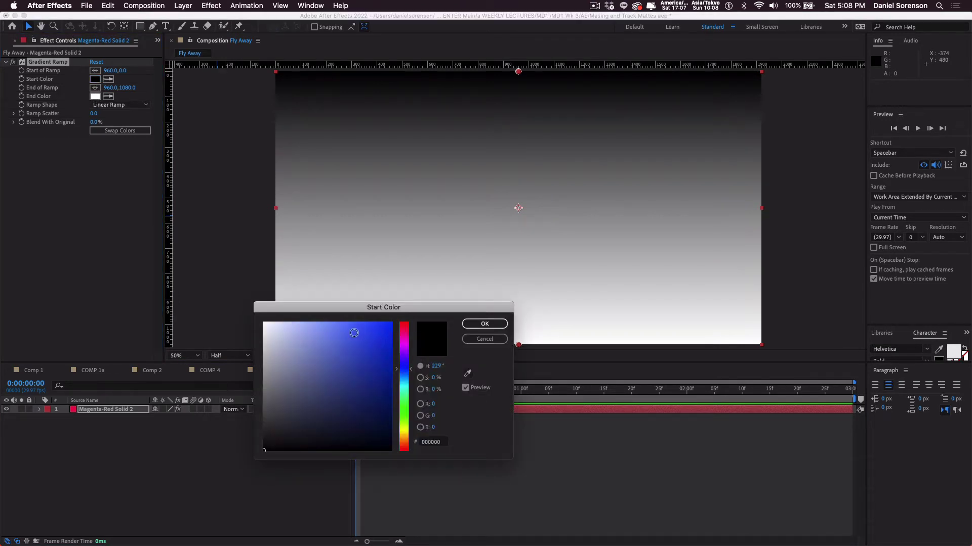
pyautogui.click(354, 333)
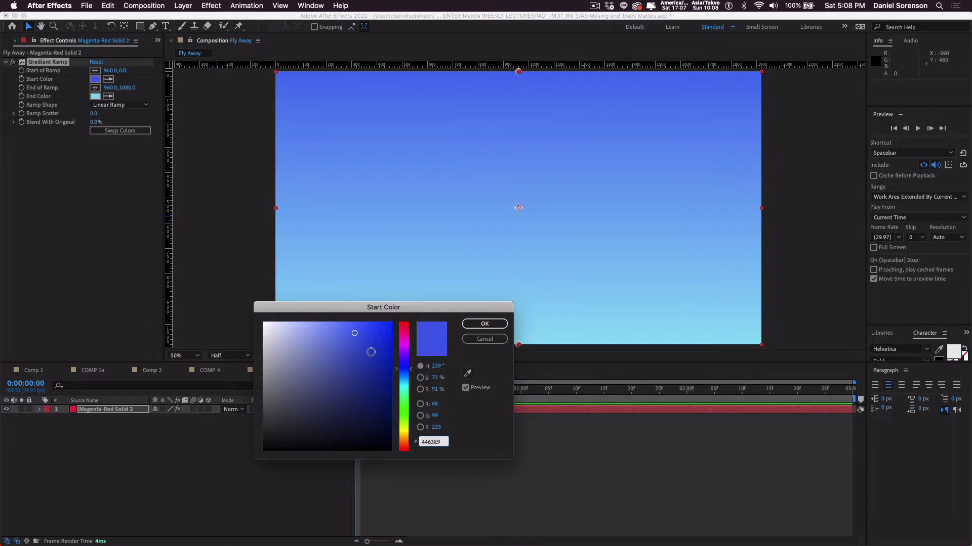
pyautogui.click(371, 349)
pyautogui.click(484, 324)
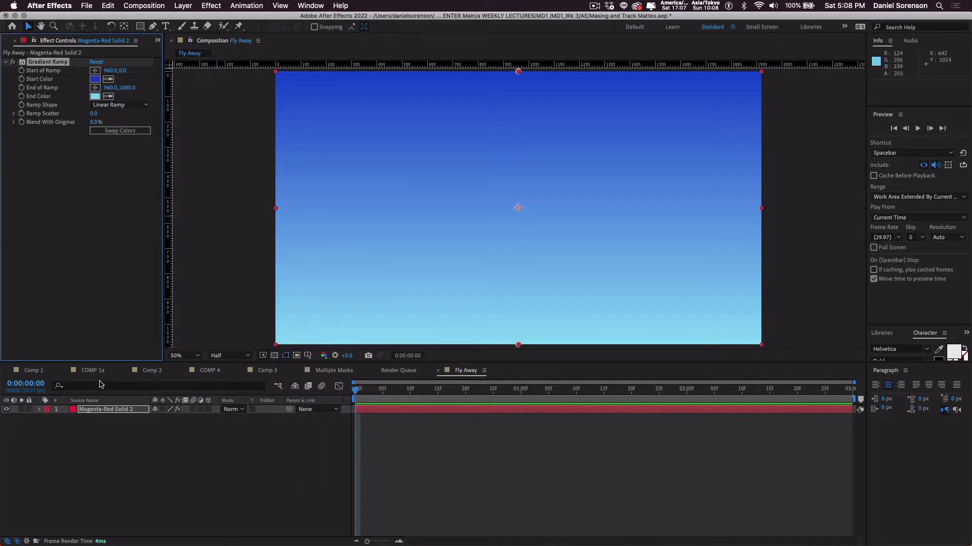
pyautogui.click(238, 482)
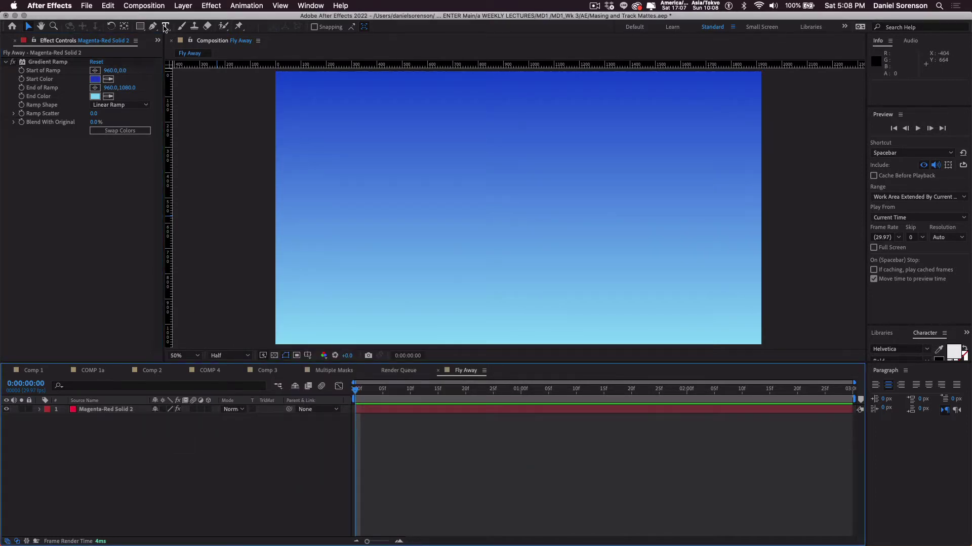
# - Add a white text layer reading 'Fly' in the upper middle of the sky
pyautogui.click(165, 26)
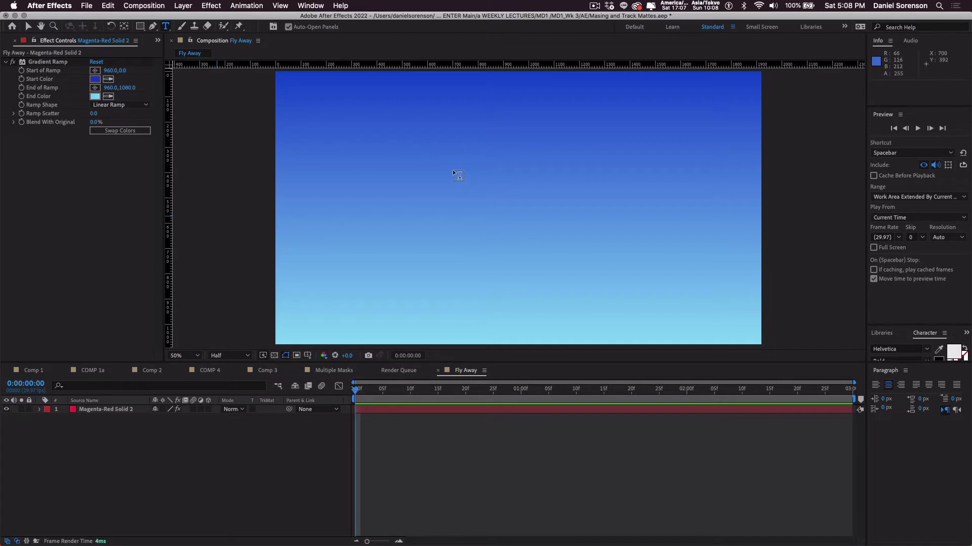
pyautogui.click(477, 174)
pyautogui.write('Fl')
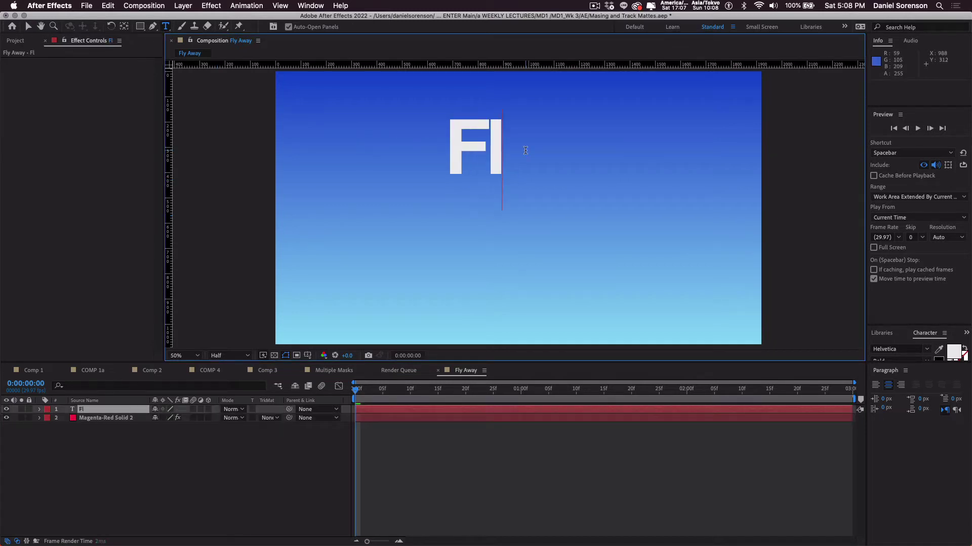
pyautogui.write('y')
pyautogui.click(228, 464)
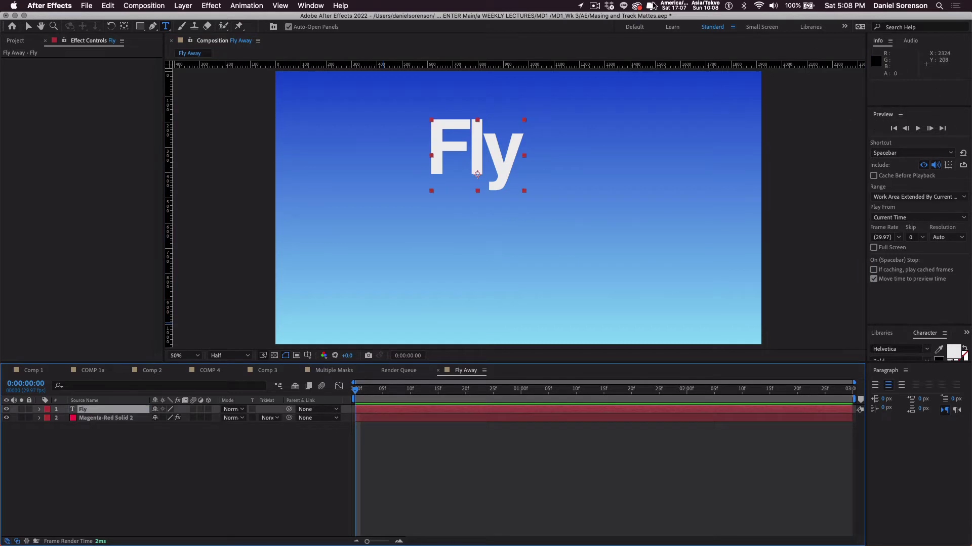
# - Switch to the Text workspace, set Fly to 221 px, and make the viewer taller
pyautogui.click(319, 8)
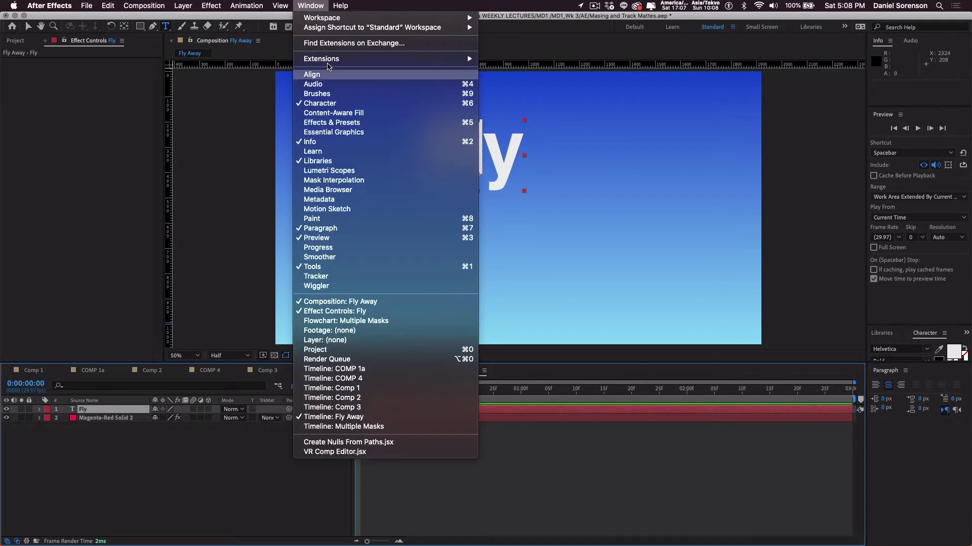
pyautogui.moveTo(334, 22)
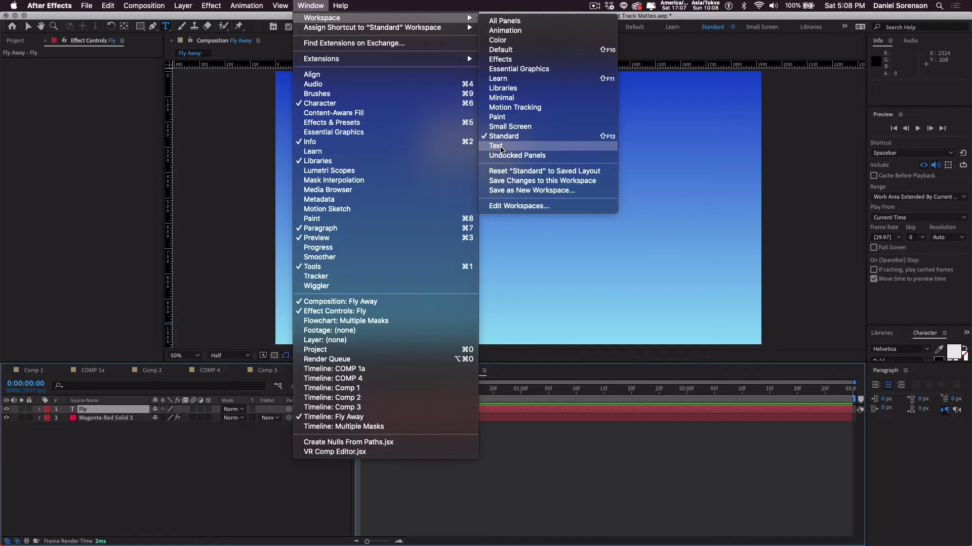
pyautogui.click(515, 144)
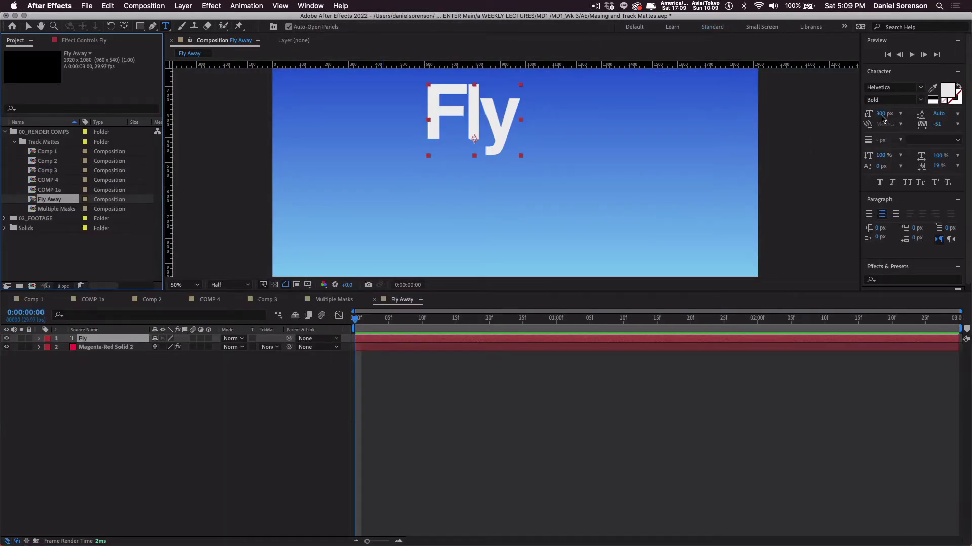
pyautogui.moveTo(882, 118); pyautogui.dragTo(842, 118)
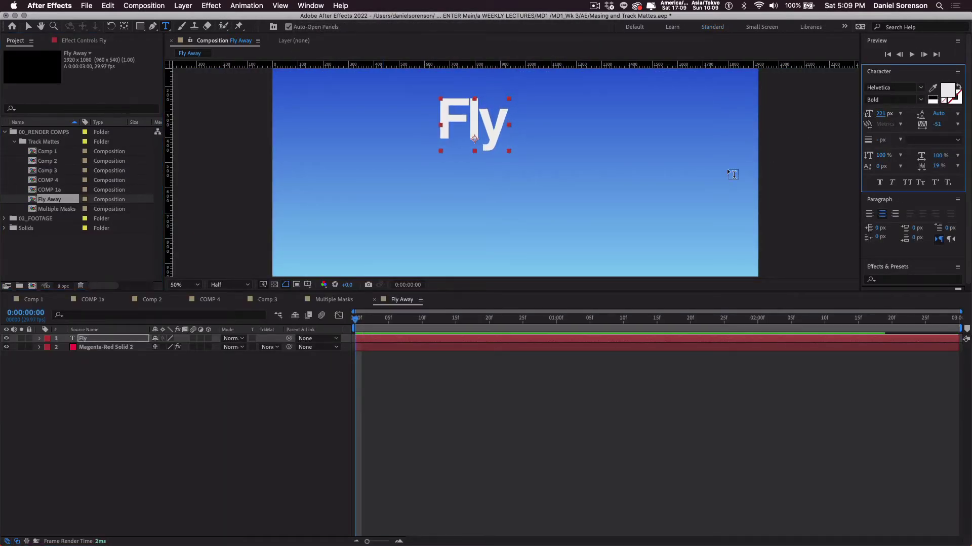
pyautogui.moveTo(514, 291); pyautogui.dragTo(514, 385)
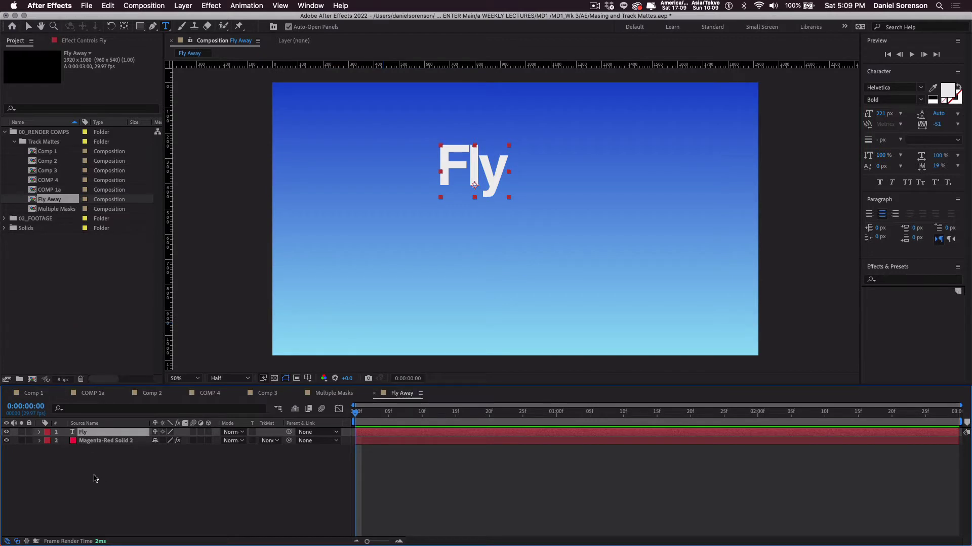
# - Duplicate the Fly text layer and retype the copy as 'Away'
pyautogui.press('super+d')
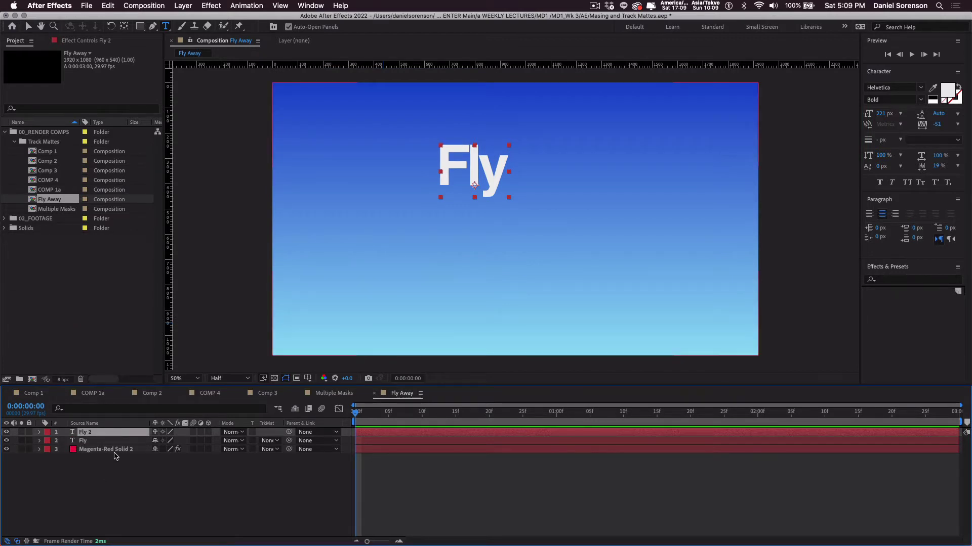
pyautogui.press('p')
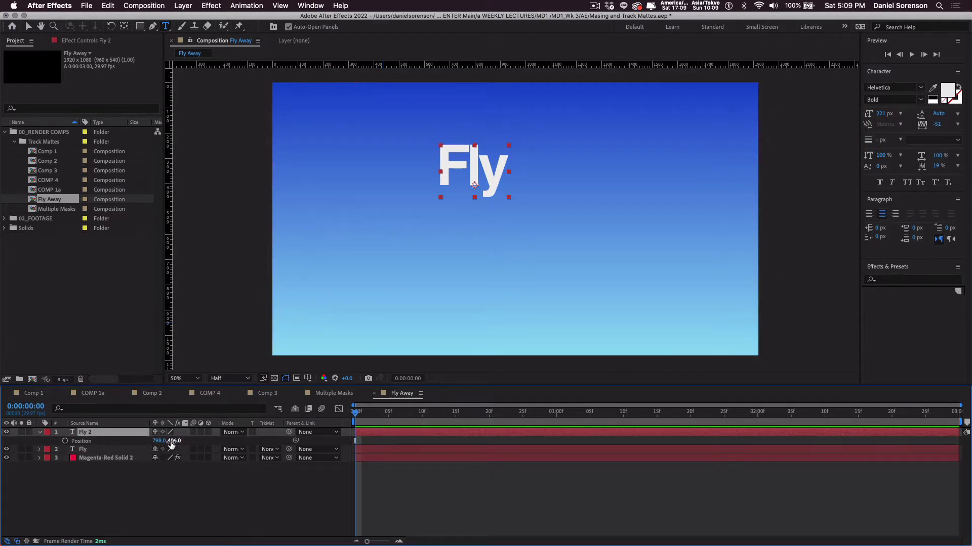
pyautogui.moveTo(174, 440); pyautogui.dragTo(237, 487)
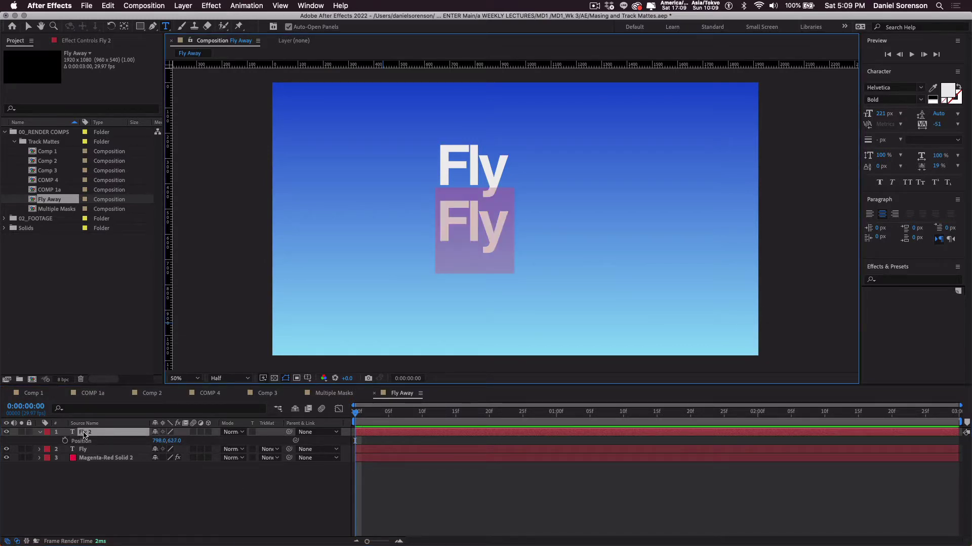
pyautogui.write('Aw')
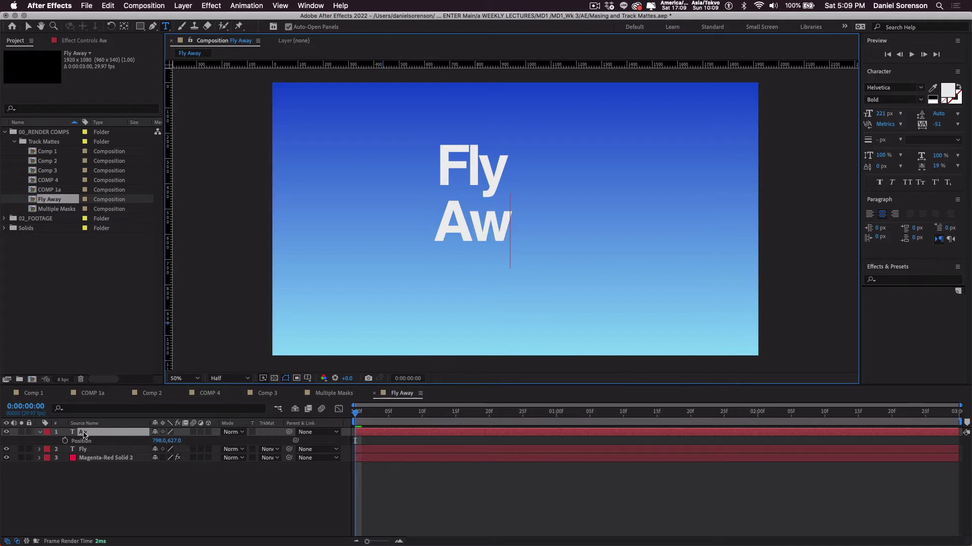
pyautogui.write('ay')
pyautogui.press('Escape')
pyautogui.press('v')
# - Move Away left of centre and shift Fly to its upper right
pyautogui.moveTo(448, 236); pyautogui.dragTo(406, 232)
pyautogui.press("'")
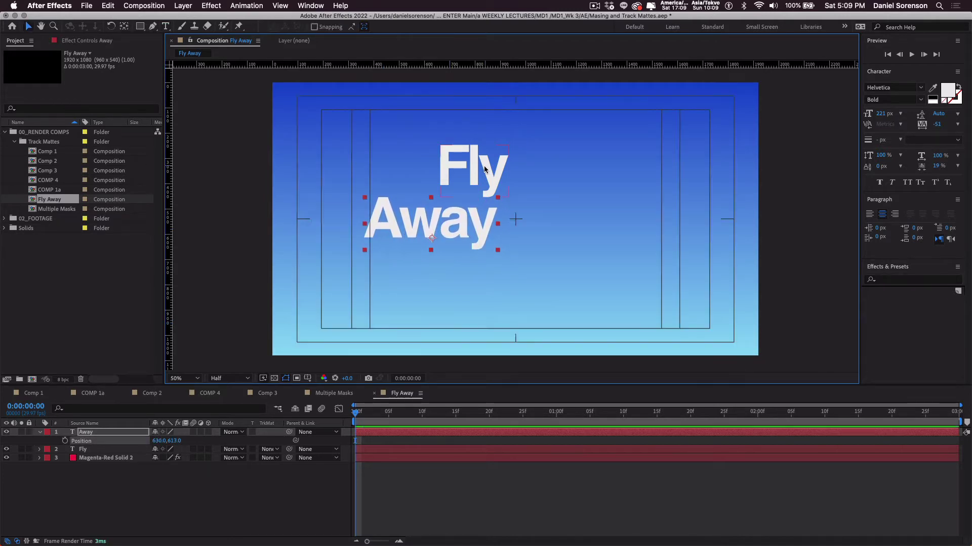
pyautogui.click(483, 176)
pyautogui.moveTo(483, 176); pyautogui.dragTo(569, 184)
pyautogui.click(316, 499)
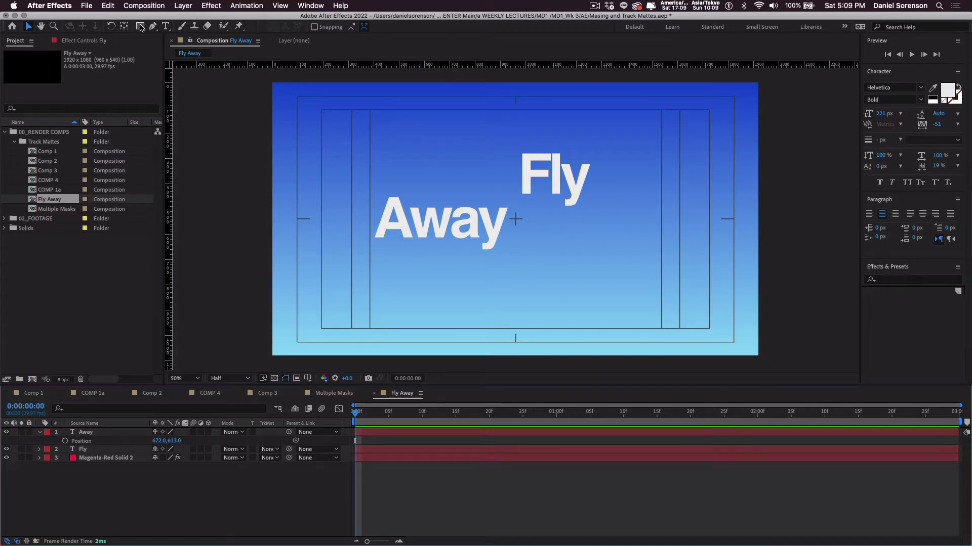
# - Draw a white rectangle over the frame's right side and stack it just below Away
pyautogui.moveTo(142, 27); pyautogui.dragTo(183, 32)
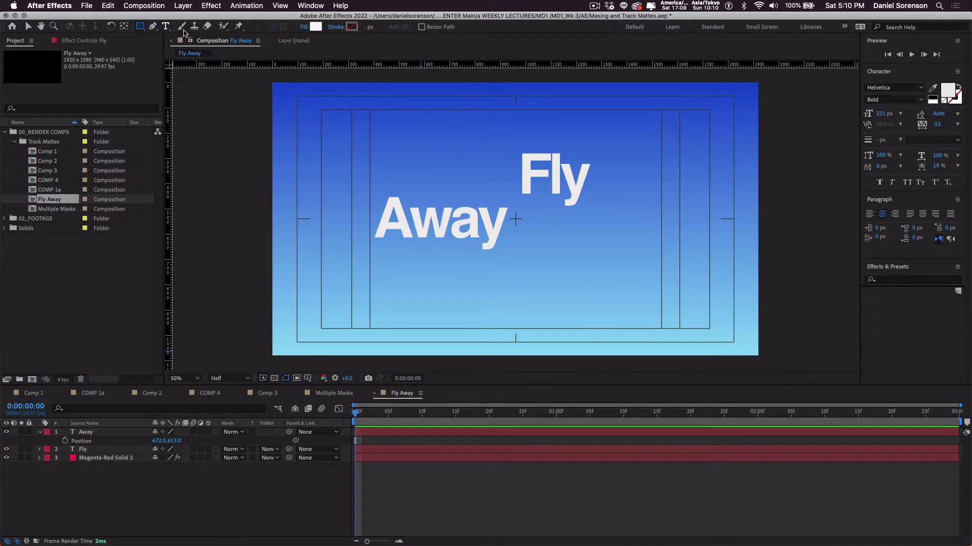
pyautogui.moveTo(515, 122)
pyautogui.mouseDown()
pyautogui.moveTo(511, 109)
pyautogui.moveTo(544, 216)
pyautogui.moveTo(580, 273)
pyautogui.moveTo(667, 329)
pyautogui.mouseUp()
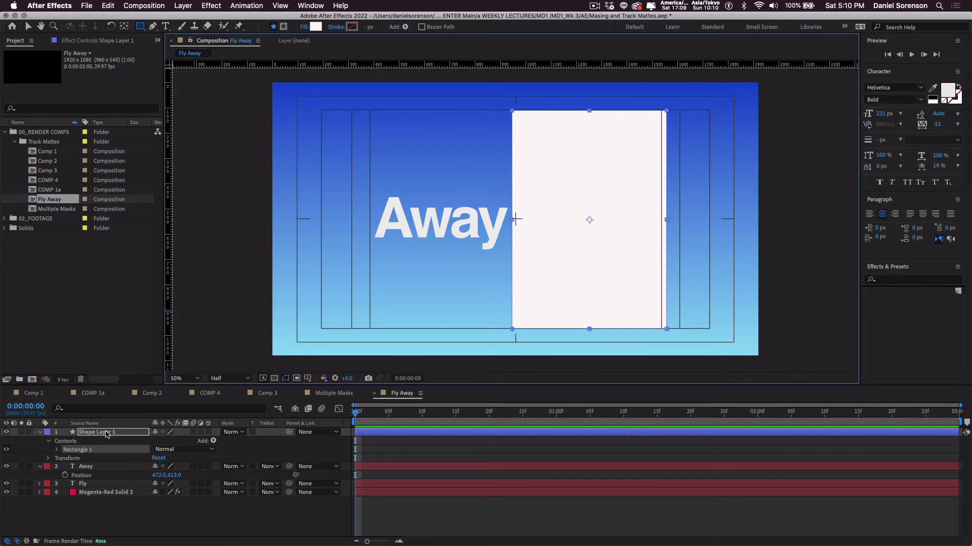
pyautogui.moveTo(92, 435); pyautogui.dragTo(88, 479)
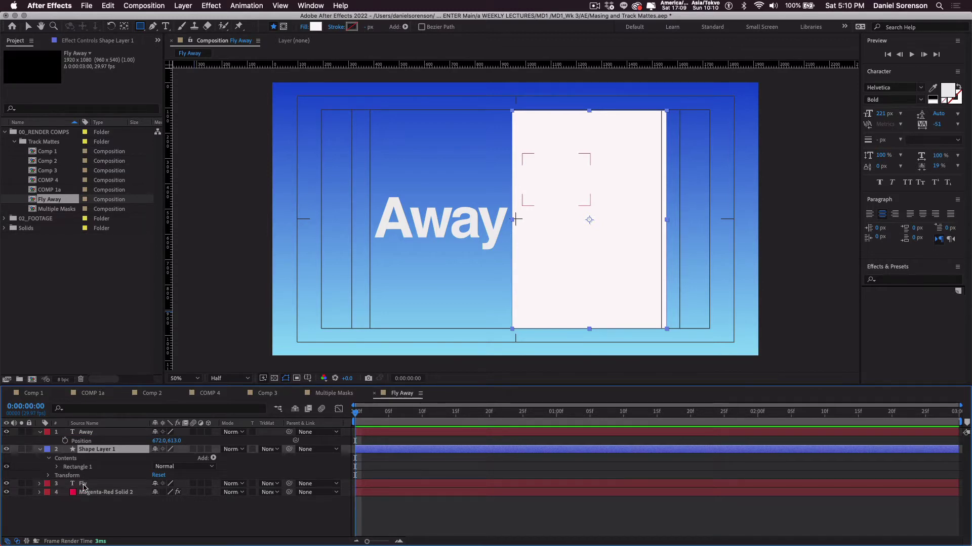
# - Set Fly's track matte to Alpha Inverted Matte 'Shape Layer 1'
pyautogui.click(83, 484)
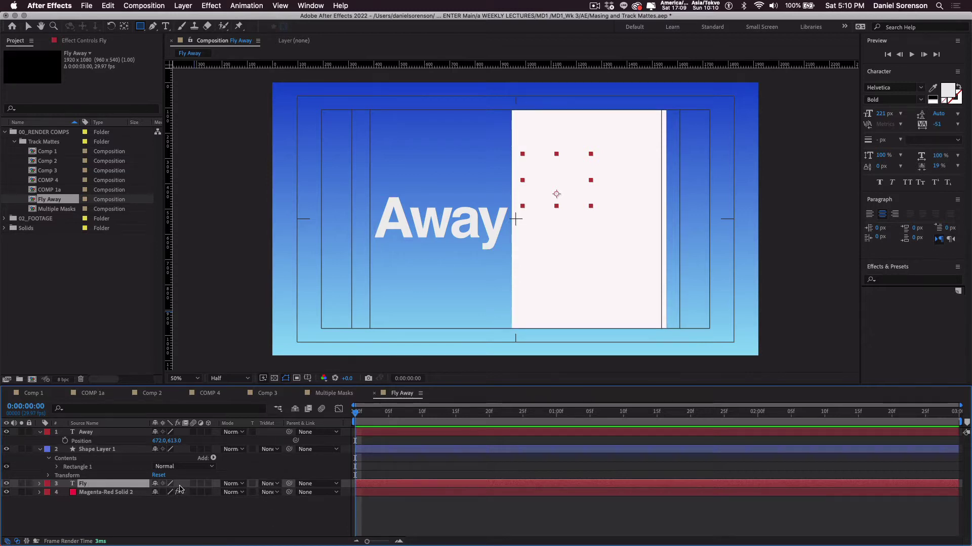
pyautogui.click(268, 485)
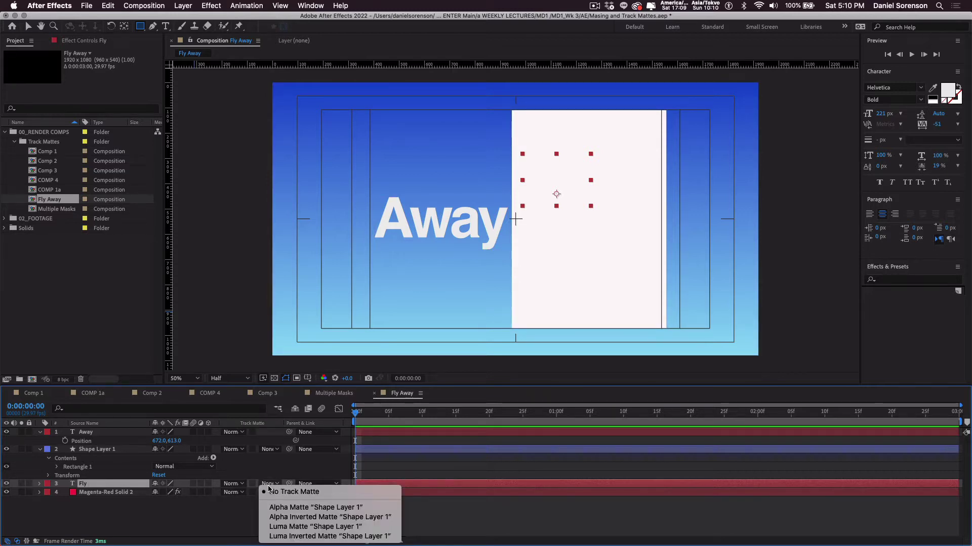
pyautogui.click(276, 517)
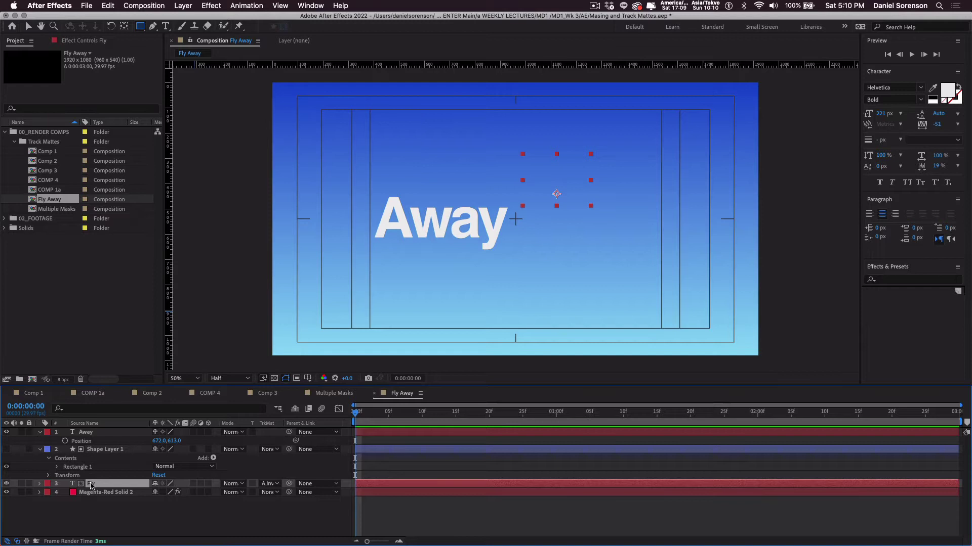
# - Keyframe Fly's Position to slide from 1122,440 to 507,440 by one second, then preview
pyautogui.press('p')
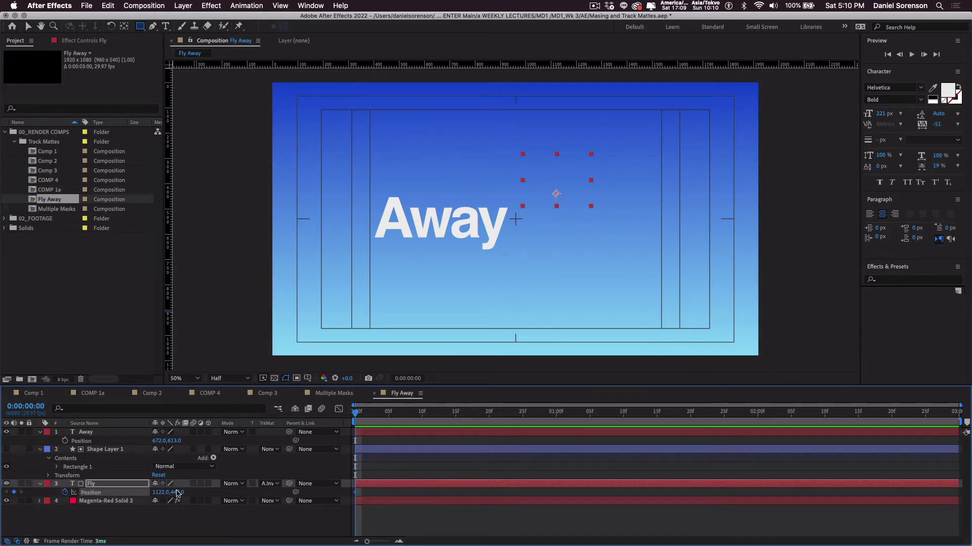
pyautogui.click(456, 419)
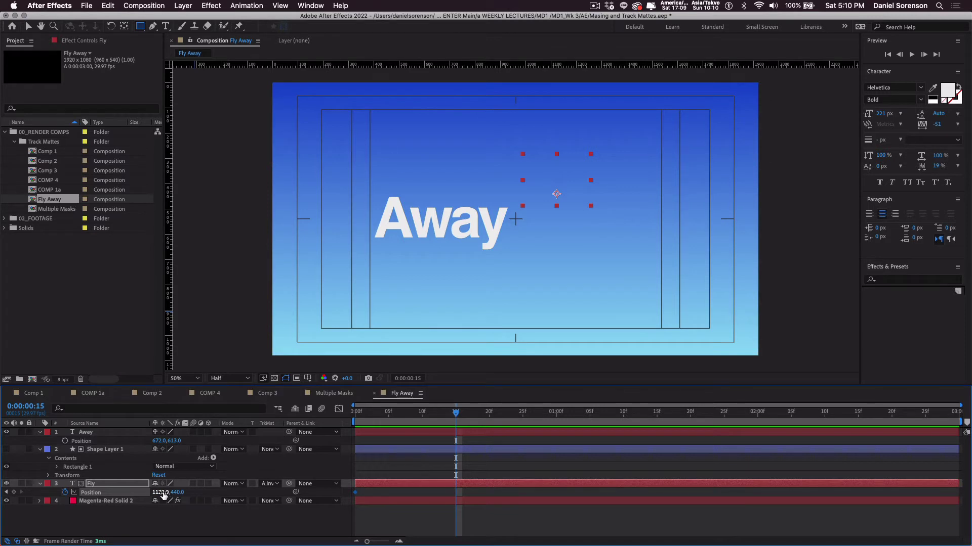
pyautogui.moveTo(162, 494); pyautogui.dragTo(2, 509)
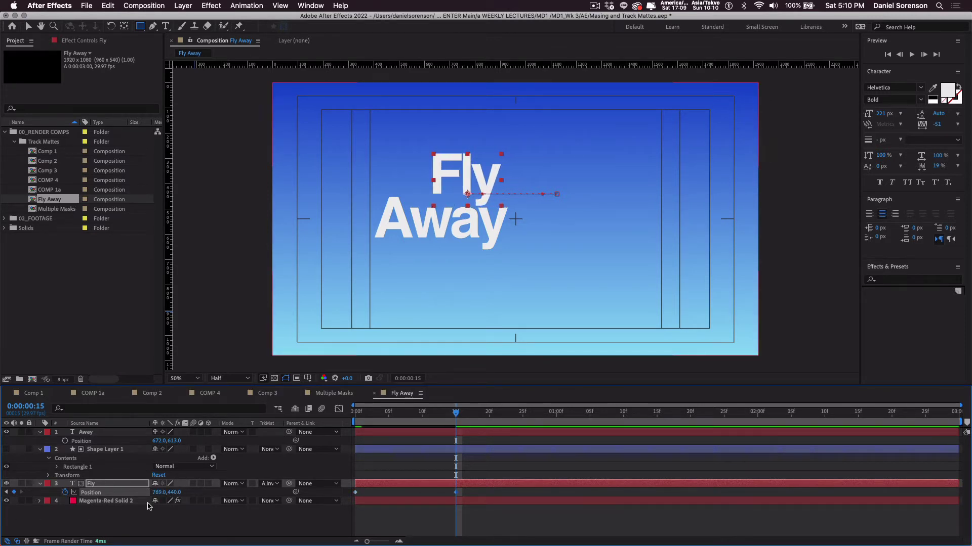
pyautogui.moveTo(161, 495); pyautogui.dragTo(28, 495)
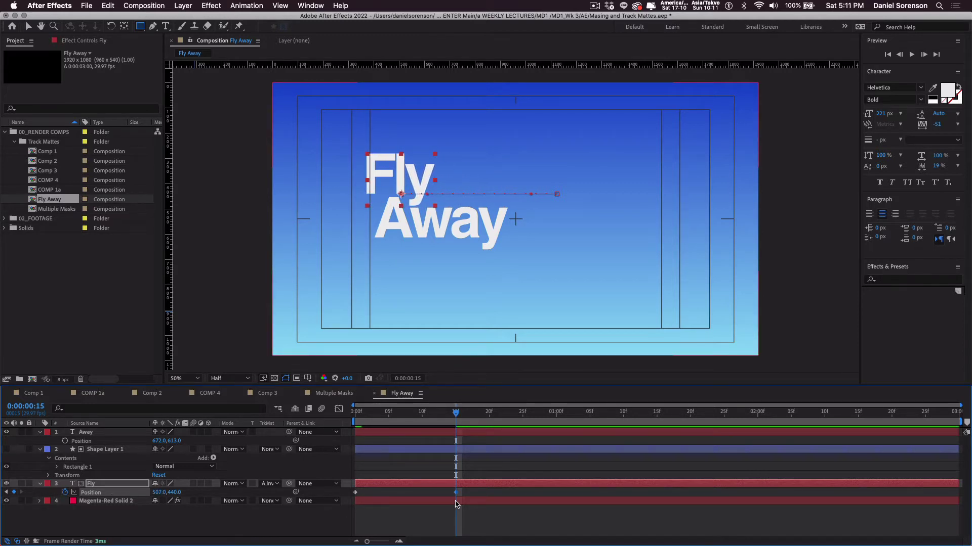
pyautogui.moveTo(456, 492); pyautogui.dragTo(556, 494)
pyautogui.click(556, 412)
pyautogui.moveTo(375, 414); pyautogui.dragTo(349, 416)
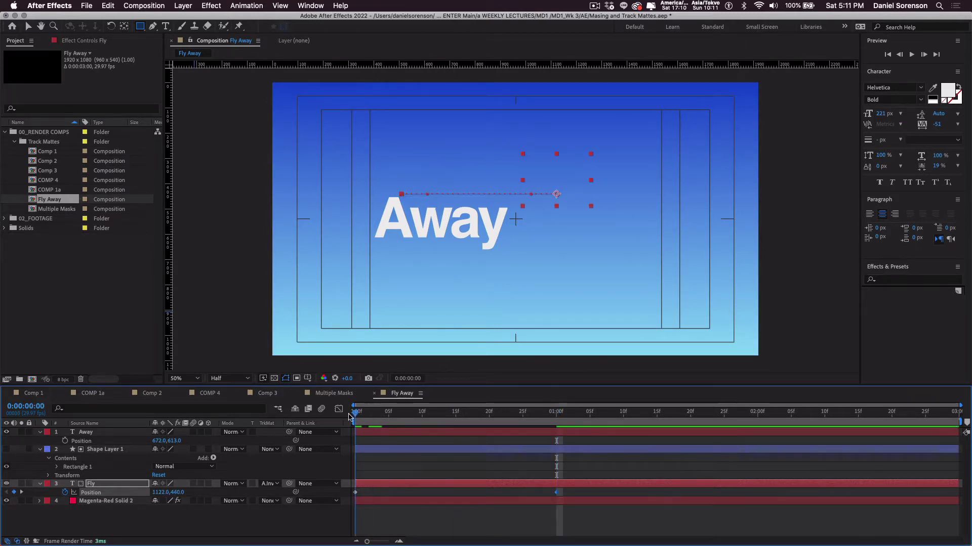
pyautogui.press('space')
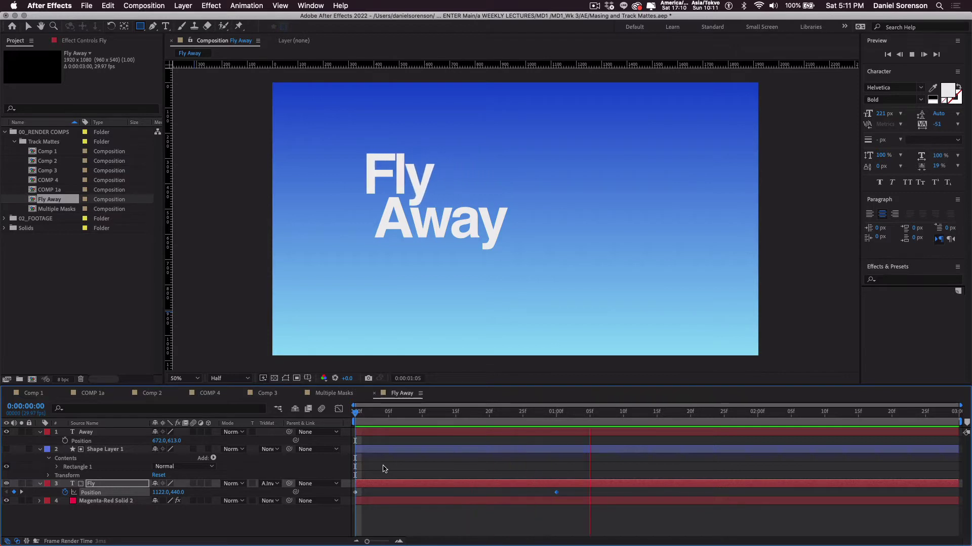
pyautogui.press('space')
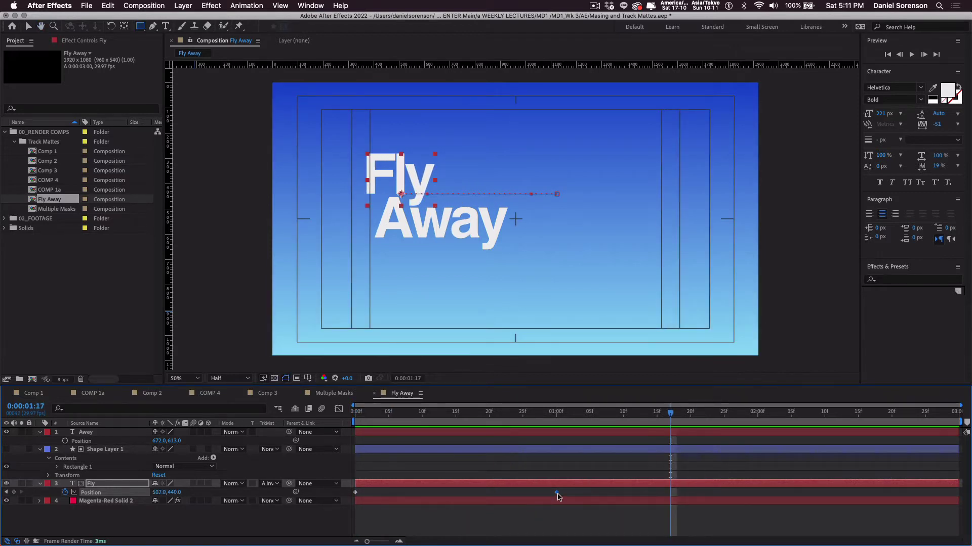
# - Give Fly's end keyframe an Easy Ease In with about 80% influence in the Graph Editor
pyautogui.rightClick(556, 493)
pyautogui.moveTo(575, 537)
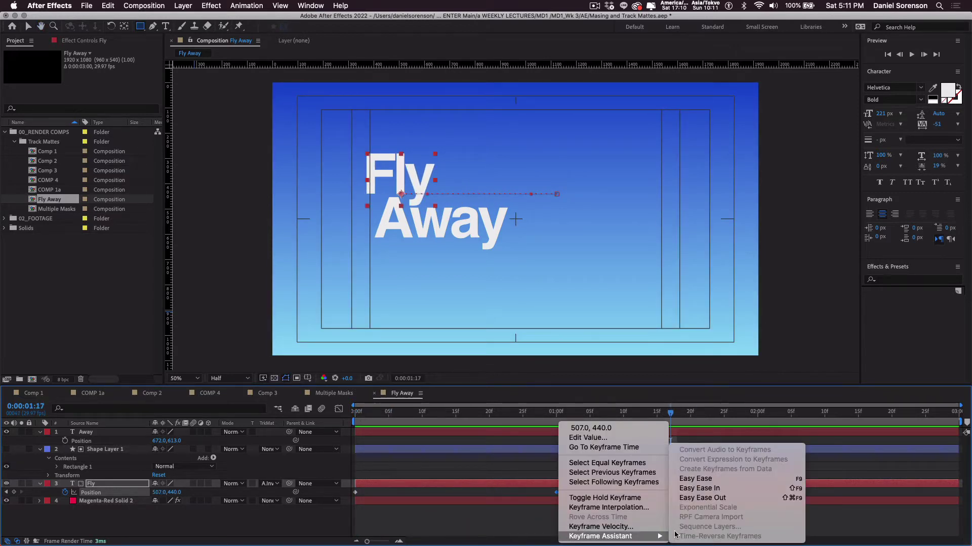
pyautogui.click(700, 489)
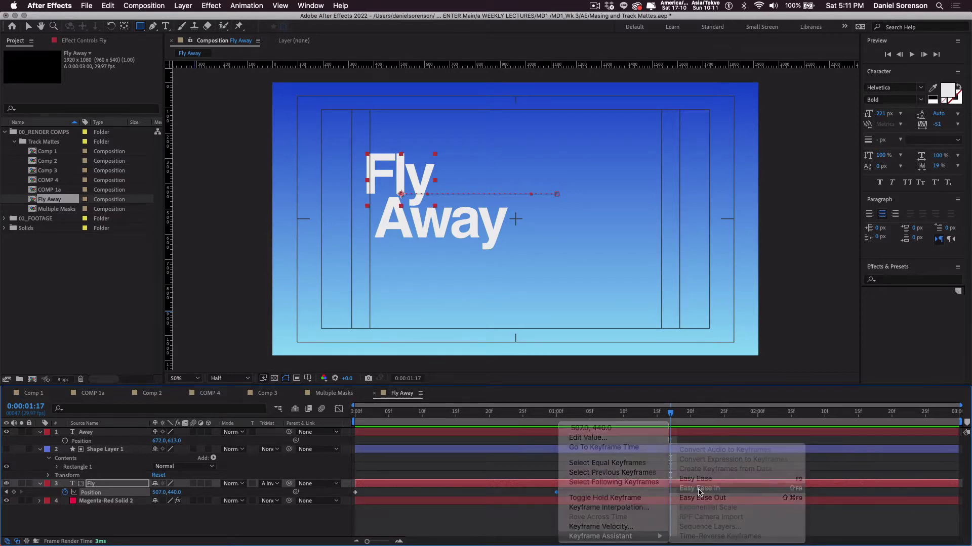
pyautogui.click(338, 410)
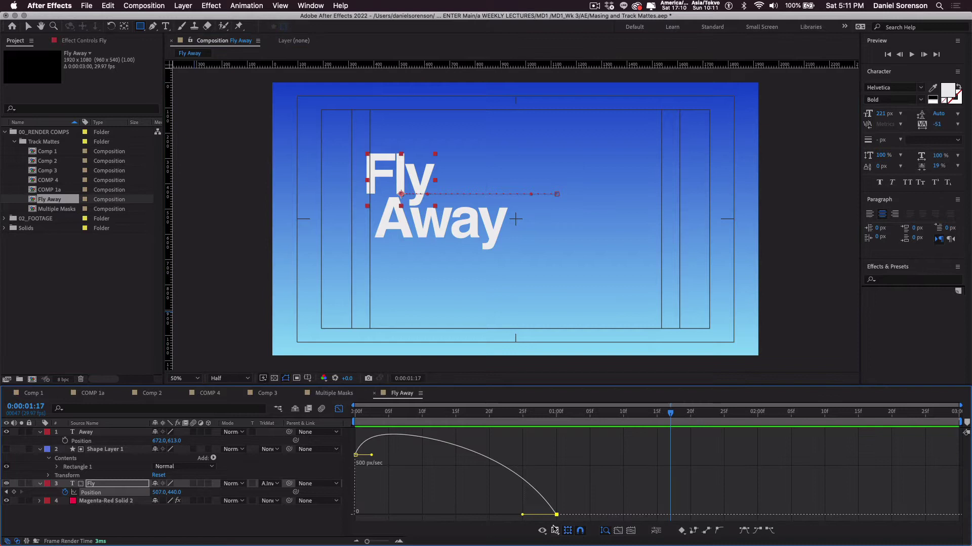
pyautogui.moveTo(522, 515); pyautogui.dragTo(443, 516)
pyautogui.click(338, 410)
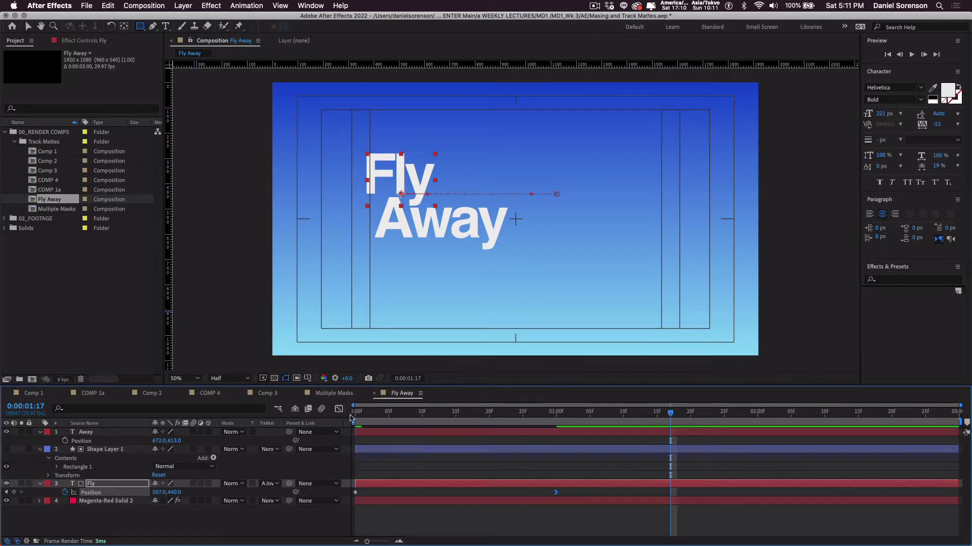
# - Preview the eased Fly slide from the start of the composition
pyautogui.click(357, 413)
pyautogui.press('space')
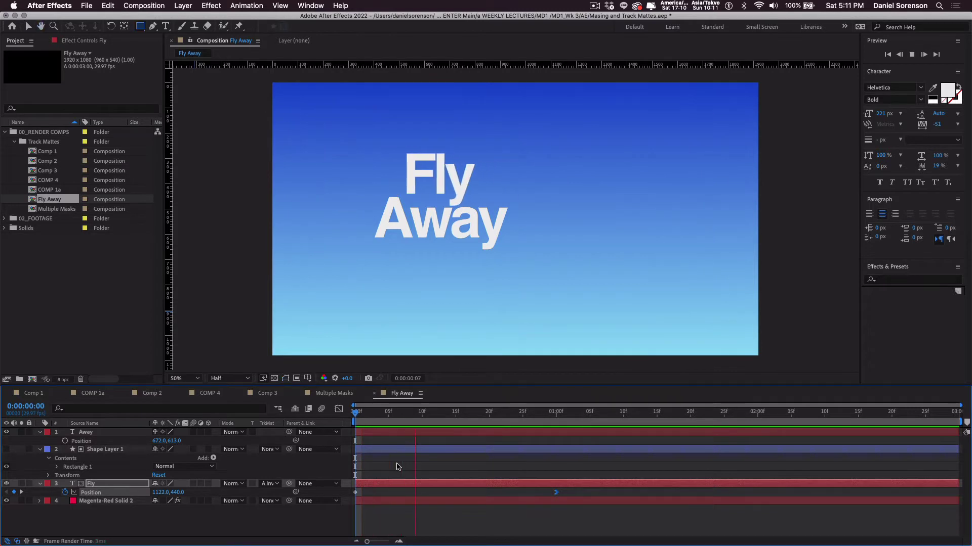
pyautogui.click(350, 416)
pyautogui.press('space')
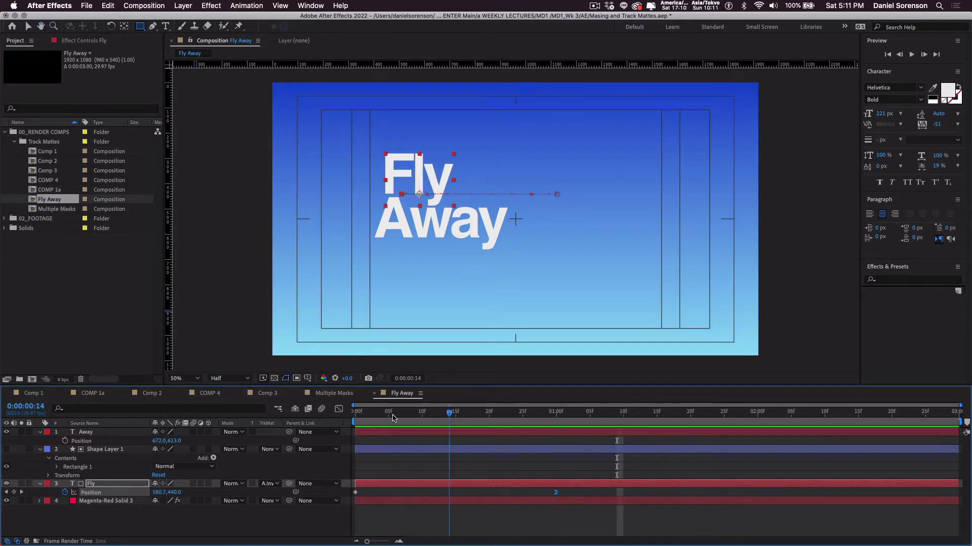
# - Stop the preview, duplicate Shape Layer 1 (Cmd+D), and place the copy above the Away layer
pyautogui.press('space')
pyautogui.click(87, 433)
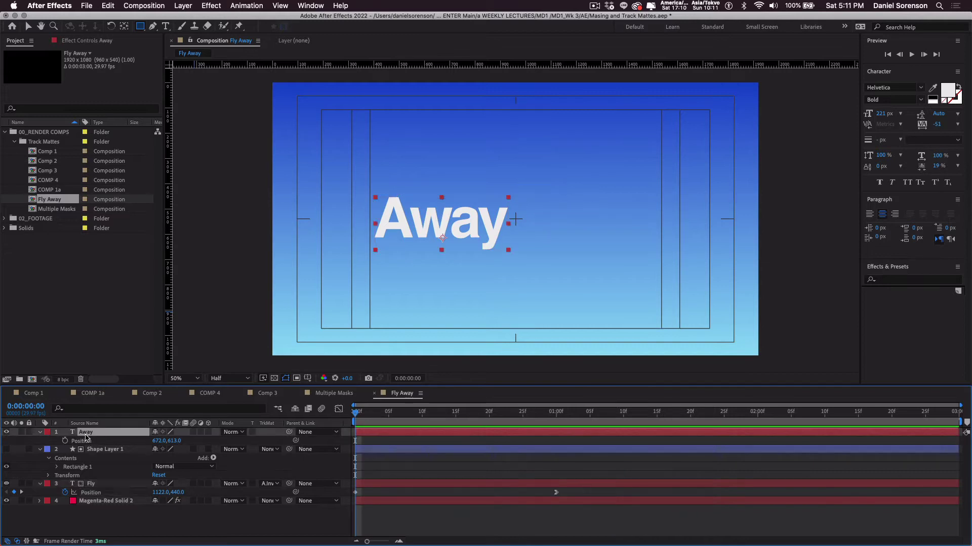
pyautogui.click(104, 450)
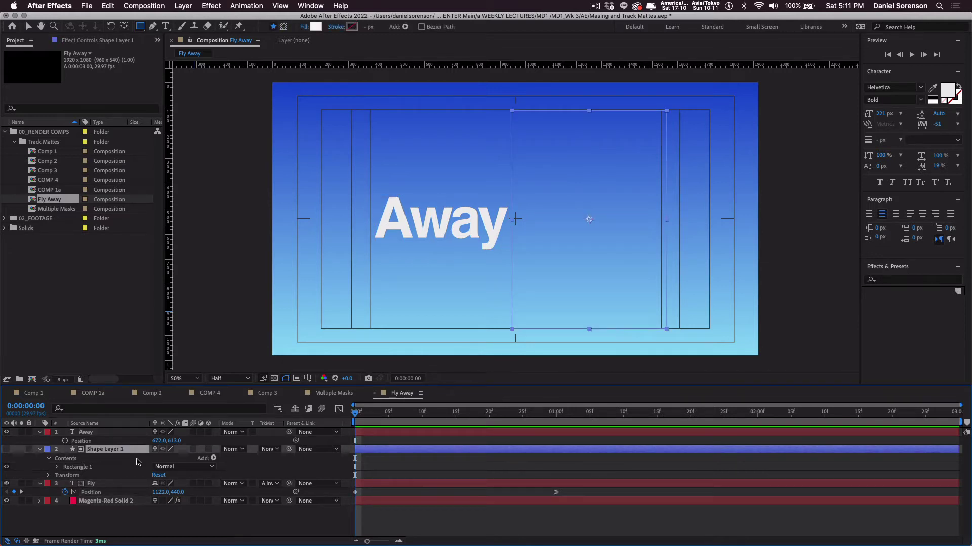
pyautogui.press('super+d')
pyautogui.moveTo(114, 451); pyautogui.dragTo(112, 431)
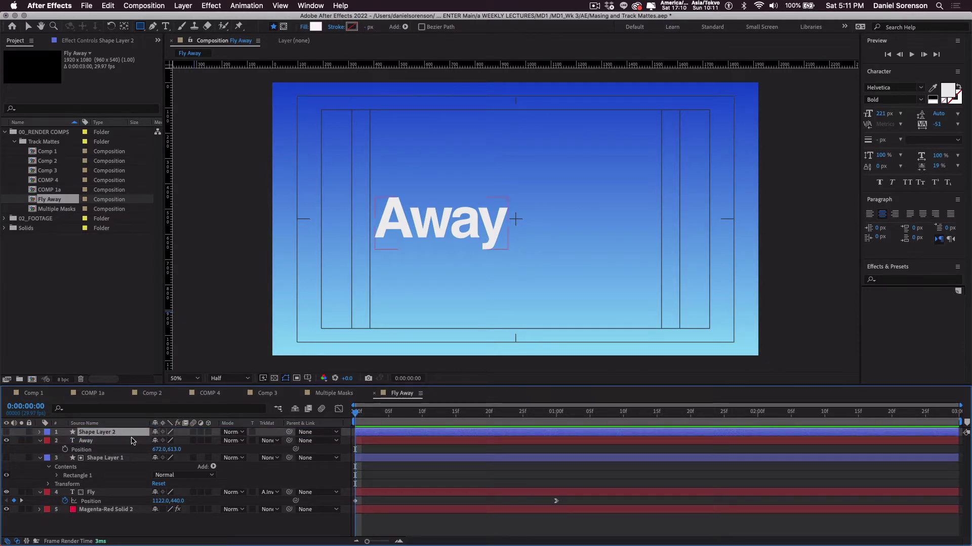
# - Slide the Shape Layer 2 copy over Away and make it Away's Alpha Inverted Matte
pyautogui.press('p')
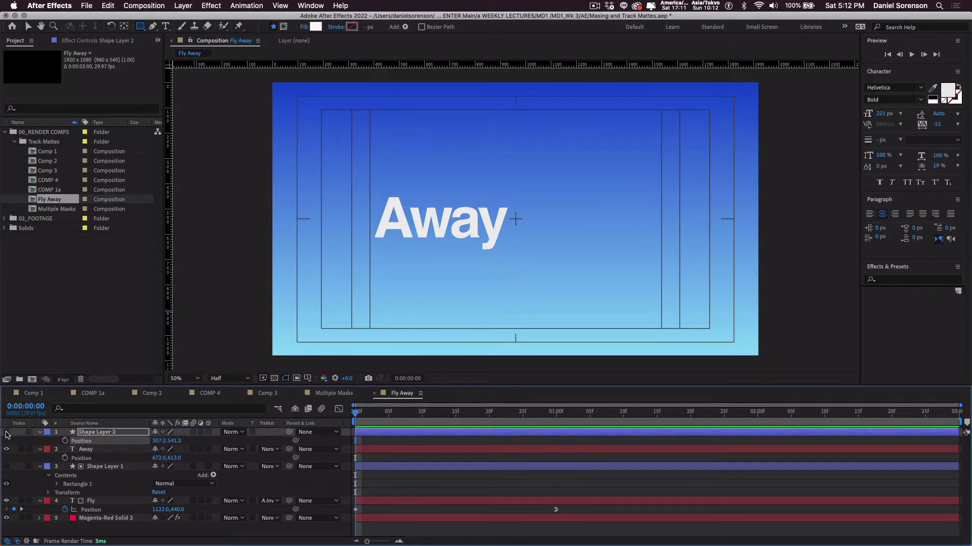
pyautogui.click(6, 433)
pyautogui.moveTo(159, 441); pyautogui.dragTo(323, 445)
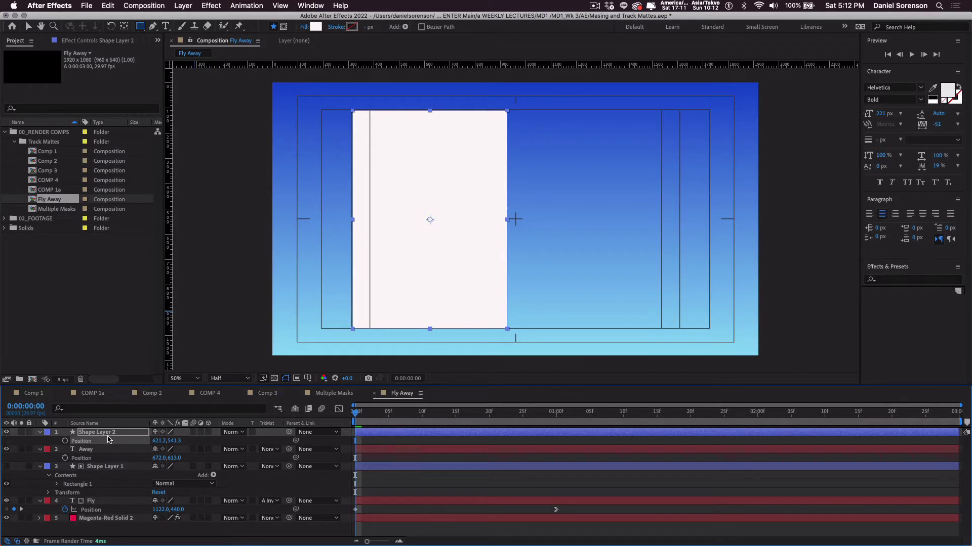
pyautogui.click(268, 450)
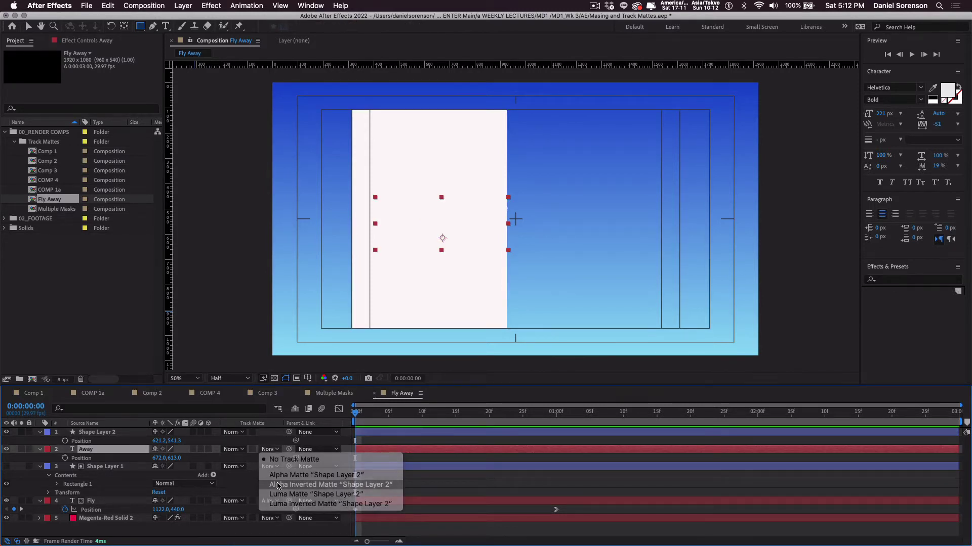
pyautogui.click(277, 485)
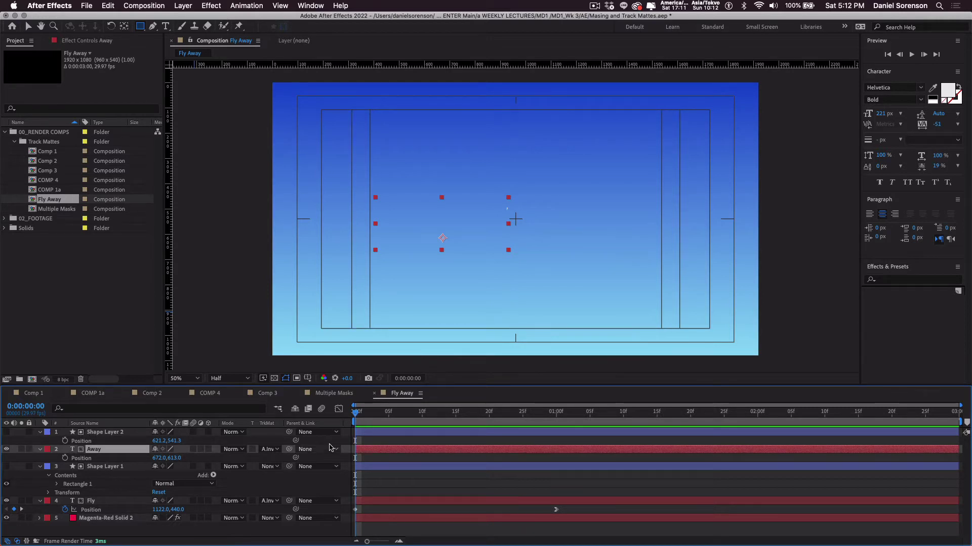
# - Keyframe Away's Position so it slides right to X 1330 at one second
pyautogui.click(64, 458)
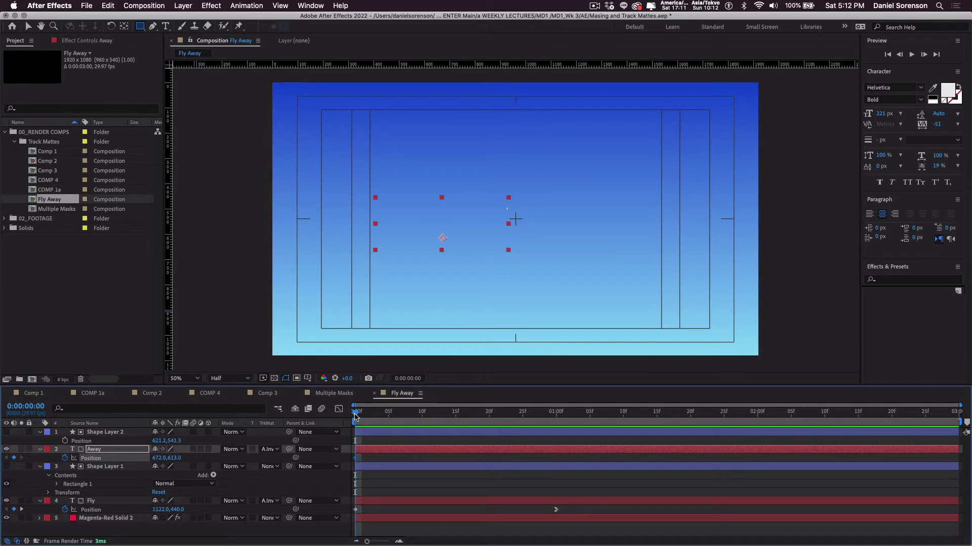
pyautogui.moveTo(356, 415); pyautogui.dragTo(560, 444)
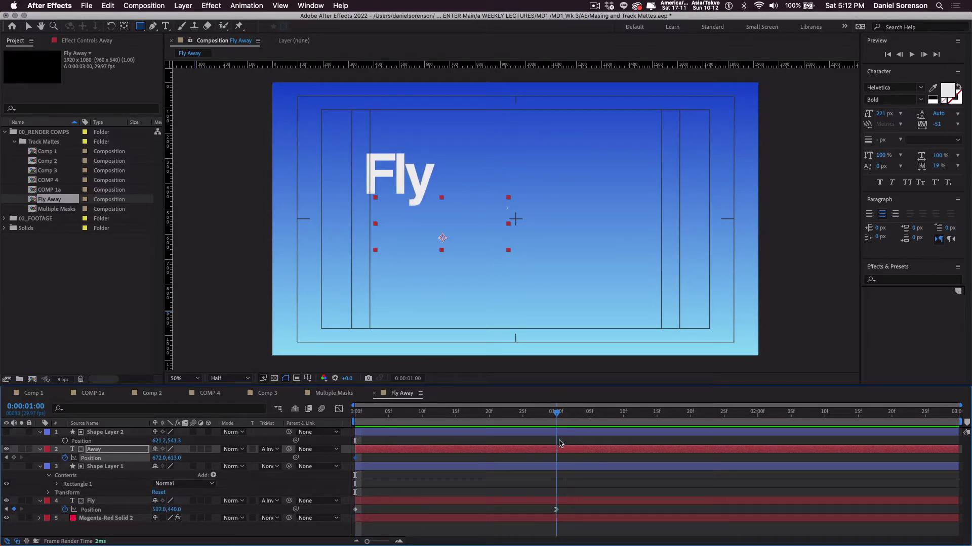
pyautogui.moveTo(166, 458); pyautogui.dragTo(473, 440)
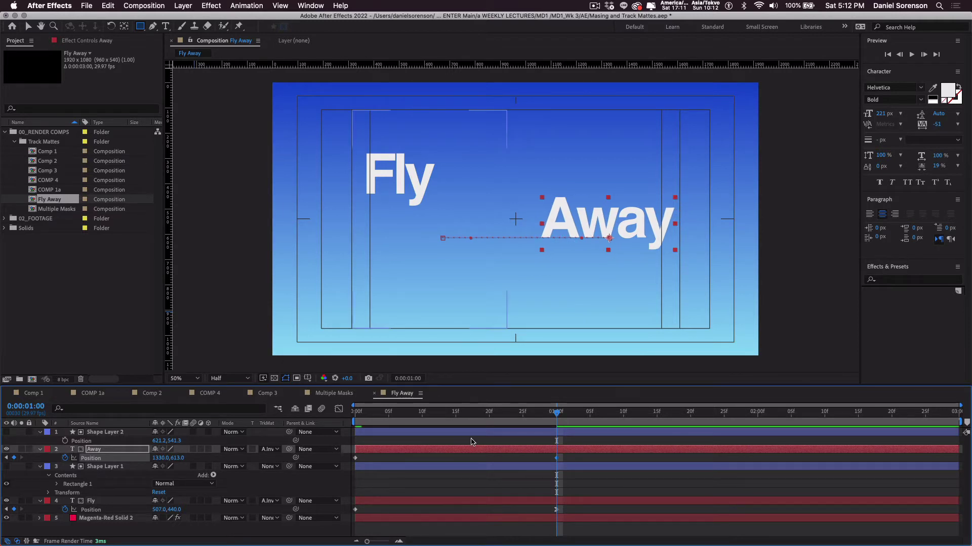
# - Apply Easy Ease In to Away's end keyframe and lengthen its influence in the Graph Editor
pyautogui.rightClick(556, 459)
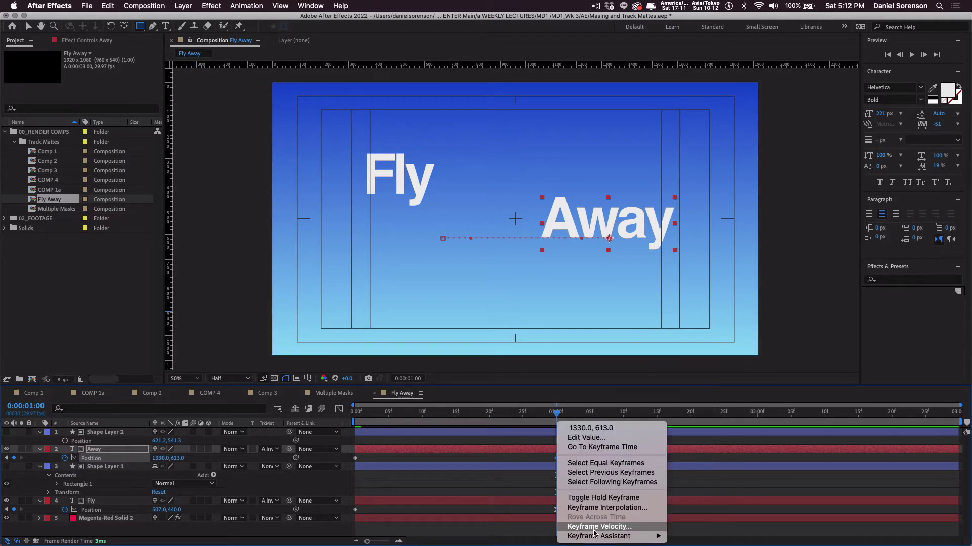
pyautogui.moveTo(623, 536)
pyautogui.click(715, 488)
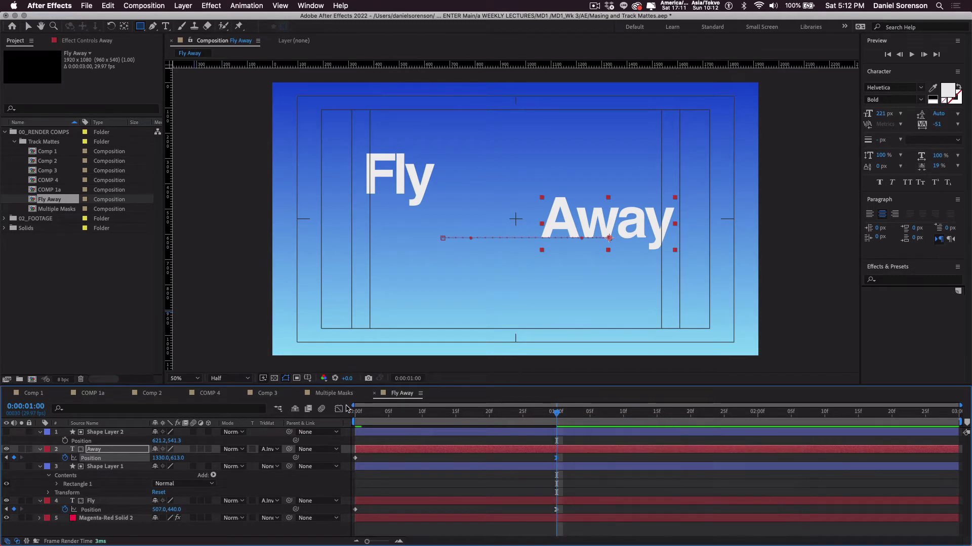
pyautogui.click(339, 409)
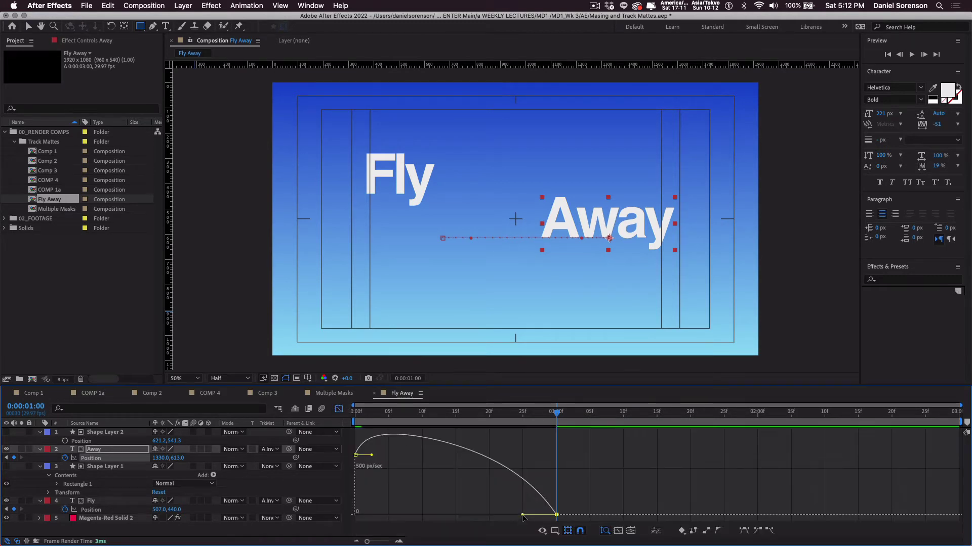
pyautogui.moveTo(523, 516); pyautogui.dragTo(456, 513)
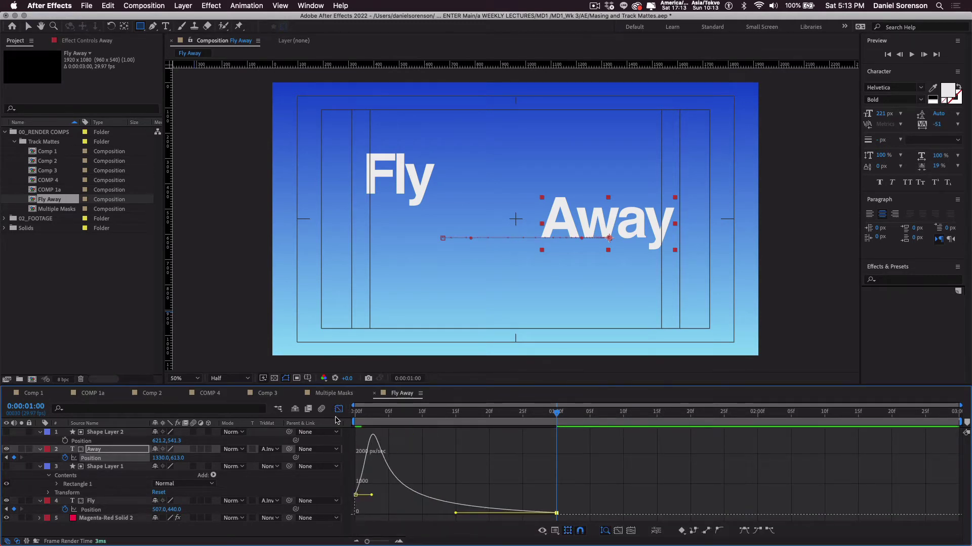
pyautogui.click(339, 409)
pyautogui.click(353, 413)
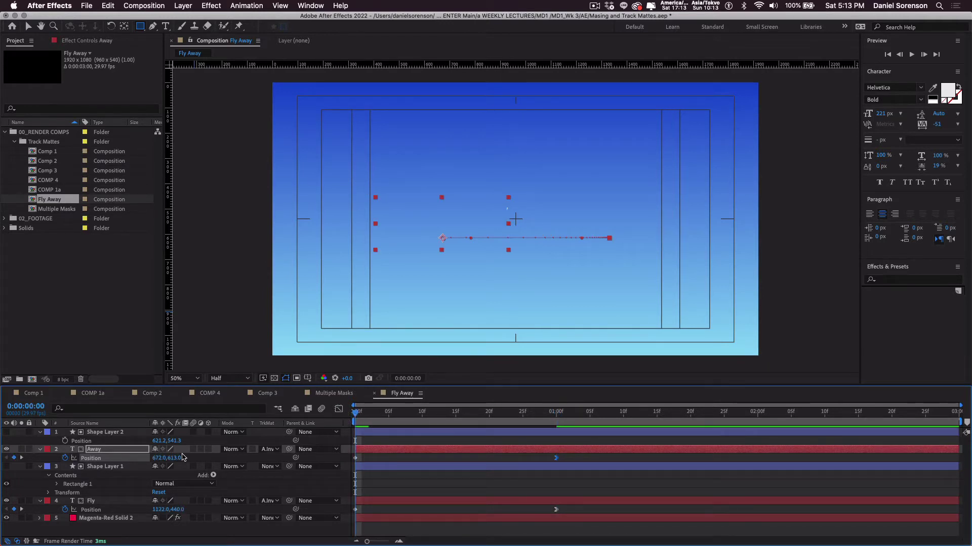
# - Shift Away's starting Position X to about 643 and preview the Fly Away reveal
pyautogui.moveTo(157, 458); pyautogui.dragTo(143, 458)
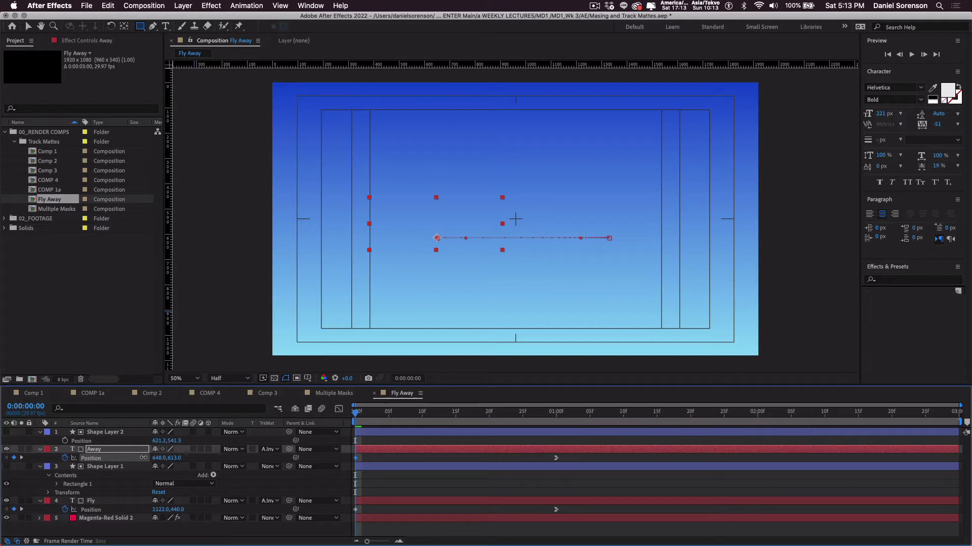
pyautogui.click(386, 487)
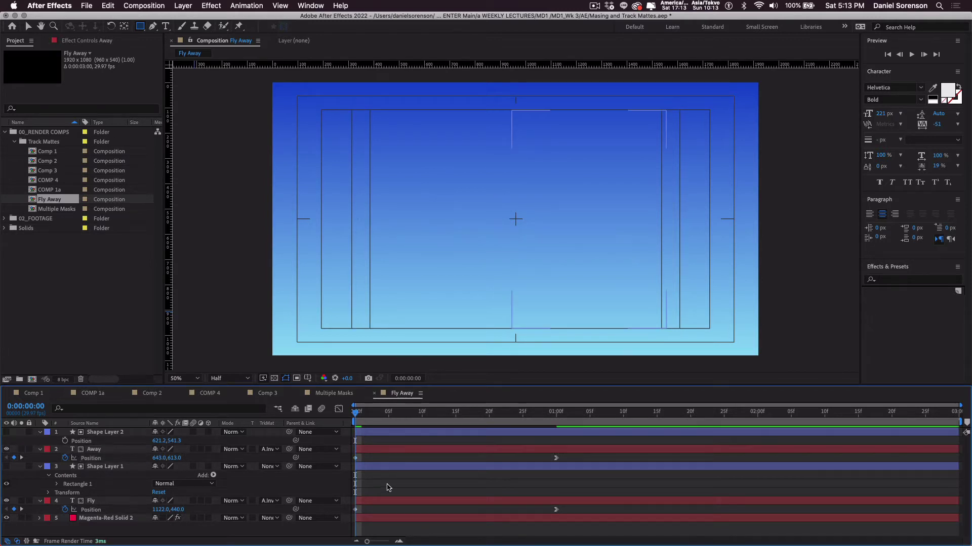
pyautogui.press('space')
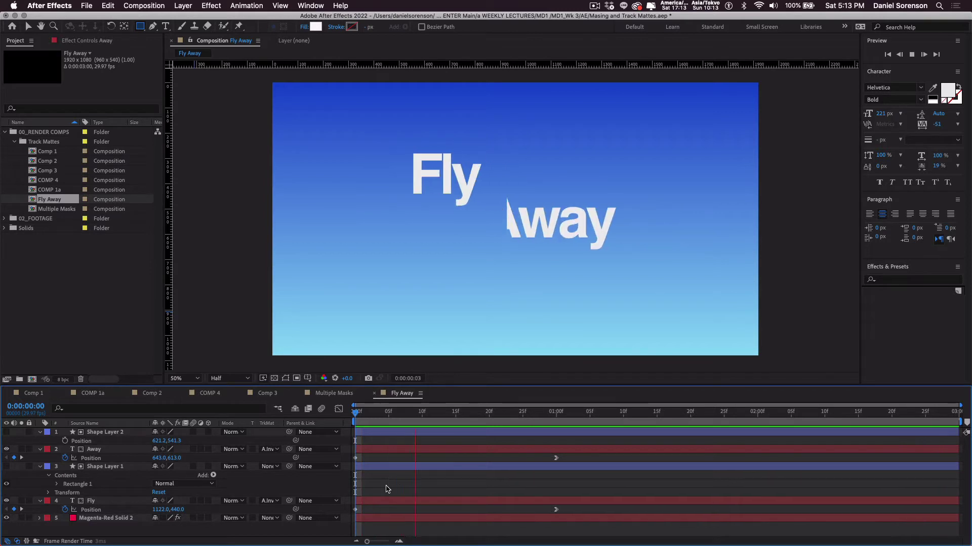
pyautogui.press('space')
pyautogui.moveTo(354, 428); pyautogui.dragTo(381, 429)
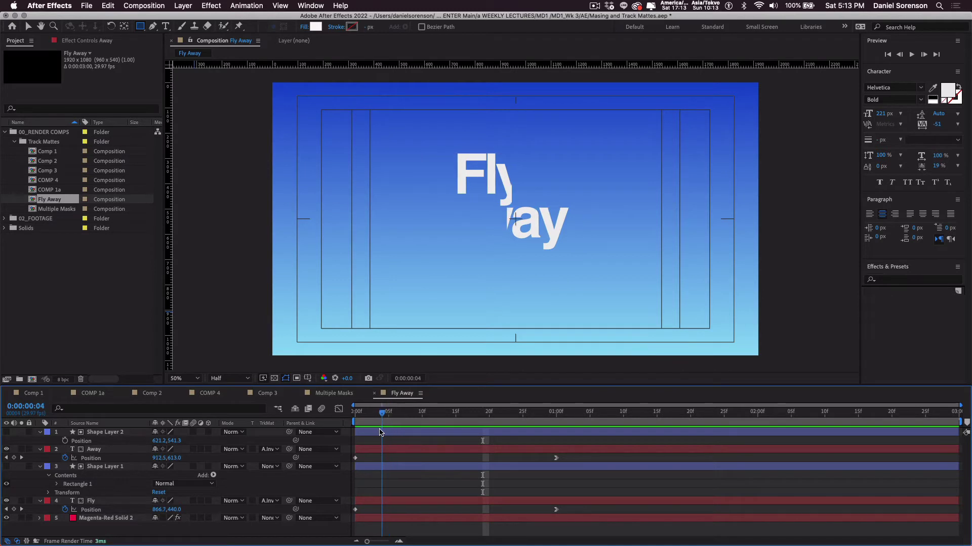
# - Add a Fast Box Blur with Blur Radius 25 to Shape Layer 2
pyautogui.click(116, 433)
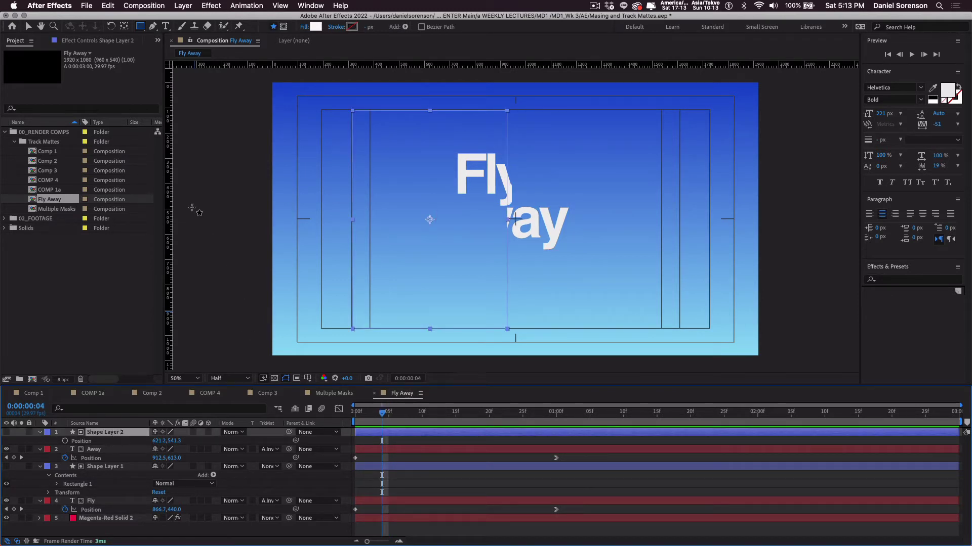
pyautogui.click(211, 6)
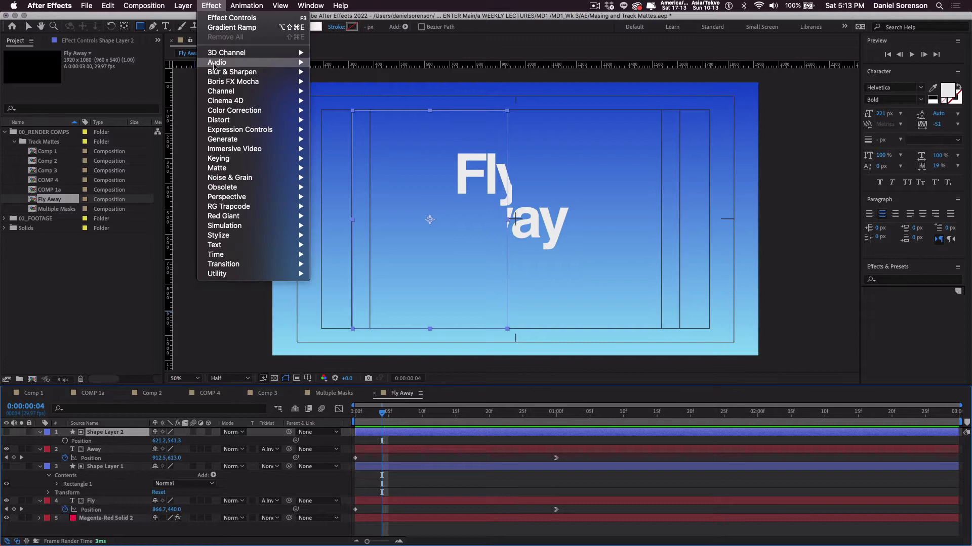
pyautogui.moveTo(217, 72)
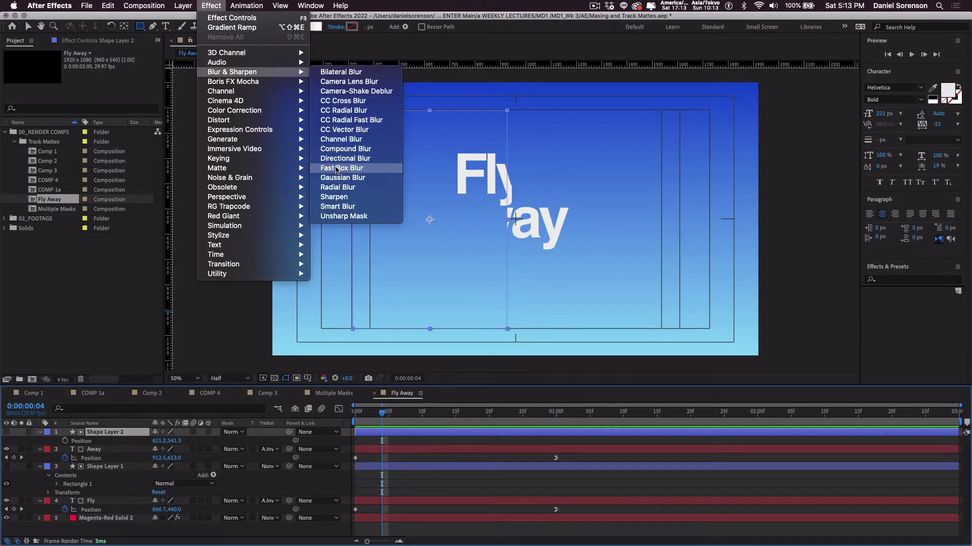
pyautogui.click(337, 177)
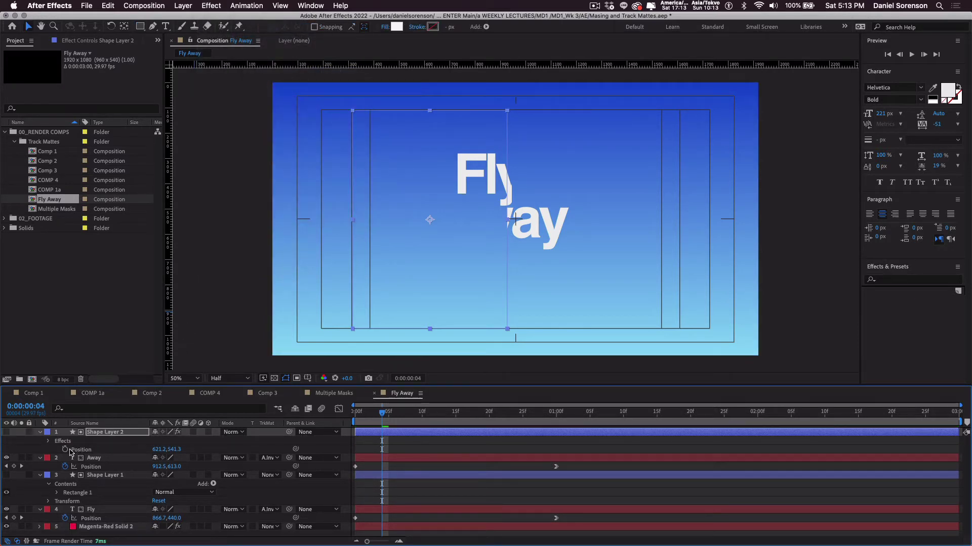
pyautogui.click(49, 442)
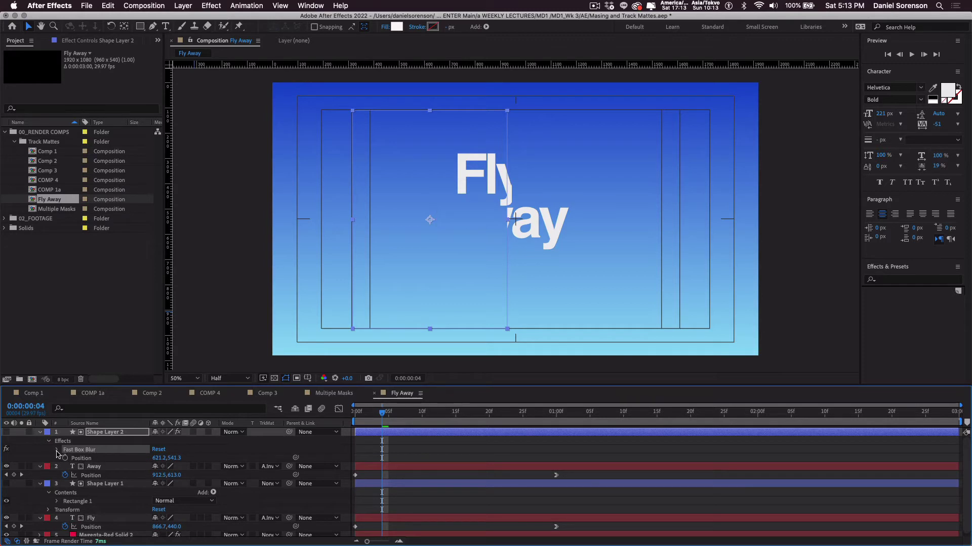
pyautogui.click(57, 451)
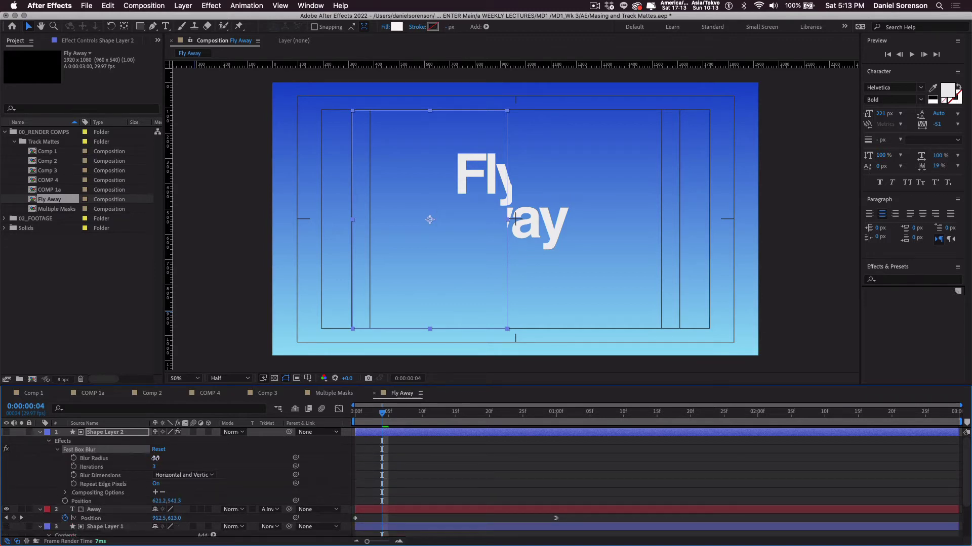
pyautogui.moveTo(156, 458); pyautogui.dragTo(175, 459)
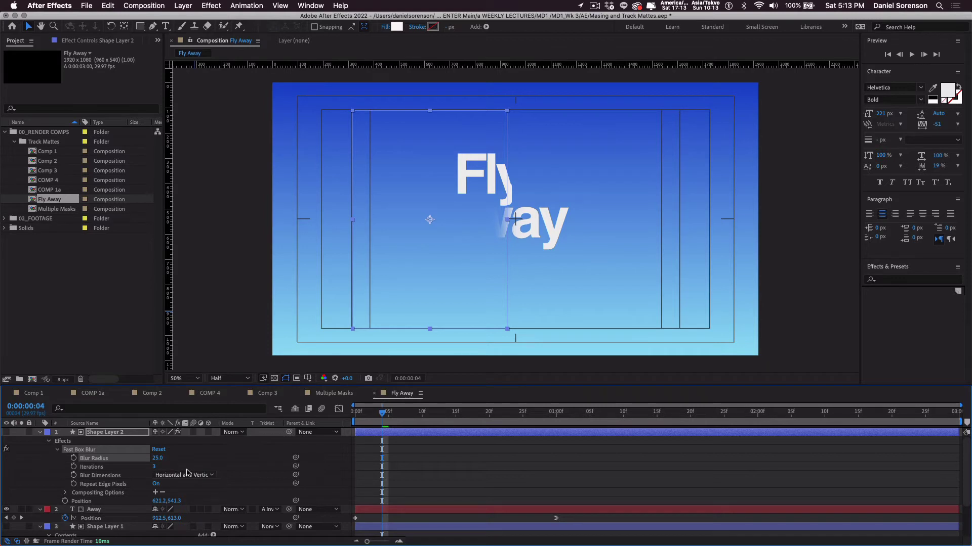
pyautogui.click(40, 432)
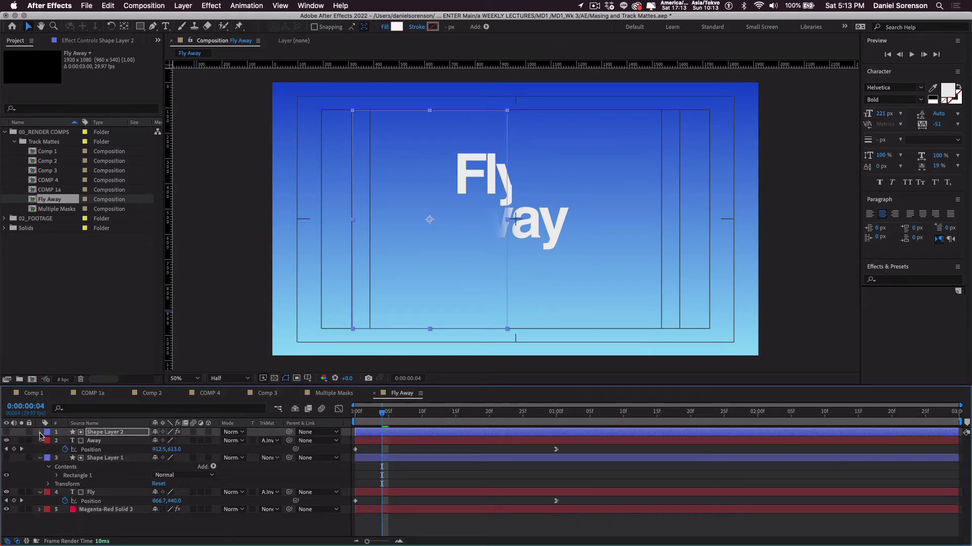
# - Give Shape Layer 1 a Fast Box Blur of radius 25 and preview the animation
pyautogui.click(98, 459)
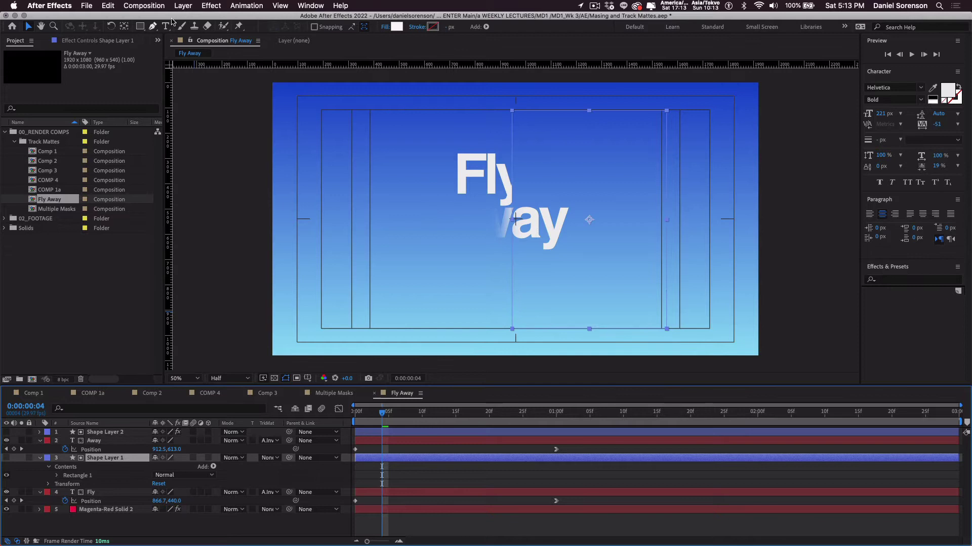
pyautogui.click(214, 6)
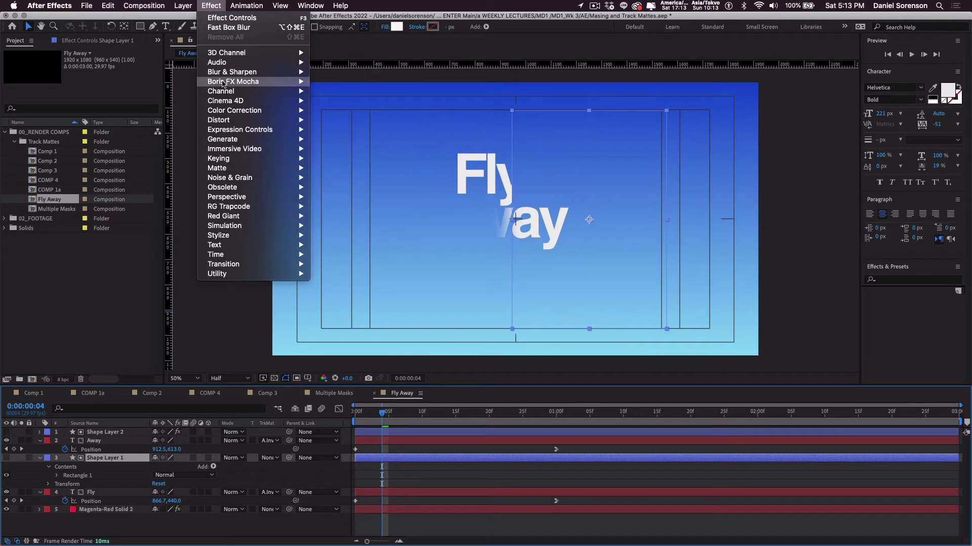
pyautogui.click(334, 82)
pyautogui.click(49, 484)
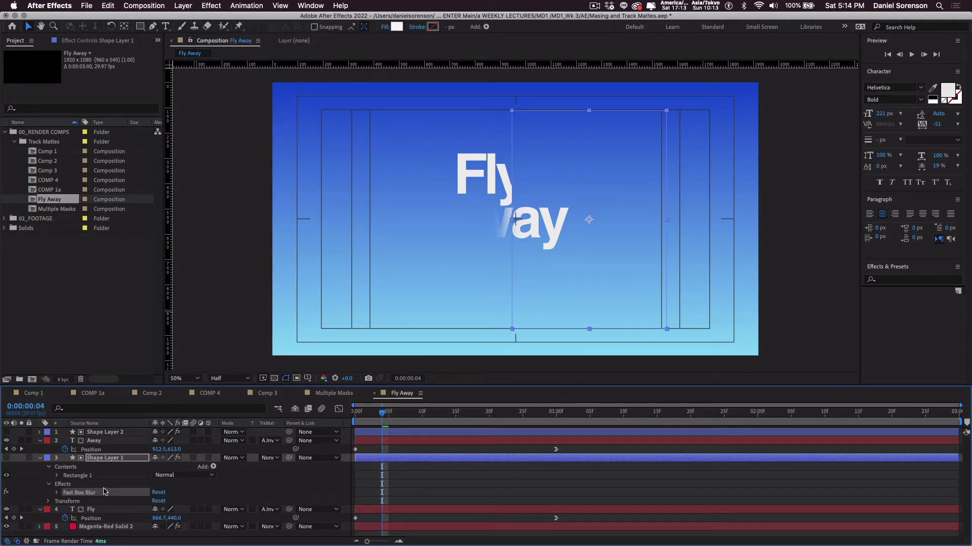
pyautogui.click(57, 493)
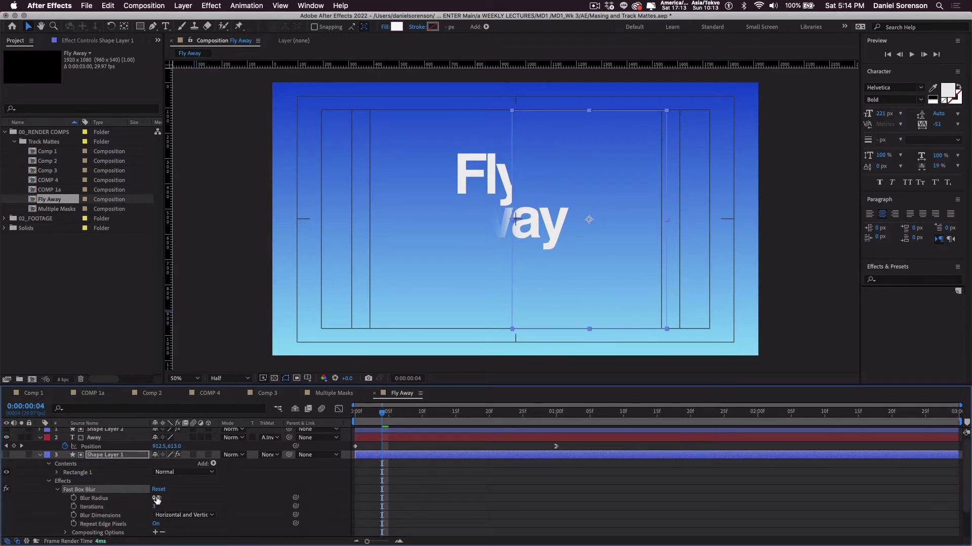
pyautogui.click(156, 499)
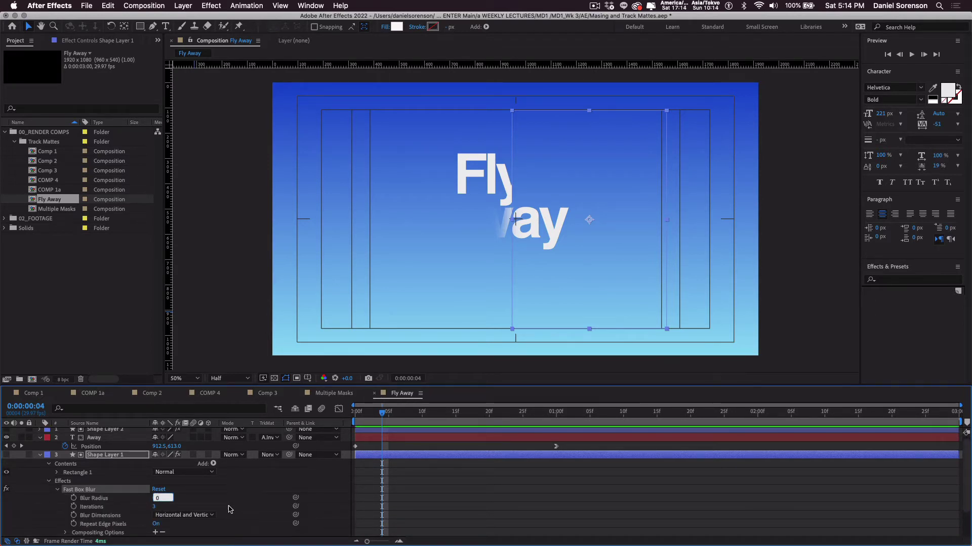
pyautogui.press('Return')
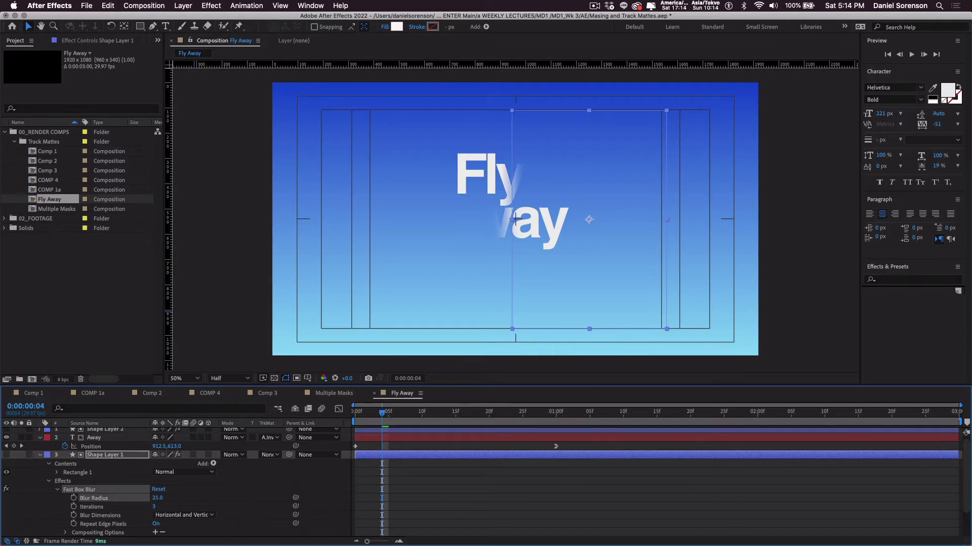
pyautogui.click(441, 501)
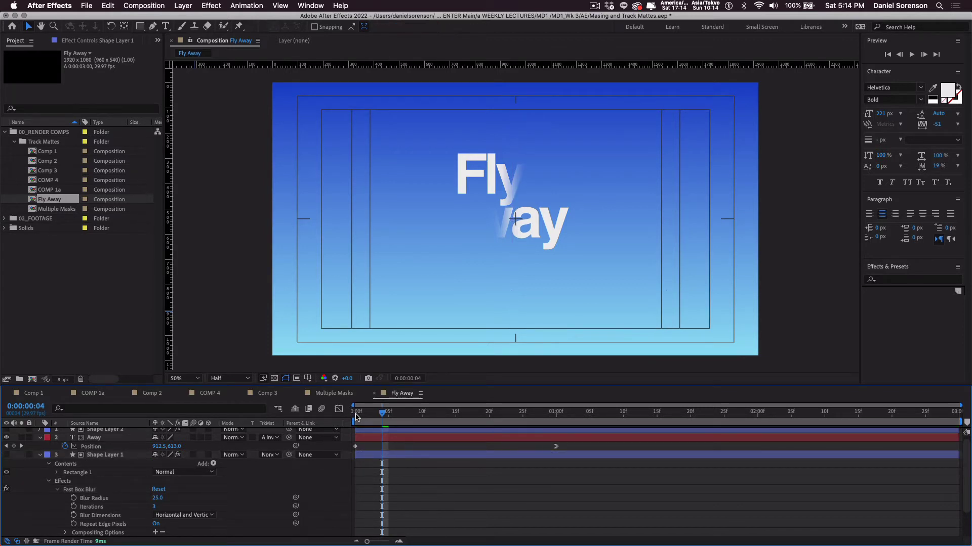
pyautogui.click(356, 414)
pyautogui.press('space')
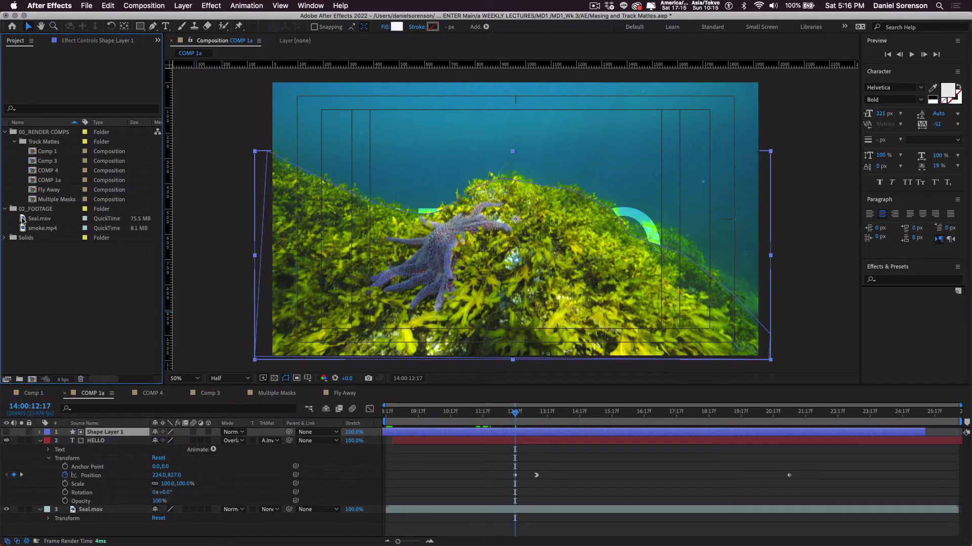
# - Drag Seal.mov onto the Create New Composition button to build a Seal comp
pyautogui.moveTo(39, 218); pyautogui.dragTo(33, 380)
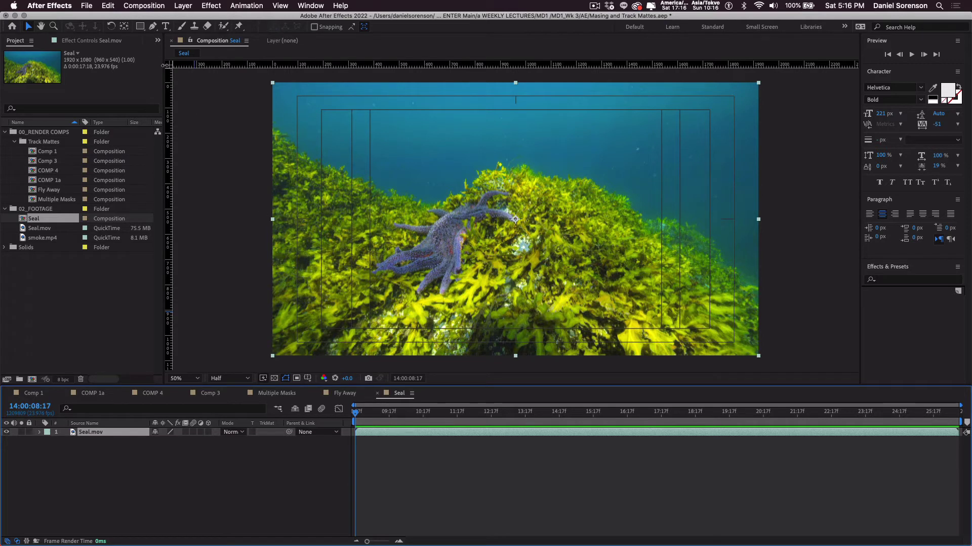
# - With the Pen tool, trace points from the left frame edge along the seaweed ridge to its peak
pyautogui.click(152, 26)
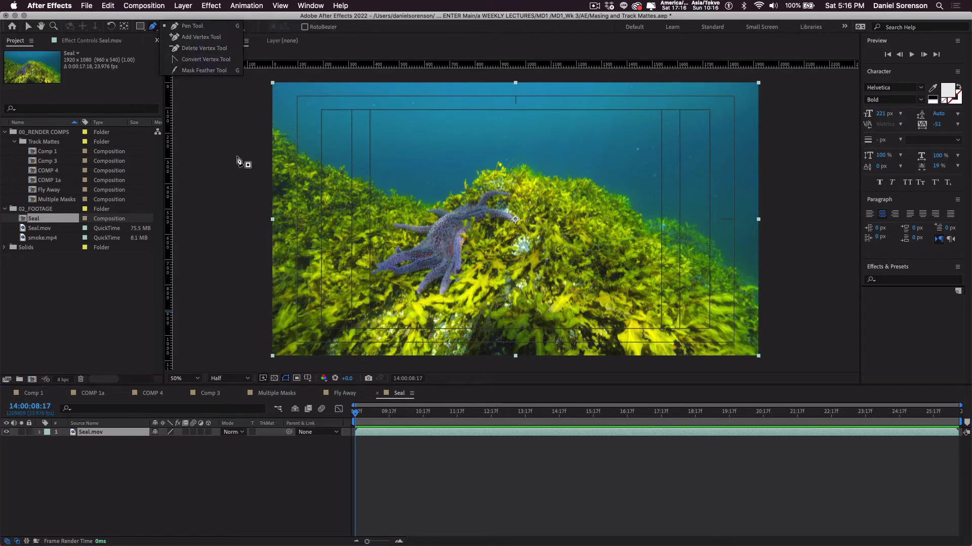
pyautogui.click(174, 481)
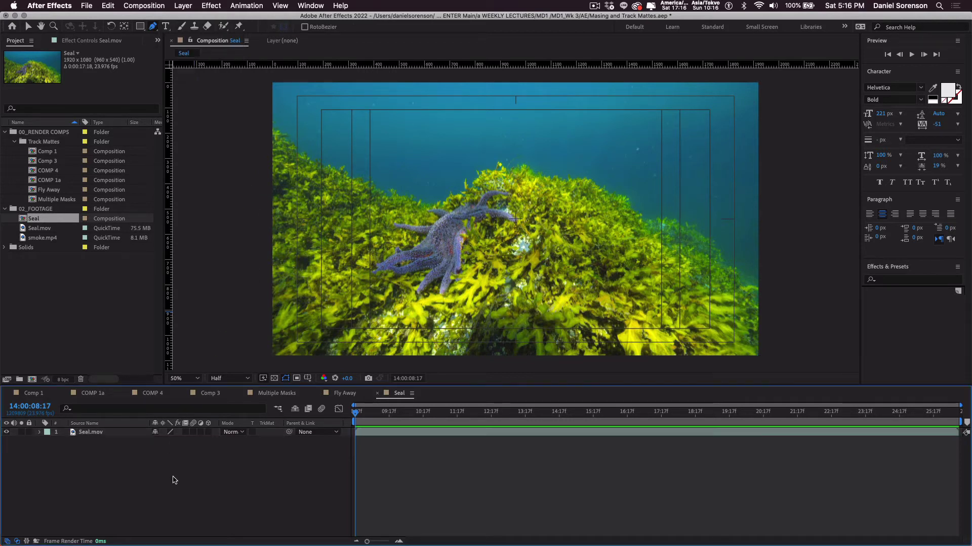
pyautogui.click(270, 124)
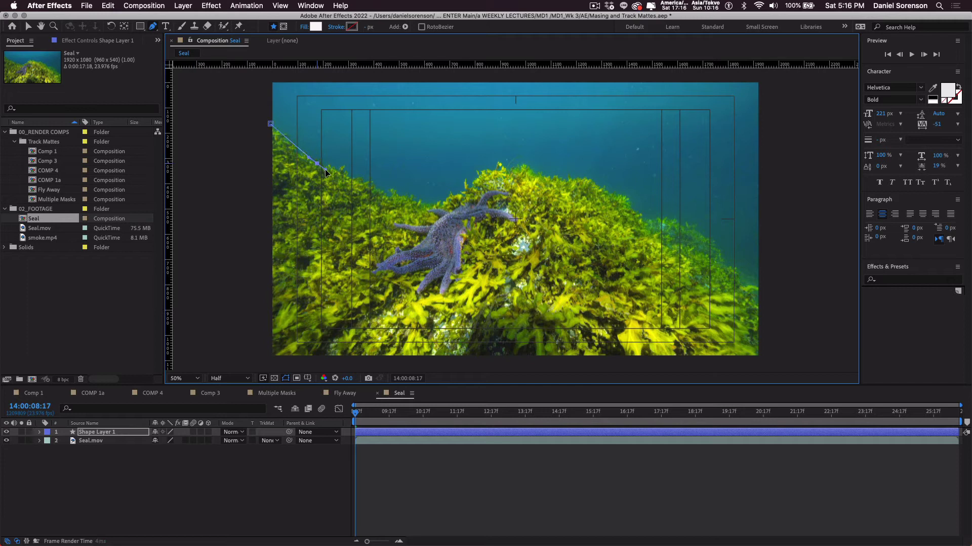
pyautogui.click(360, 182)
pyautogui.click(387, 194)
pyautogui.click(404, 199)
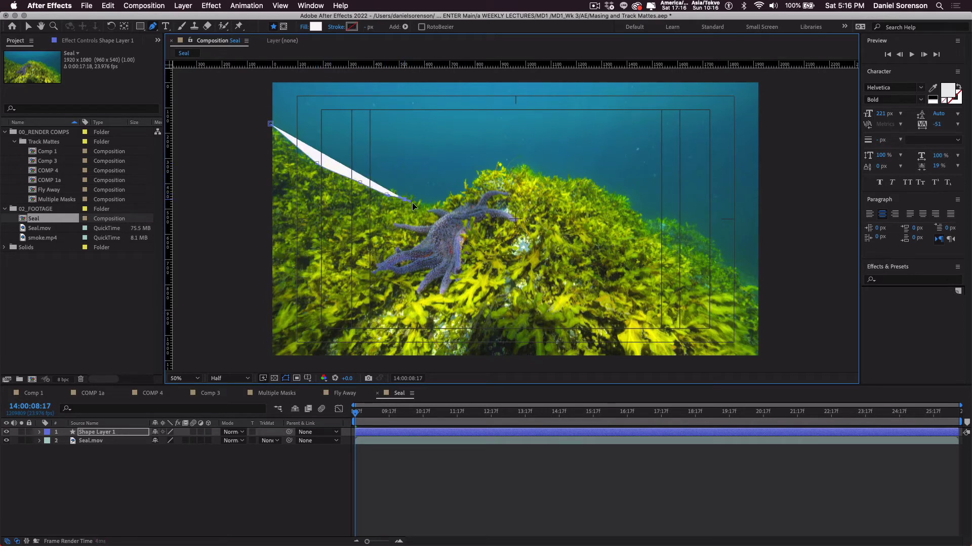
pyautogui.click(427, 209)
pyautogui.click(443, 201)
pyautogui.click(458, 193)
pyautogui.click(470, 183)
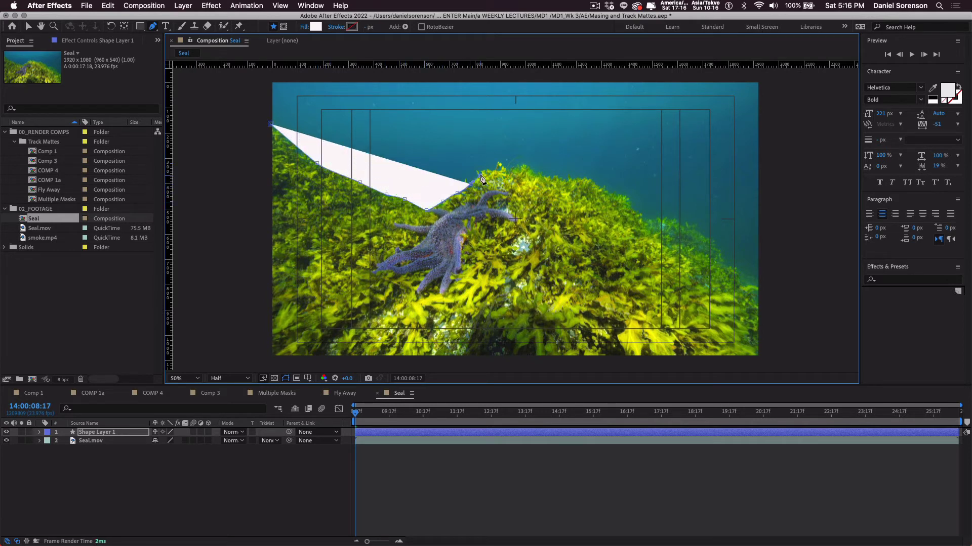
pyautogui.click(480, 175)
pyautogui.click(500, 166)
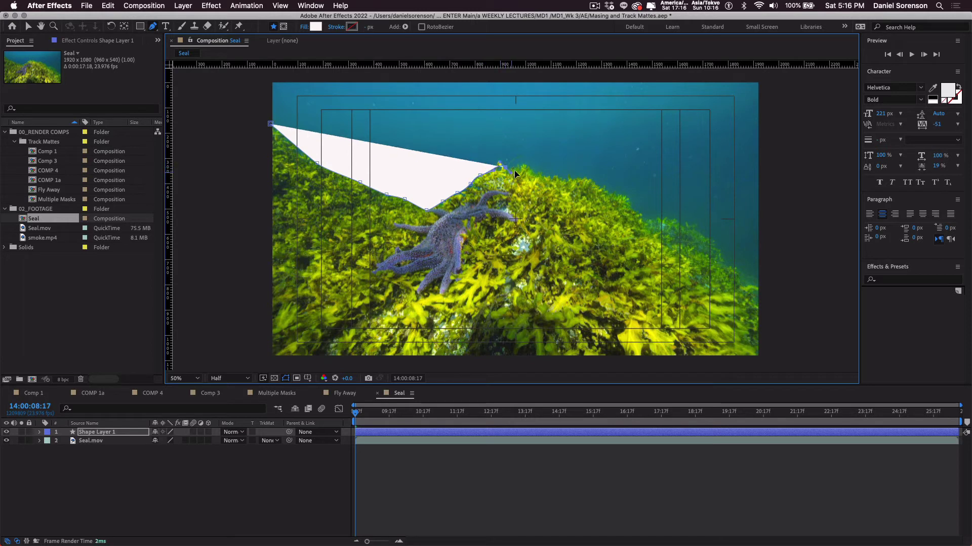
pyautogui.click(529, 167)
pyautogui.click(536, 174)
pyautogui.click(552, 177)
pyautogui.click(566, 177)
pyautogui.click(584, 178)
# - Trace the ridge's right slope, run the outline around the bottom, and close the shape
pyautogui.click(594, 185)
pyautogui.click(611, 191)
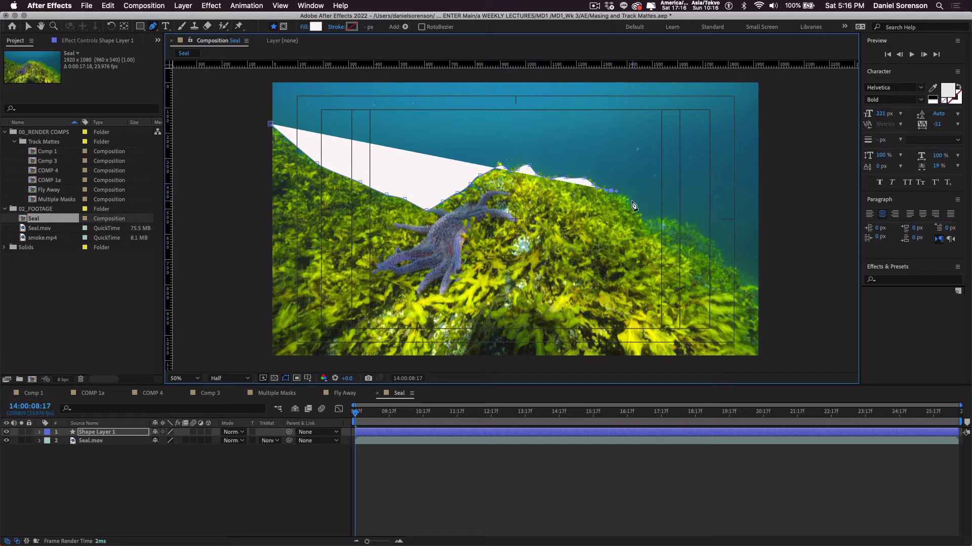
pyautogui.click(631, 199)
pyautogui.click(634, 216)
pyautogui.click(649, 227)
pyautogui.click(661, 222)
pyautogui.click(679, 224)
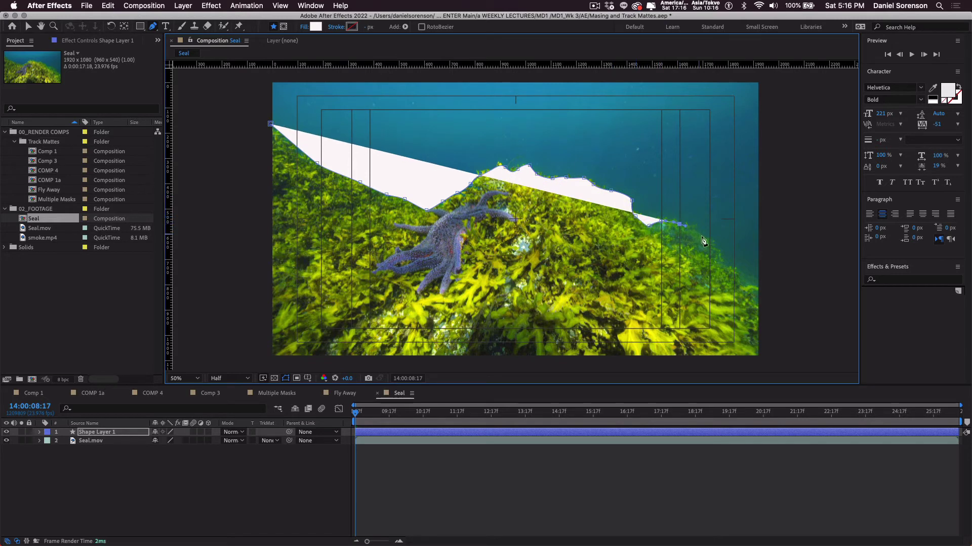
pyautogui.click(704, 237)
pyautogui.click(711, 252)
pyautogui.click(717, 262)
pyautogui.click(725, 264)
pyautogui.click(732, 266)
pyautogui.click(748, 276)
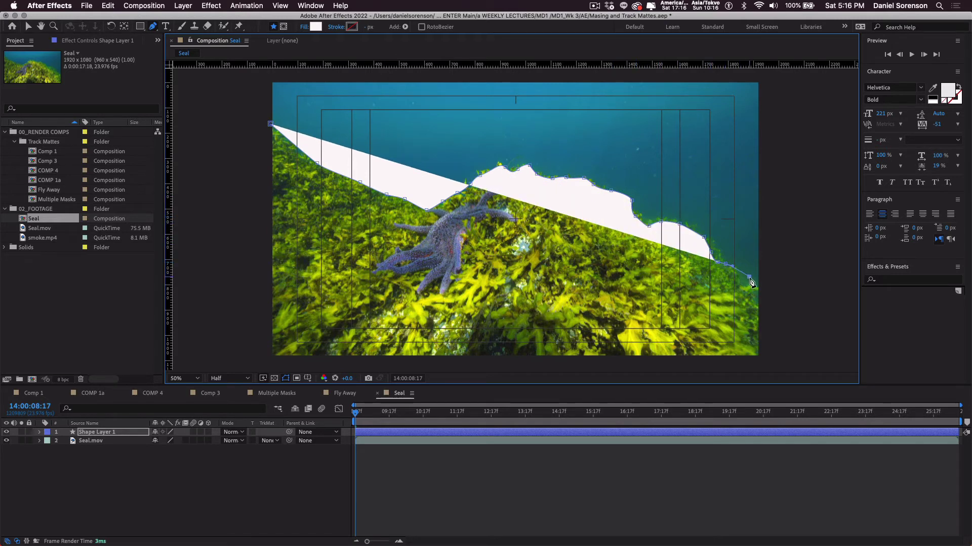
pyautogui.click(779, 295)
pyautogui.click(782, 365)
pyautogui.click(256, 365)
pyautogui.click(270, 124)
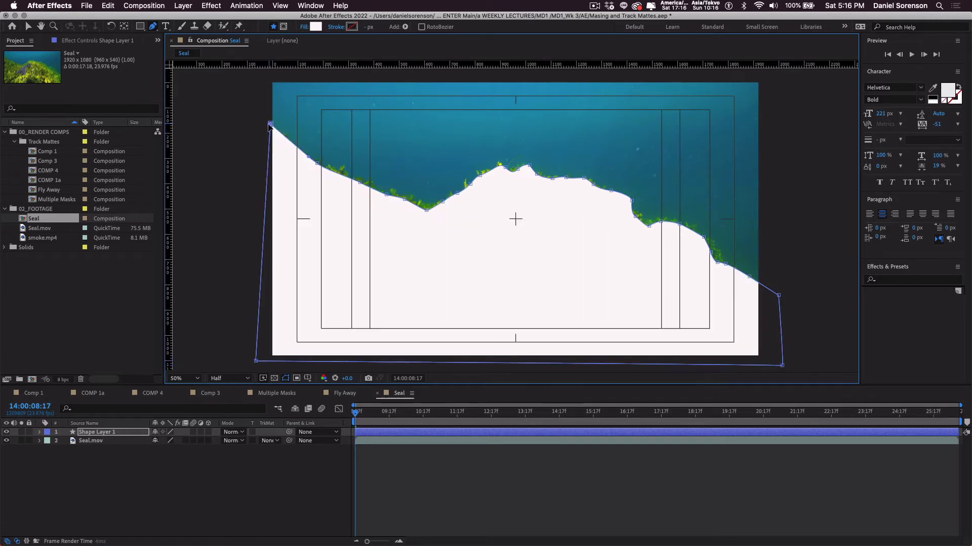
# - Select Seal.mov, then Shape Layer 1 to view the traced outline
pyautogui.click(91, 441)
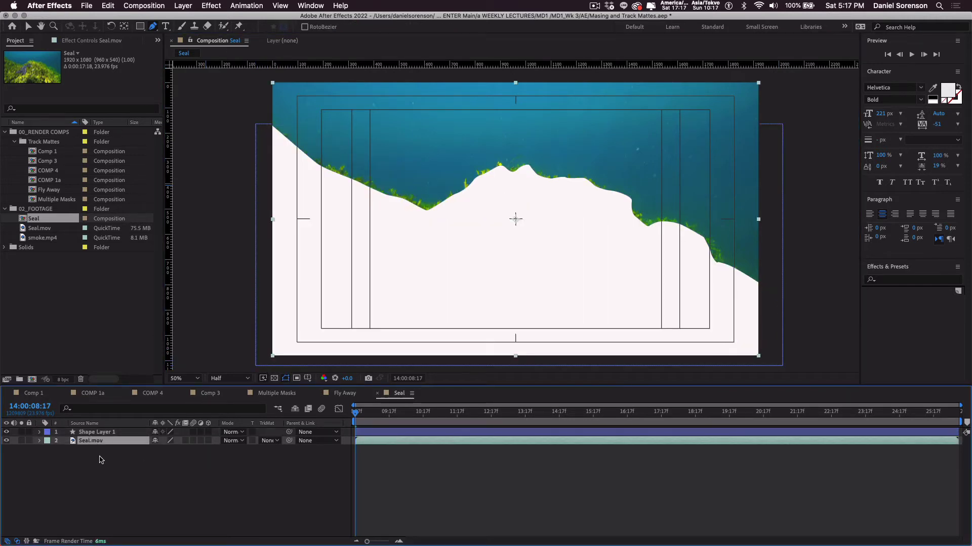
pyautogui.click(99, 461)
pyautogui.click(90, 441)
pyautogui.click(94, 432)
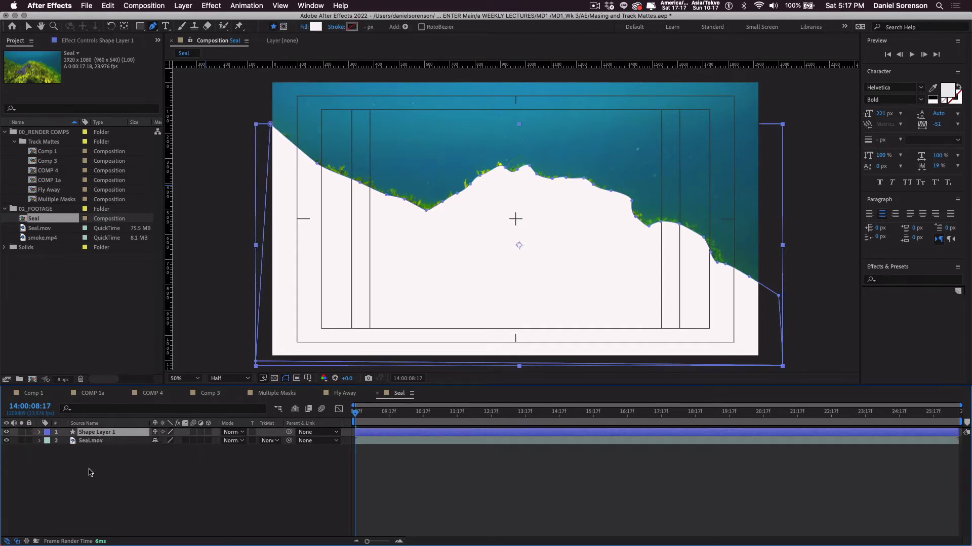
# - Hide the white seaweed shape and scrub ahead to where the seal appears
pyautogui.click(6, 432)
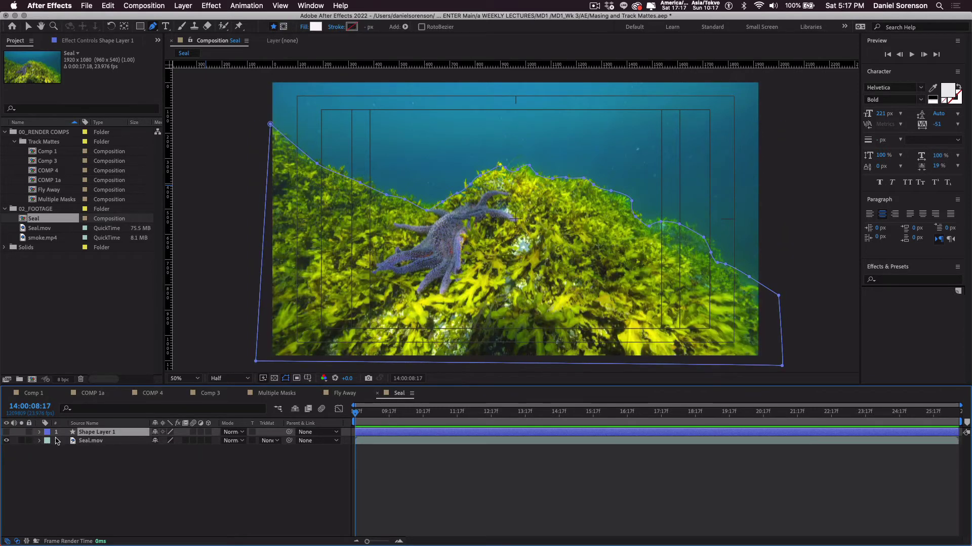
pyautogui.click(165, 27)
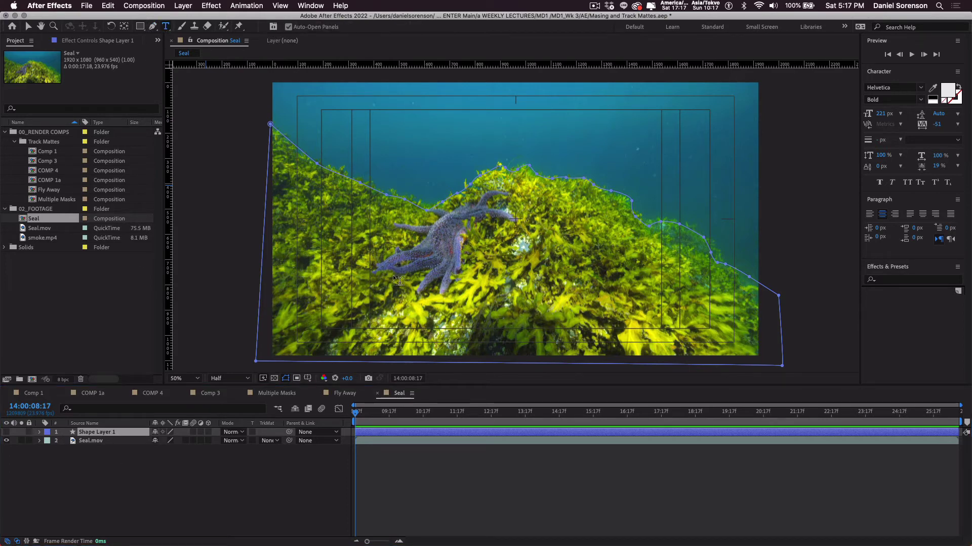
pyautogui.click(436, 414)
pyautogui.moveTo(452, 414); pyautogui.dragTo(349, 419)
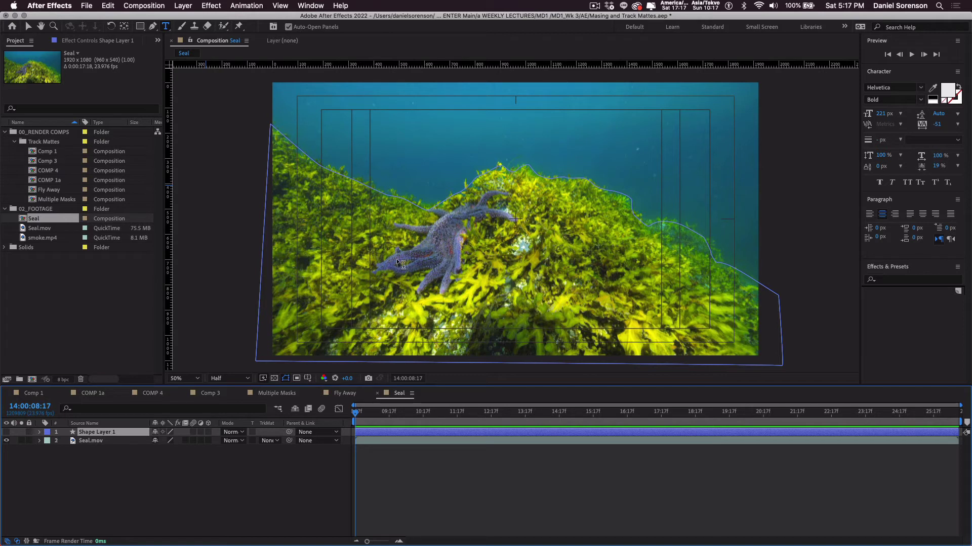
# - Write HELLO near the frame centre and set its starting Position keyframe
pyautogui.click(398, 272)
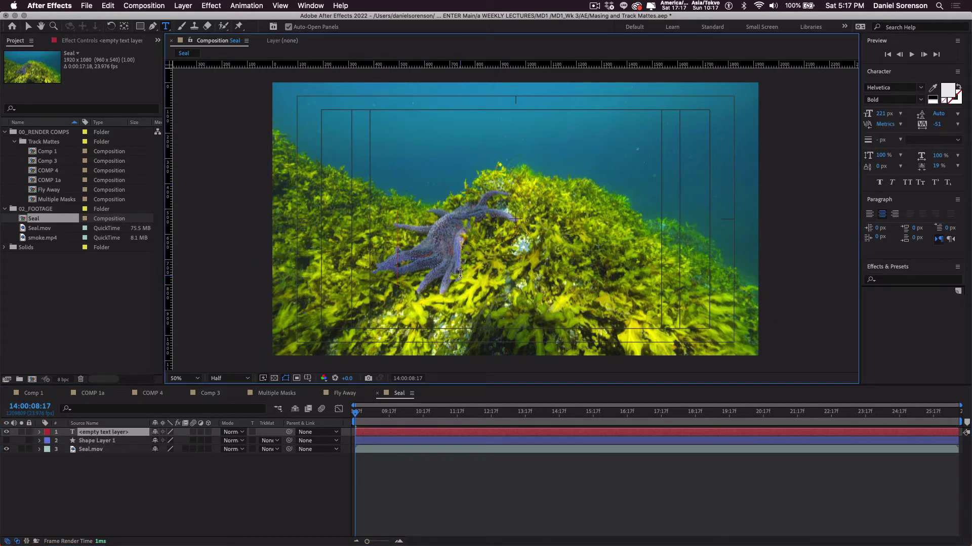
pyautogui.write('HELLO')
pyautogui.moveTo(390, 255); pyautogui.dragTo(513, 250)
pyautogui.press('capslock')
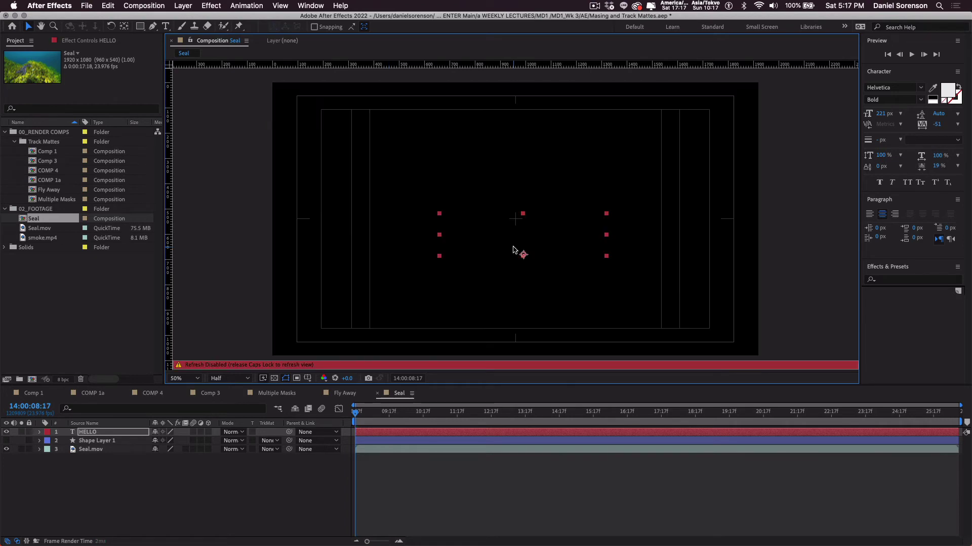
pyautogui.press('capslock')
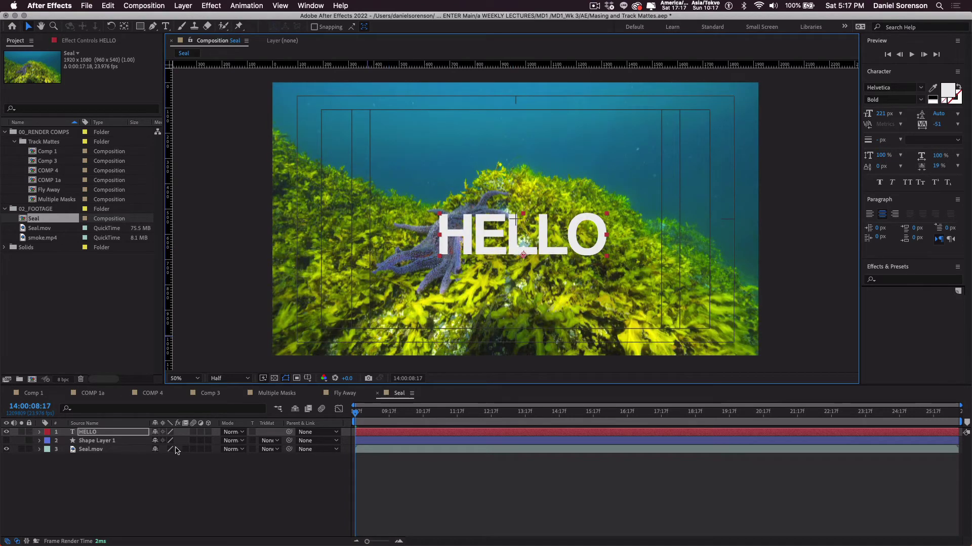
pyautogui.press('p')
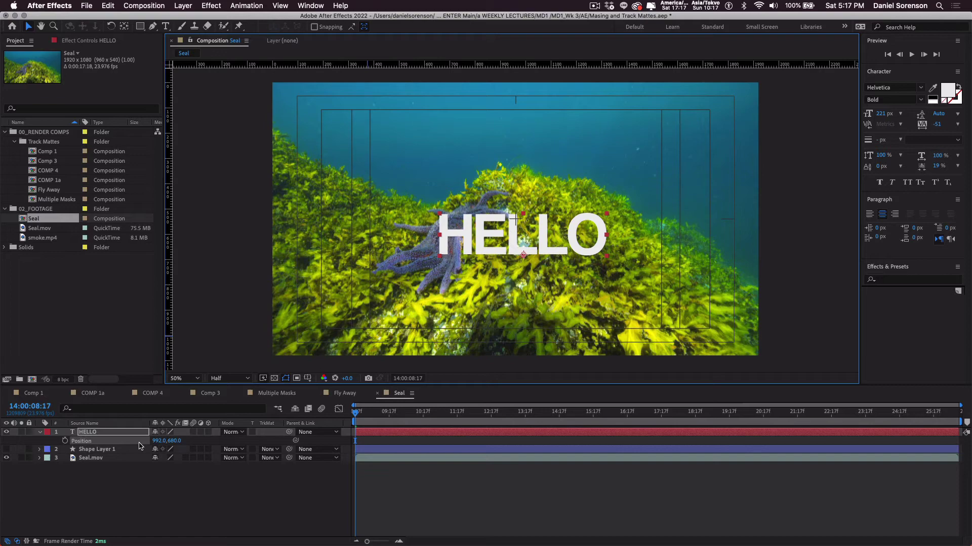
pyautogui.click(65, 441)
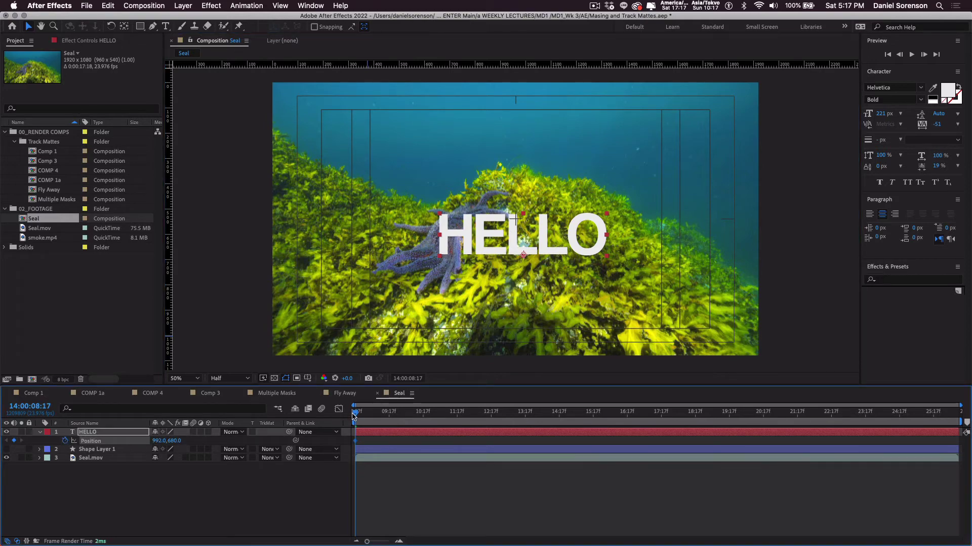
# - Add a later Position keyframe raising HELLO from Y 680 to 272, then preview
pyautogui.moveTo(354, 414); pyautogui.dragTo(499, 440)
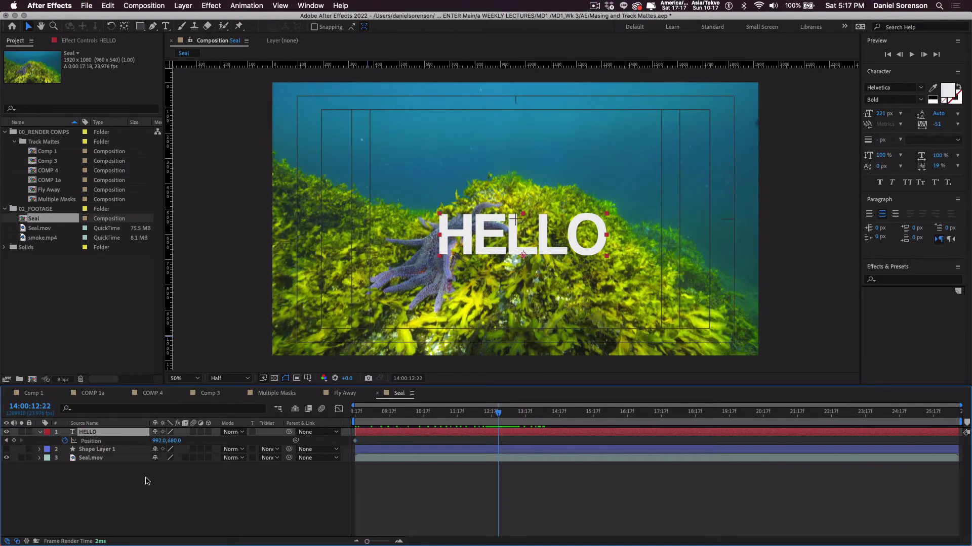
pyautogui.click(13, 440)
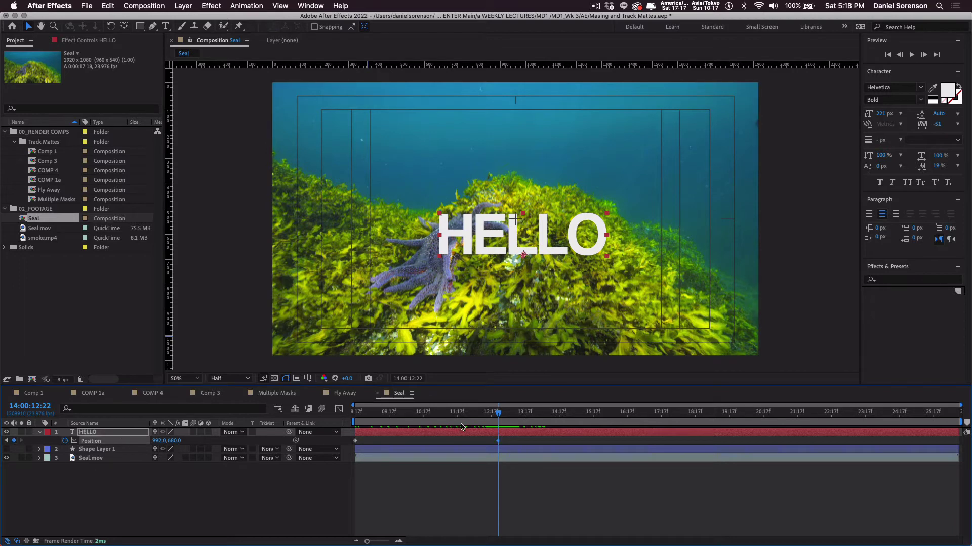
pyautogui.moveTo(499, 415); pyautogui.dragTo(562, 416)
pyautogui.hotkey('shift', 'Up')
pyautogui.hotkey('shift', 'Up')
pyautogui.hotkey('shift', 'Up')
pyautogui.hotkey('shift', 'Up')
pyautogui.hotkey('shift', 'Up')
pyautogui.hotkey('shift', 'Up')
pyautogui.hotkey('shift', 'Up')
pyautogui.hotkey('shift', 'Up')
pyautogui.hotkey('shift', 'Up')
pyautogui.hotkey('shift', 'Up')
pyautogui.hotkey('shift', 'Up')
pyautogui.hotkey('shift', 'Up')
pyautogui.hotkey('shift', 'Up')
pyautogui.hotkey('shift', 'Up')
pyautogui.hotkey('shift', 'Up')
pyautogui.hotkey('shift', 'Up')
pyautogui.hotkey('shift', 'Up')
pyautogui.hotkey('shift', 'Up')
pyautogui.hotkey('shift', 'Up')
pyautogui.hotkey('shift', 'Up')
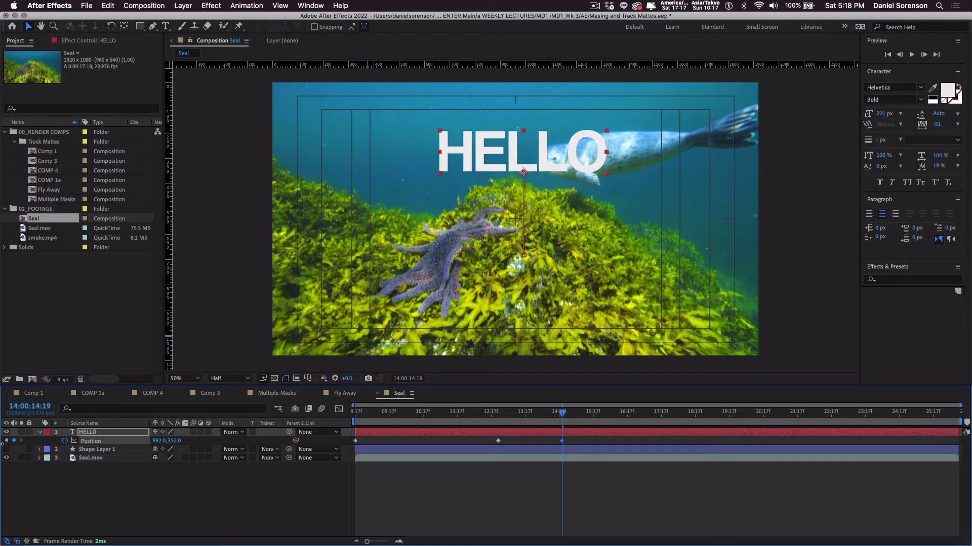
pyautogui.press('Up')
pyautogui.click(462, 414)
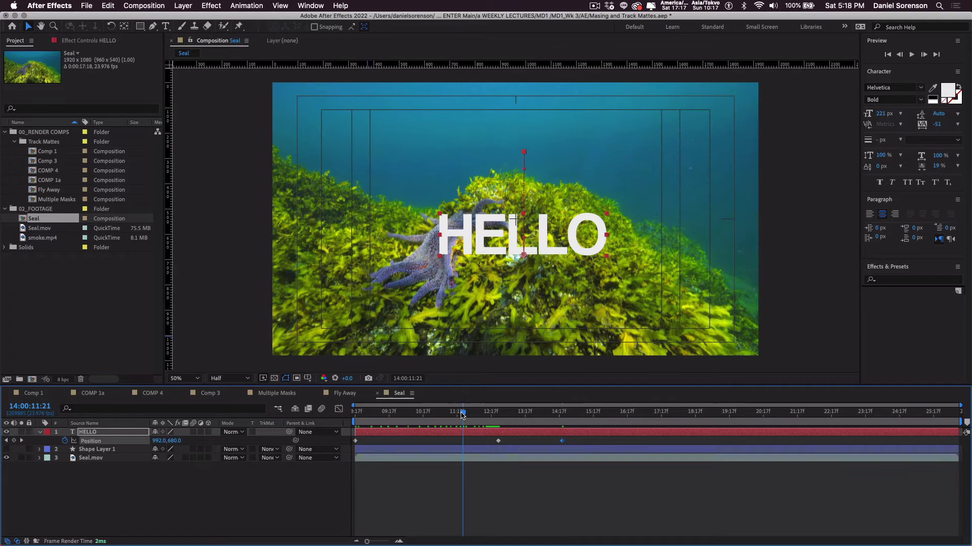
pyautogui.press('space')
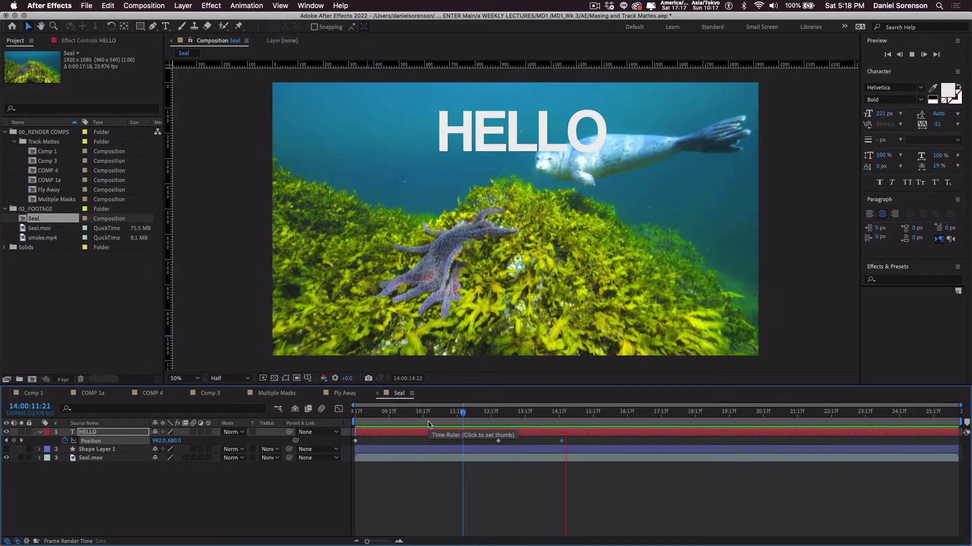
pyautogui.press('space')
# - Move the raised keyframe earlier, preview again, and apply Easy Ease In to it
pyautogui.moveTo(565, 445); pyautogui.dragTo(506, 441)
pyautogui.click(487, 416)
pyautogui.press('space')
pyautogui.press('space')
pyautogui.press('space')
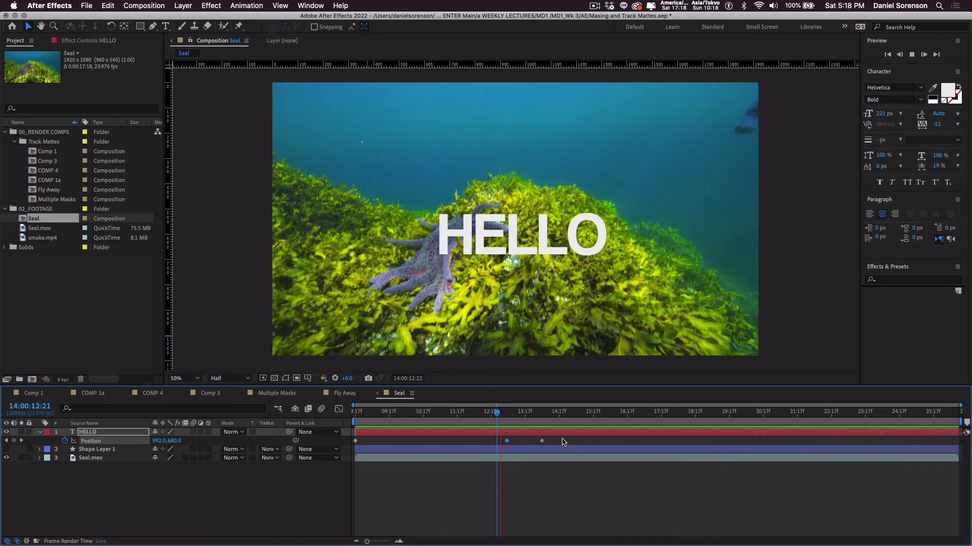
pyautogui.press('space')
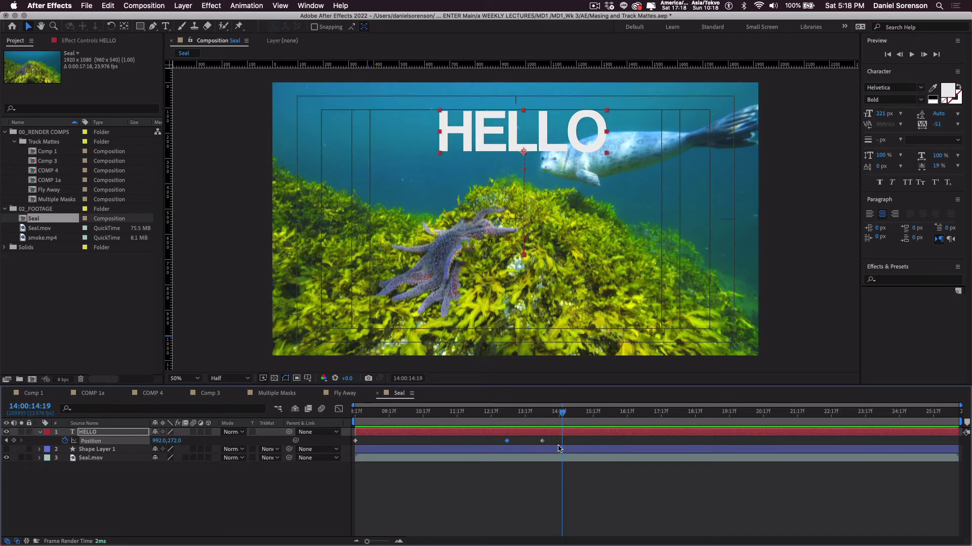
pyautogui.rightClick(541, 441)
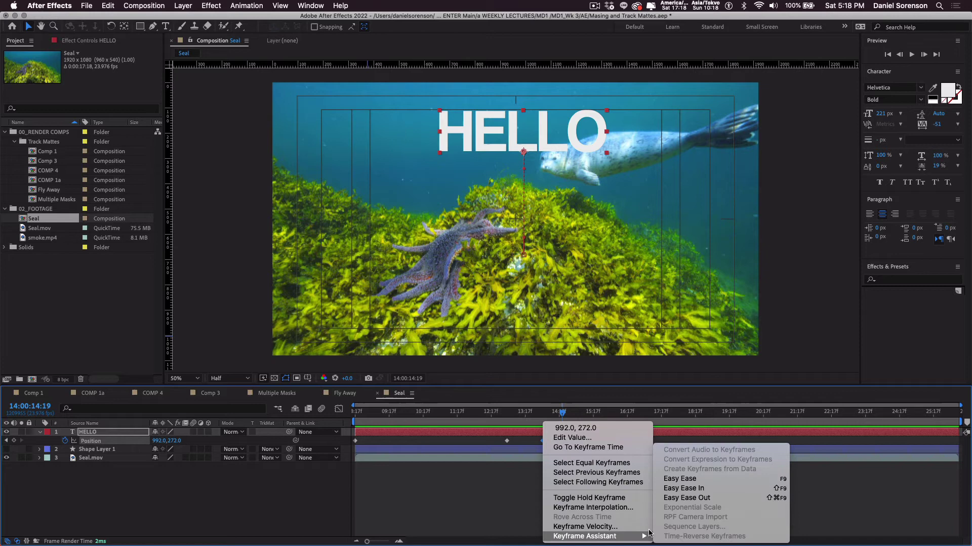
pyautogui.click(683, 488)
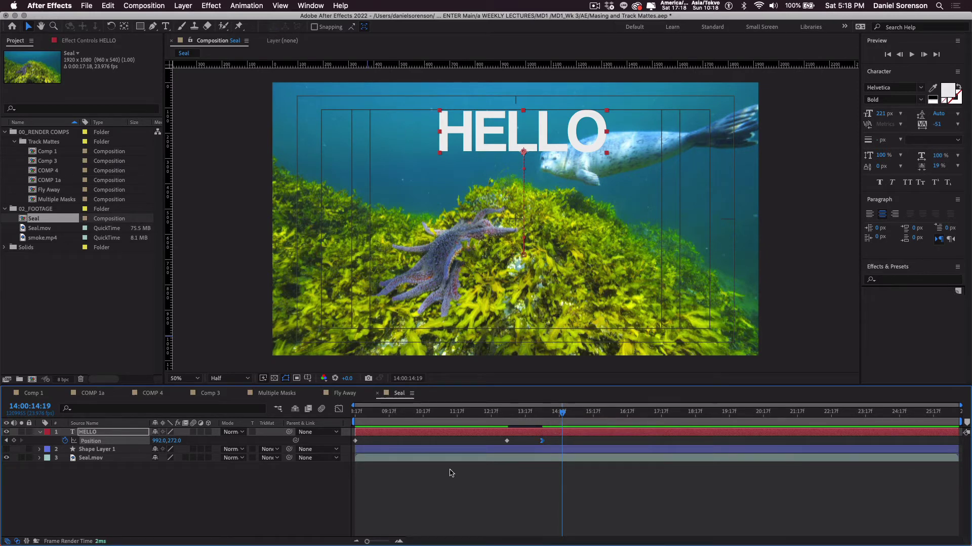
# - Place Shape Layer 1 above HELLO as its Alpha Inverted Matte and scrub to check the reveal
pyautogui.moveTo(82, 450); pyautogui.dragTo(87, 429)
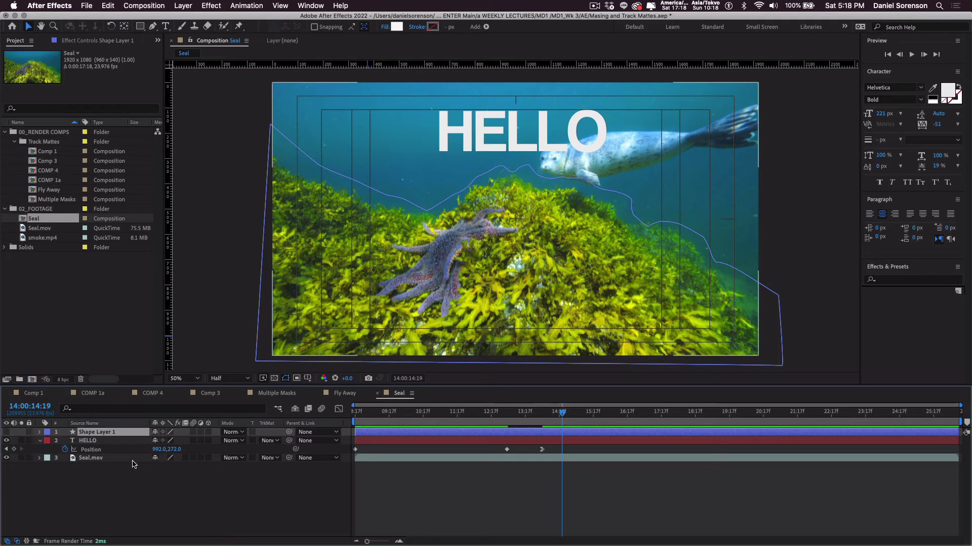
pyautogui.click(88, 441)
pyautogui.click(502, 412)
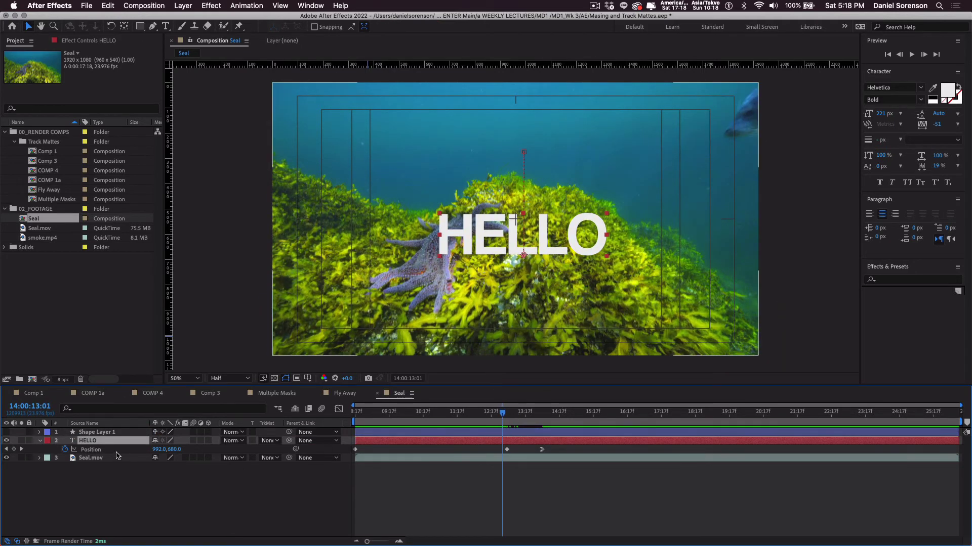
pyautogui.click(269, 441)
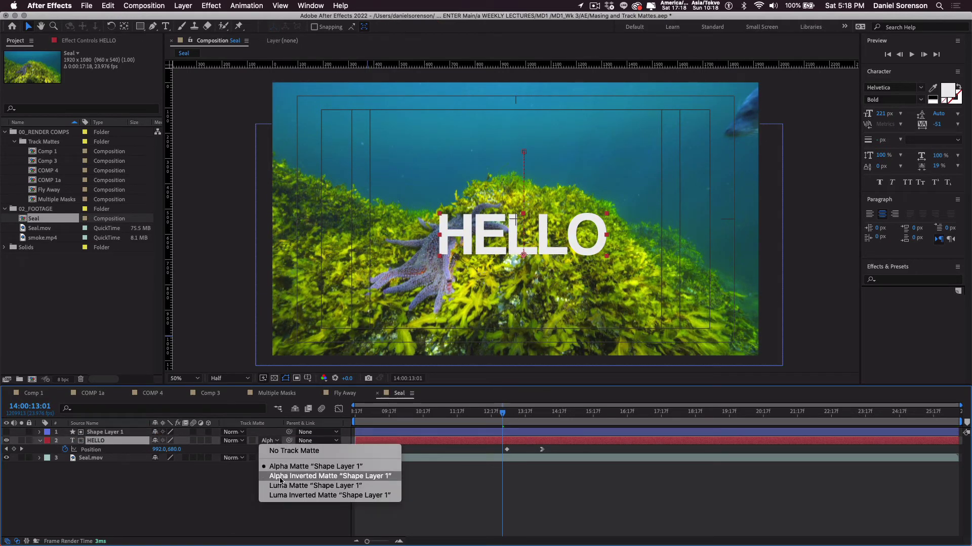
pyautogui.click(280, 477)
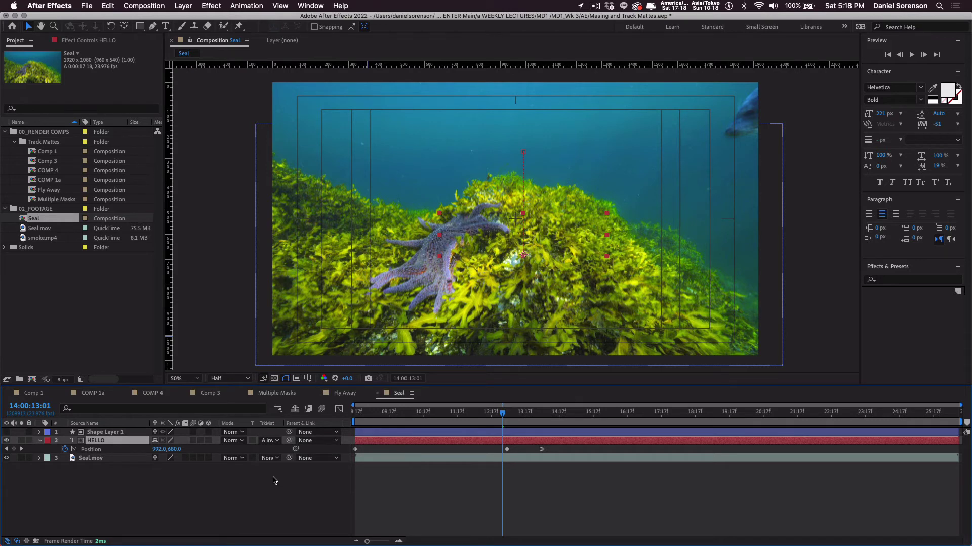
pyautogui.click(503, 415)
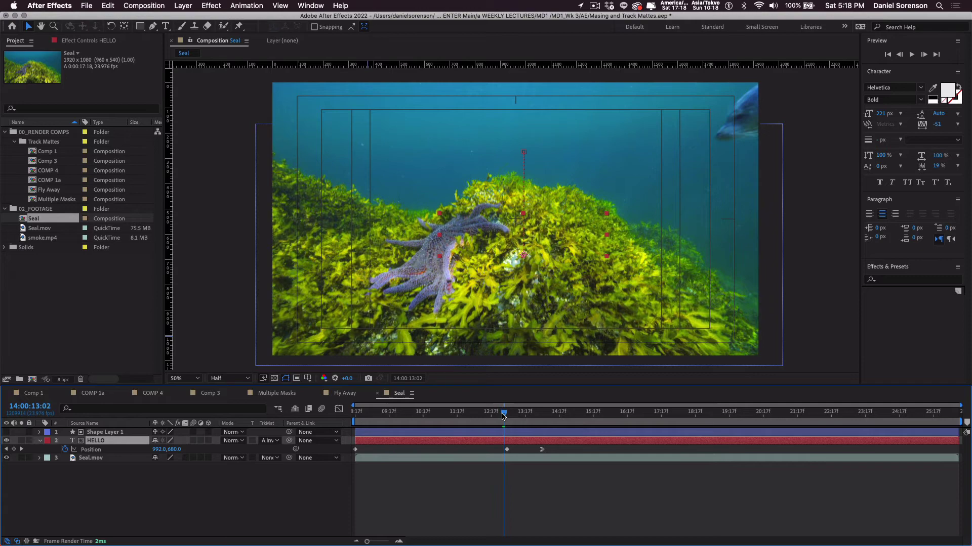
pyautogui.moveTo(505, 416); pyautogui.dragTo(521, 438)
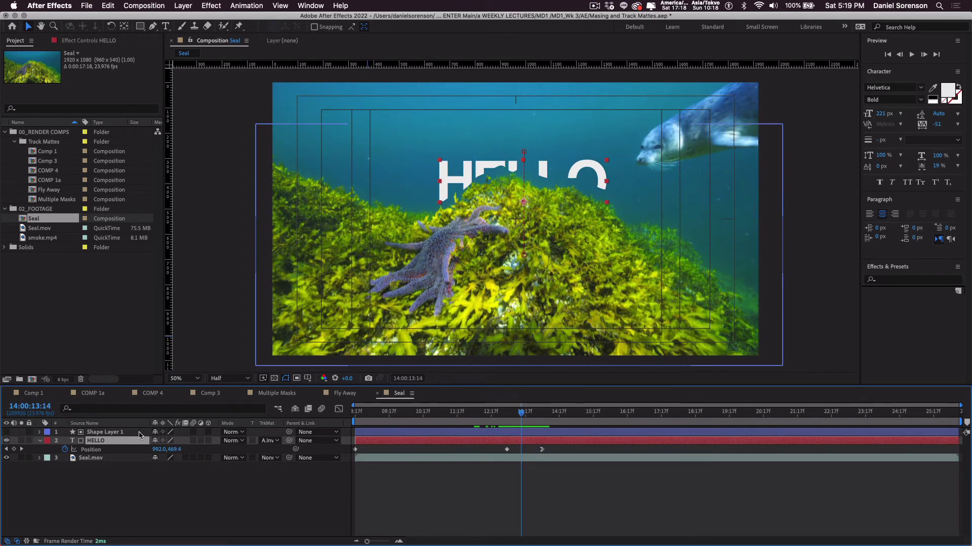
# - Lower Shape Layer 1's position and give it a Fast Box Blur with radius 25
pyautogui.click(112, 433)
pyautogui.press('p')
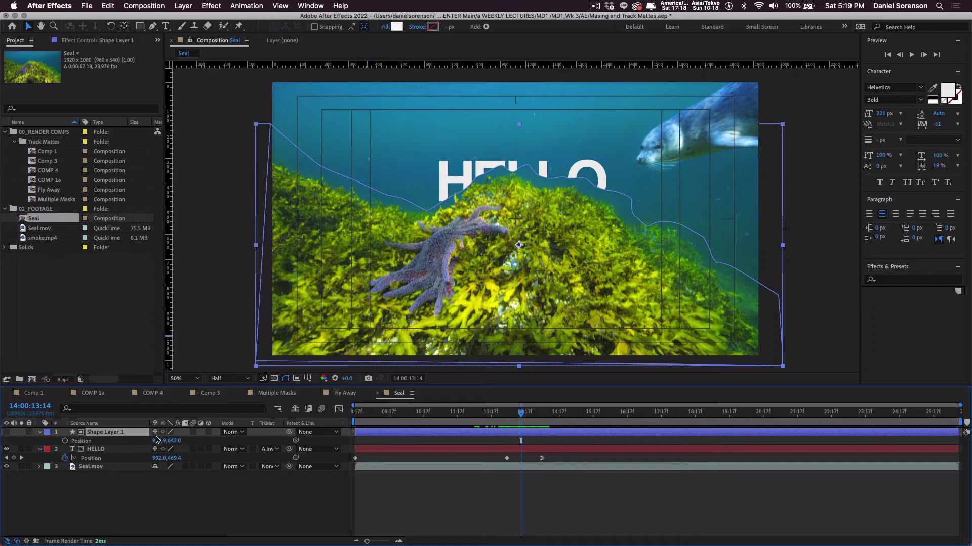
pyautogui.moveTo(173, 442); pyautogui.dragTo(205, 490)
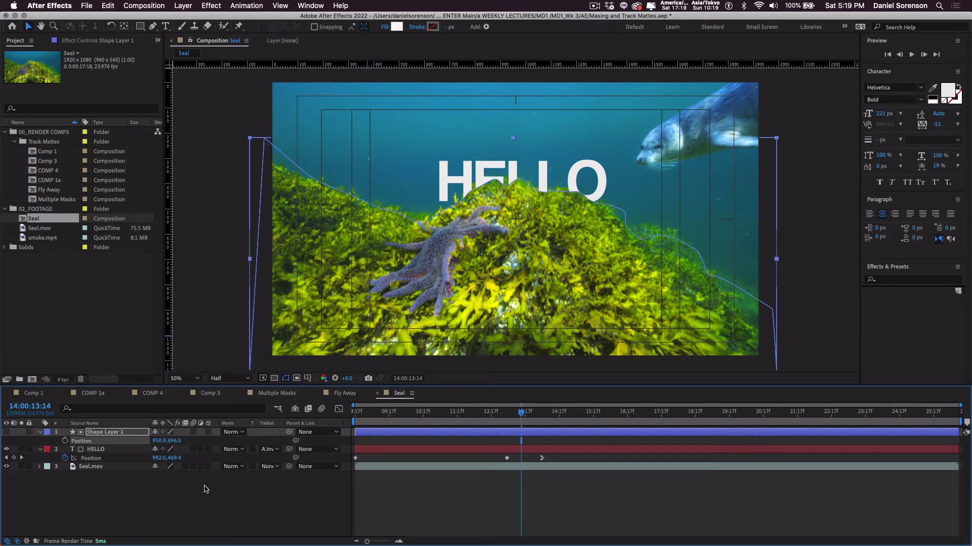
pyautogui.click(211, 5)
pyautogui.click(210, 31)
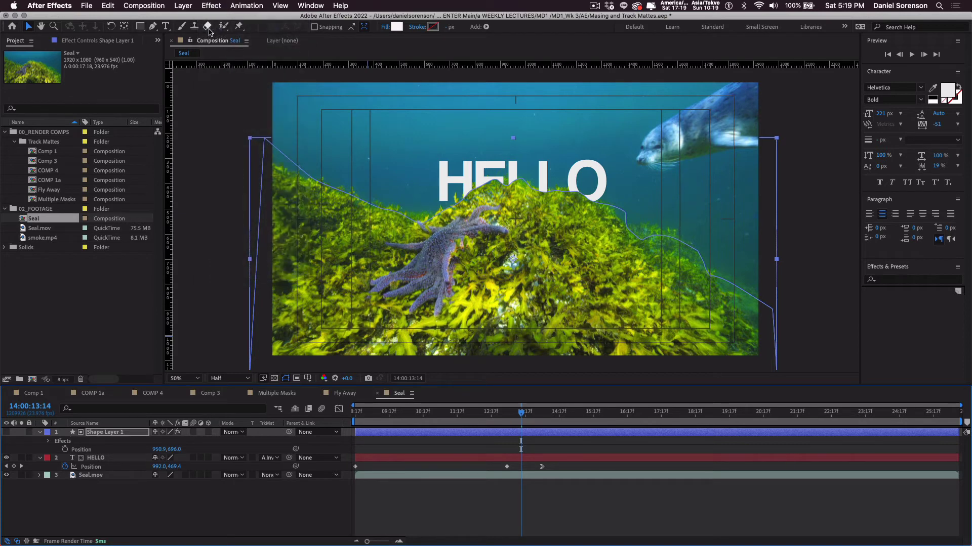
pyautogui.click(48, 441)
pyautogui.click(57, 450)
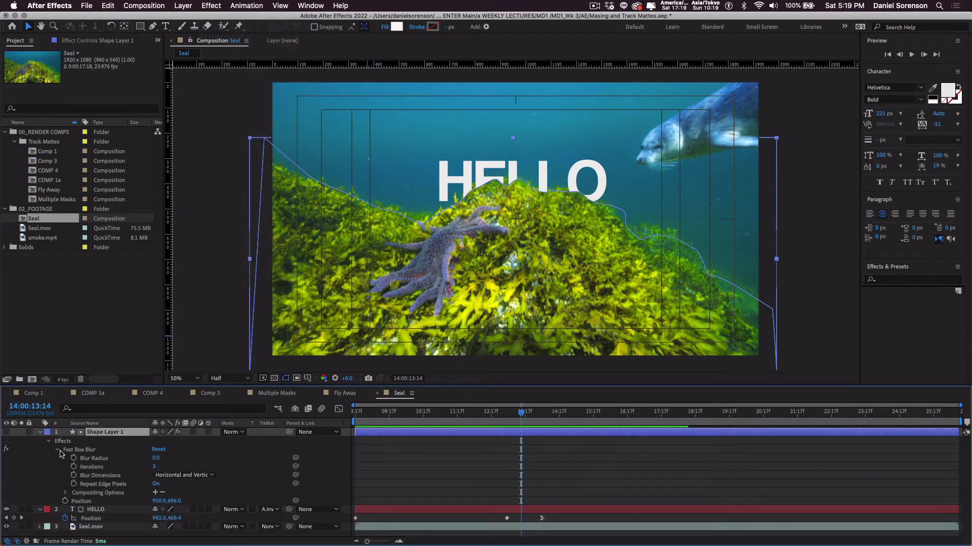
pyautogui.click(157, 458)
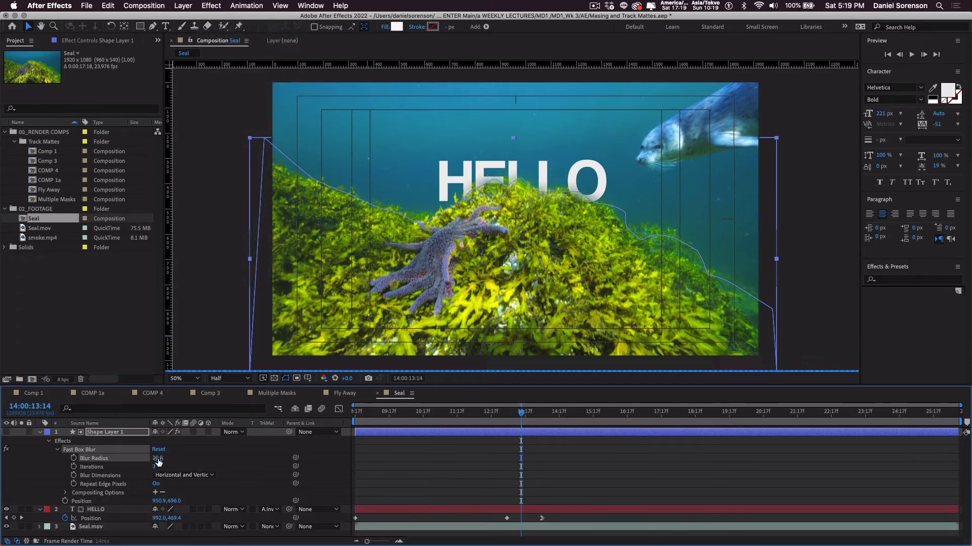
pyautogui.write('25')
pyautogui.press('Return')
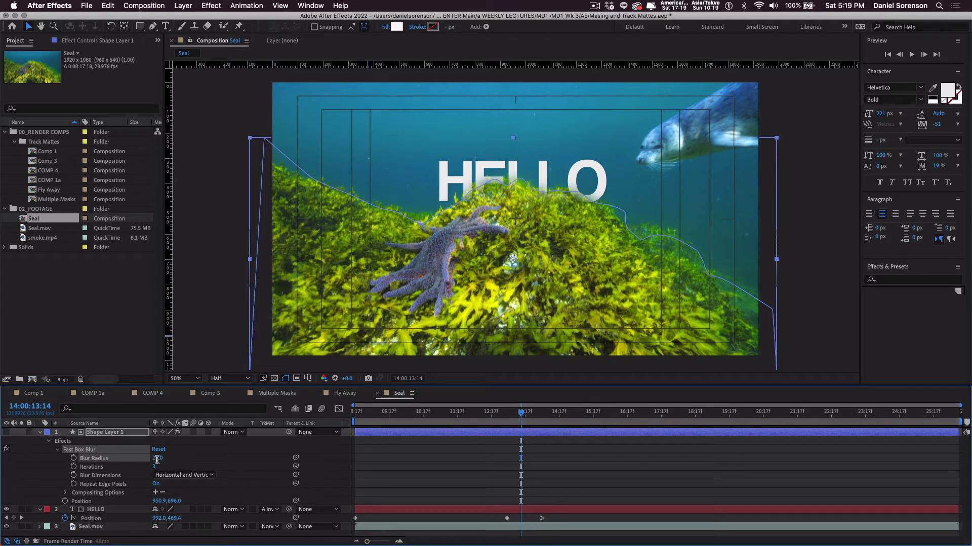
# - Preview the blurred reveal and scrub until HELLO is fully visible
pyautogui.click(362, 465)
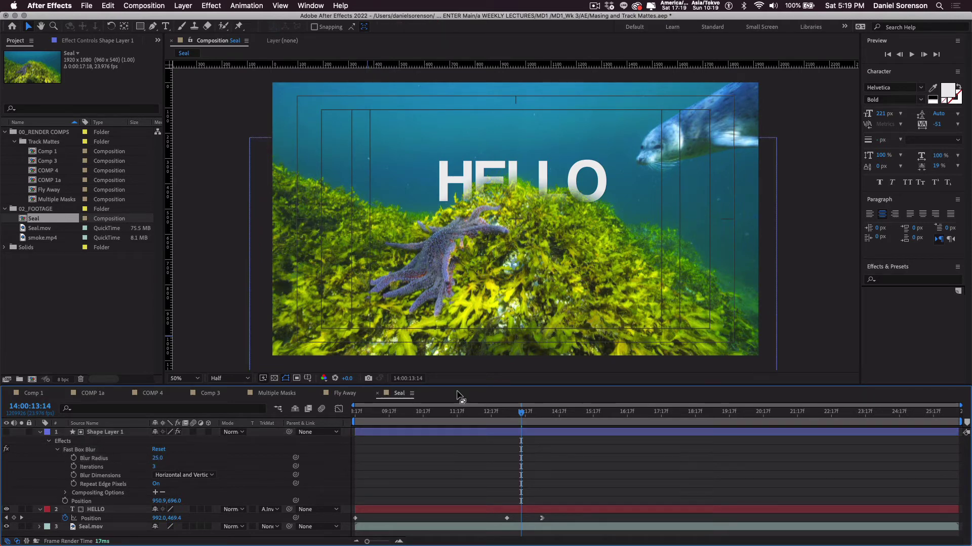
pyautogui.click(472, 414)
pyautogui.press('space')
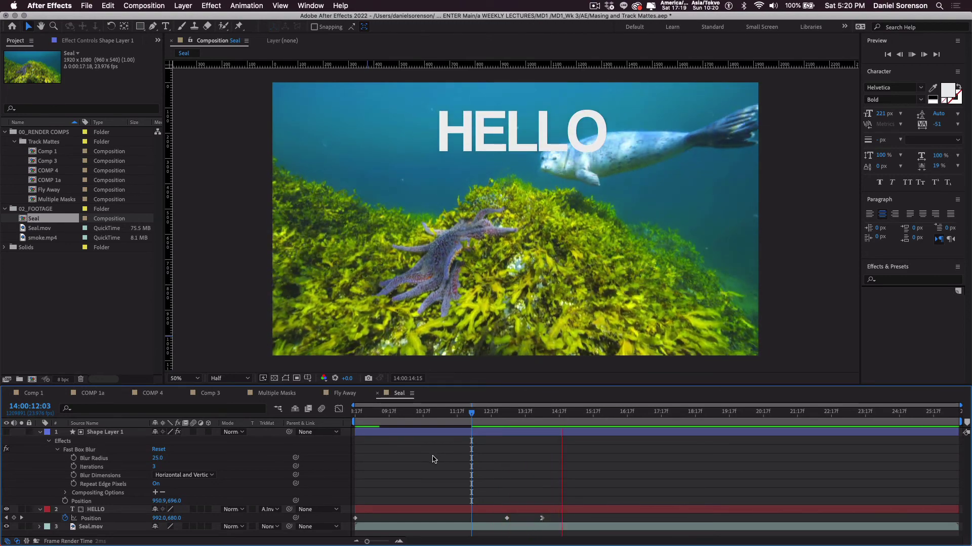
pyautogui.press('space')
pyautogui.click(522, 422)
pyautogui.moveTo(523, 423); pyautogui.dragTo(553, 423)
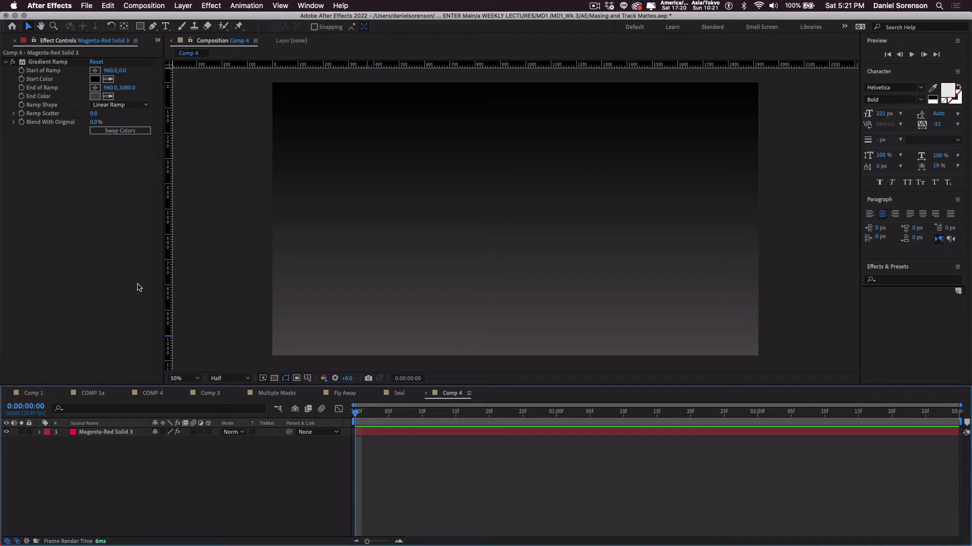
# - Type the word TRACK as a new white text layer in Comp 4
pyautogui.click(165, 26)
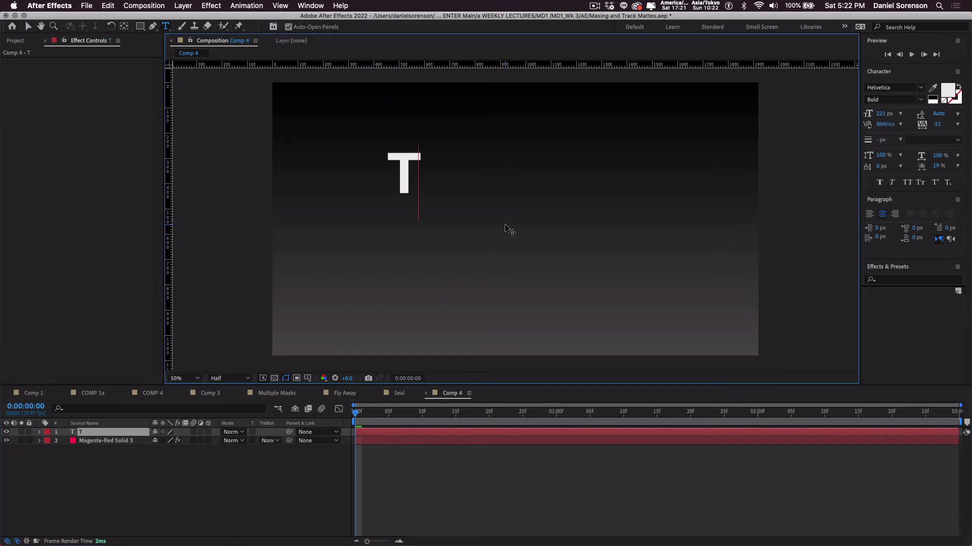
pyautogui.write('RACK')
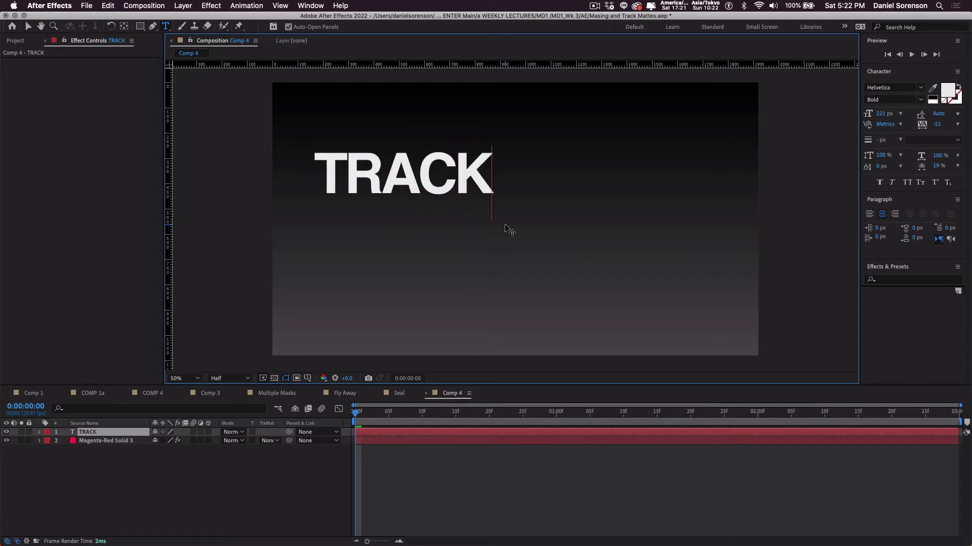
pyautogui.press('Escape')
pyautogui.press('v')
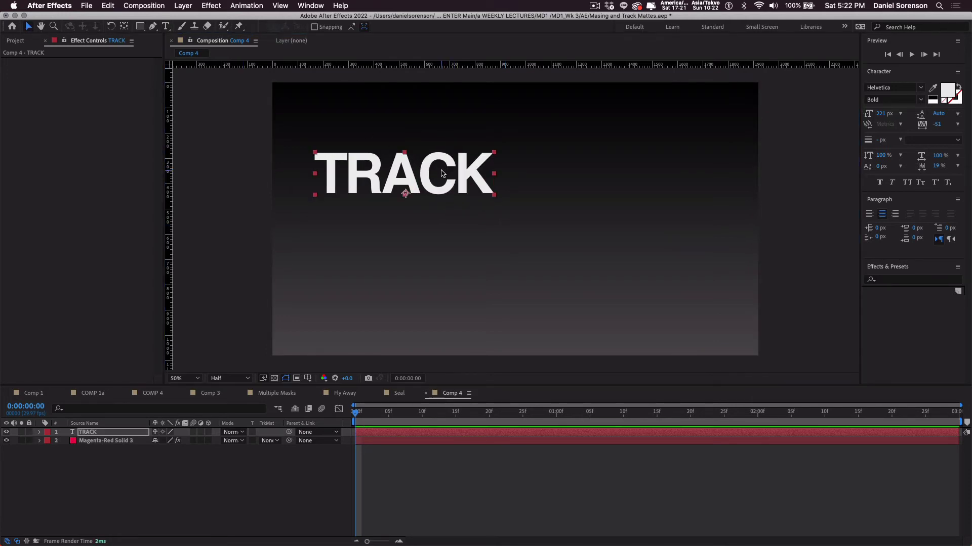
# - Centre TRACK in the frame using the title/action safe guides, and add a guide along its baseline
pyautogui.click(441, 173)
pyautogui.press("'")
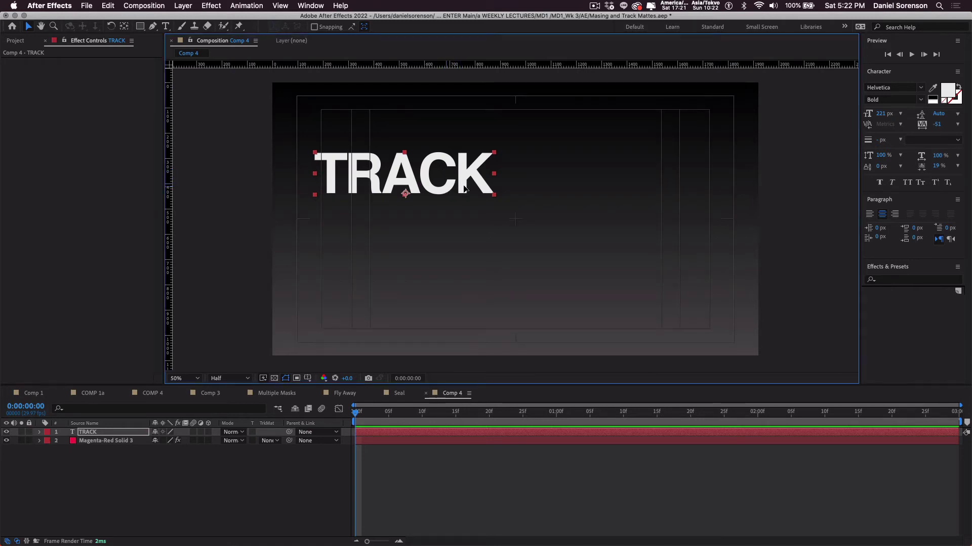
pyautogui.moveTo(464, 189); pyautogui.dragTo(556, 213)
pyautogui.press('capslock')
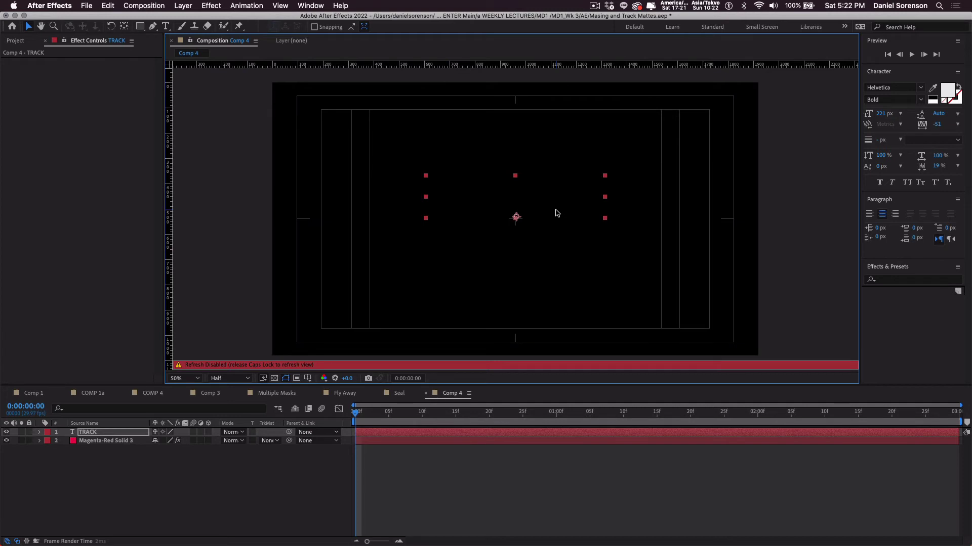
pyautogui.press('capslock')
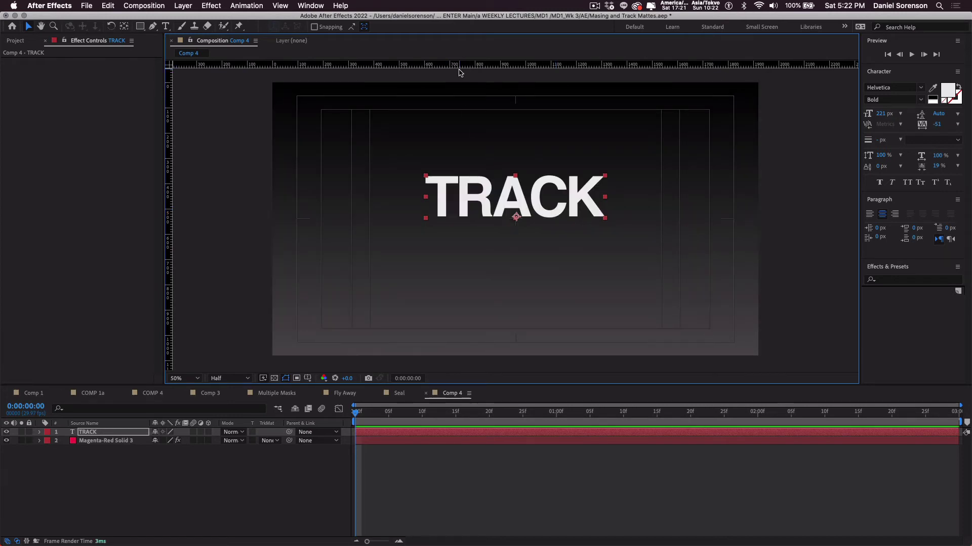
pyautogui.moveTo(458, 65); pyautogui.dragTo(449, 217)
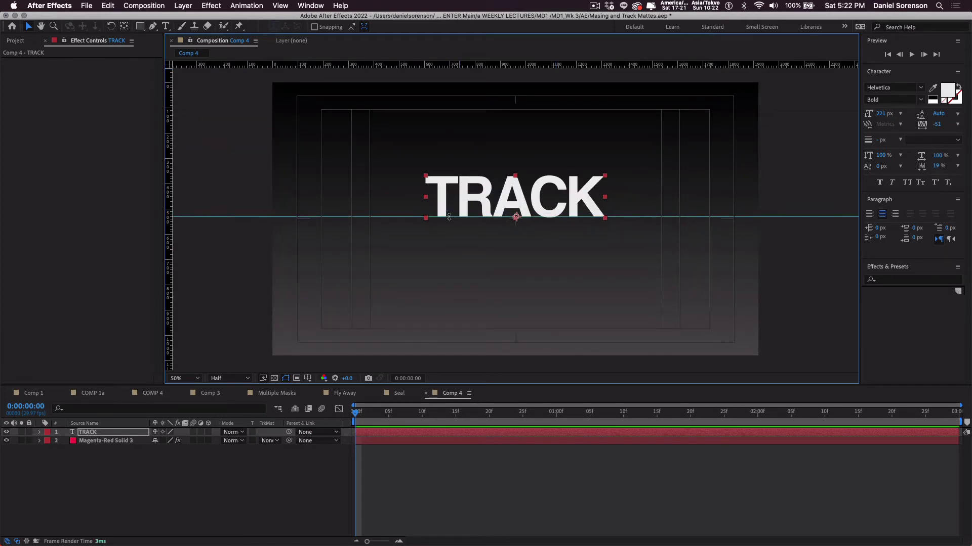
# - Duplicate the TRACK text layer and move the copy down below the original
pyautogui.click(197, 481)
pyautogui.click(83, 433)
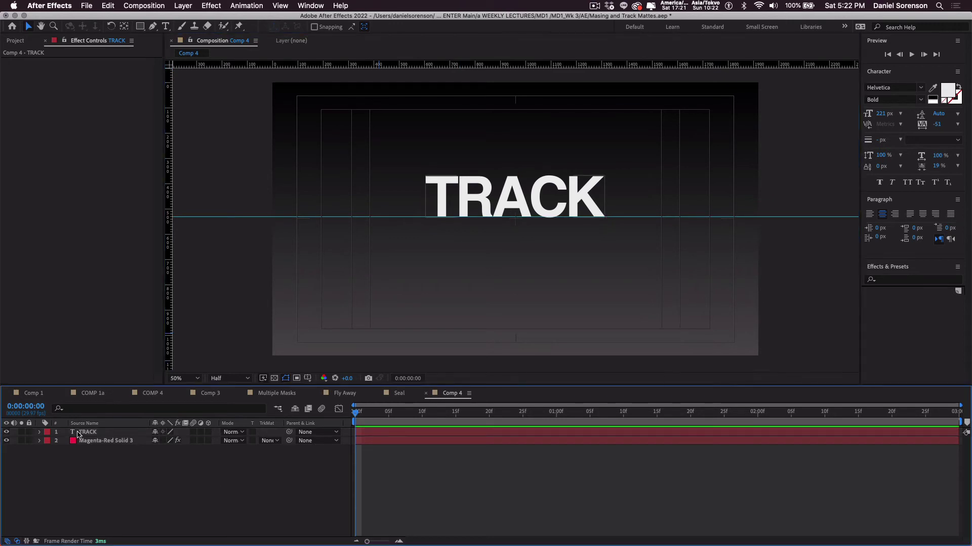
pyautogui.press('super+d')
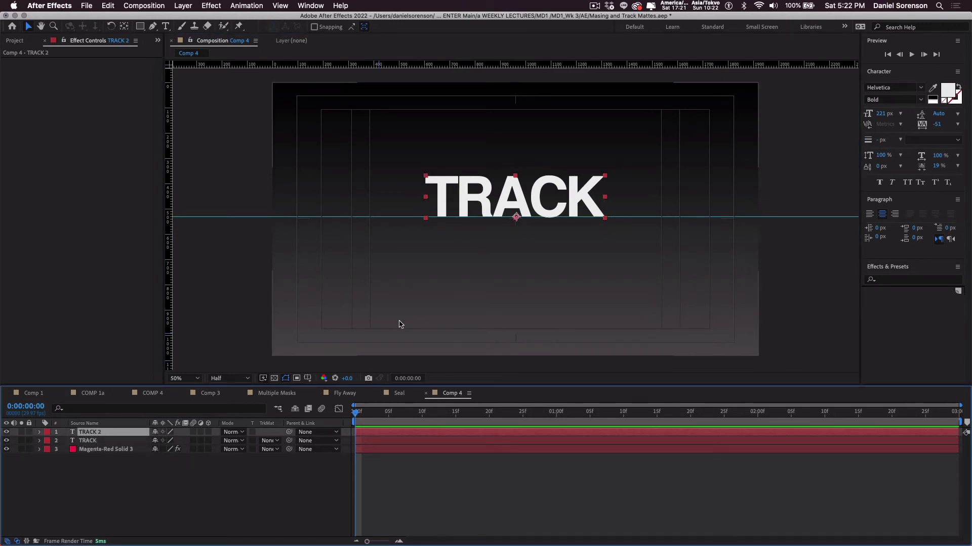
pyautogui.press('p')
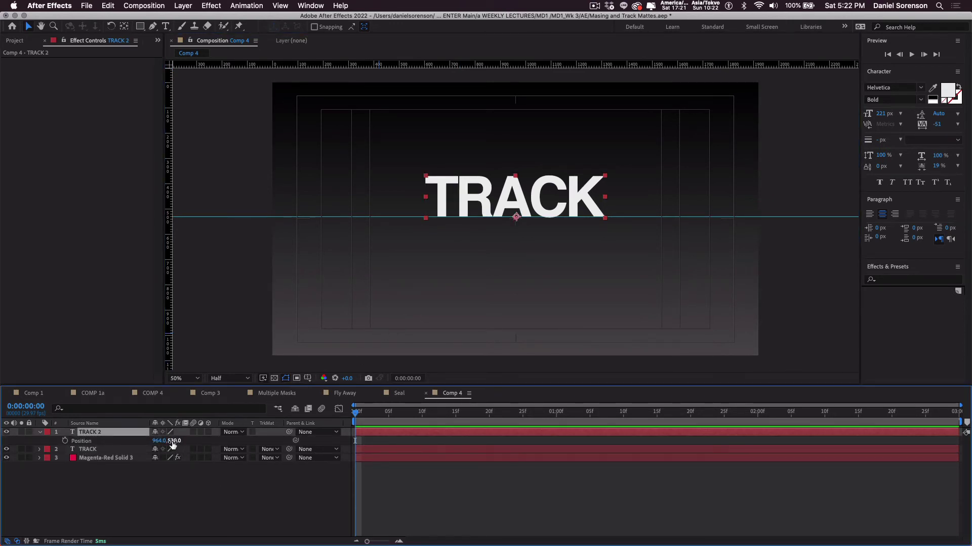
pyautogui.moveTo(172, 444); pyautogui.dragTo(235, 458)
# - Change the duplicate's text from TRACK to MATTE
pyautogui.press('super+t')
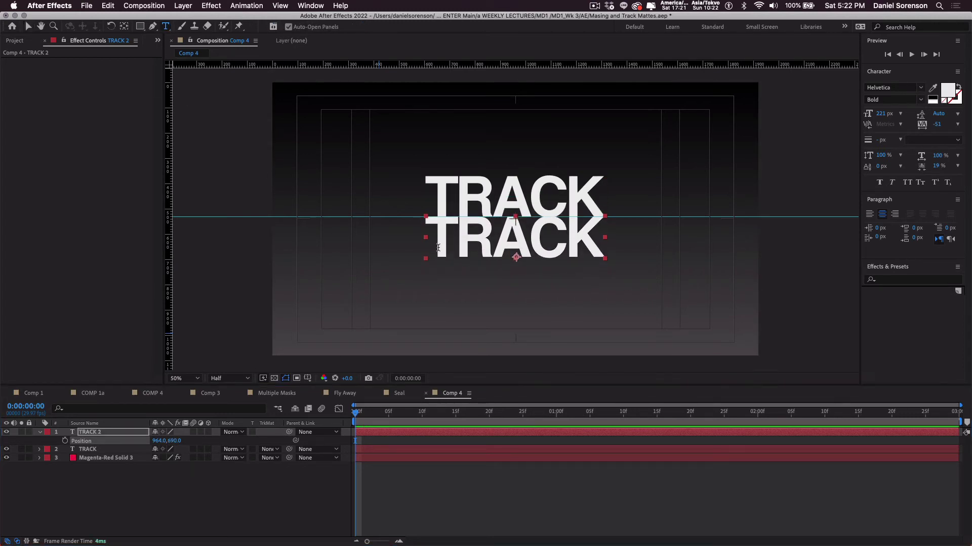
pyautogui.doubleClick(92, 432)
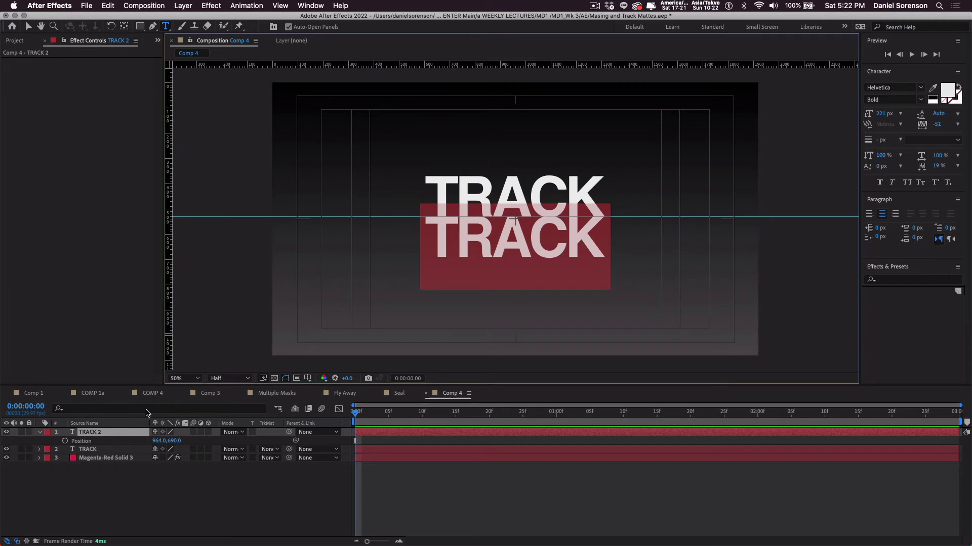
pyautogui.write('M')
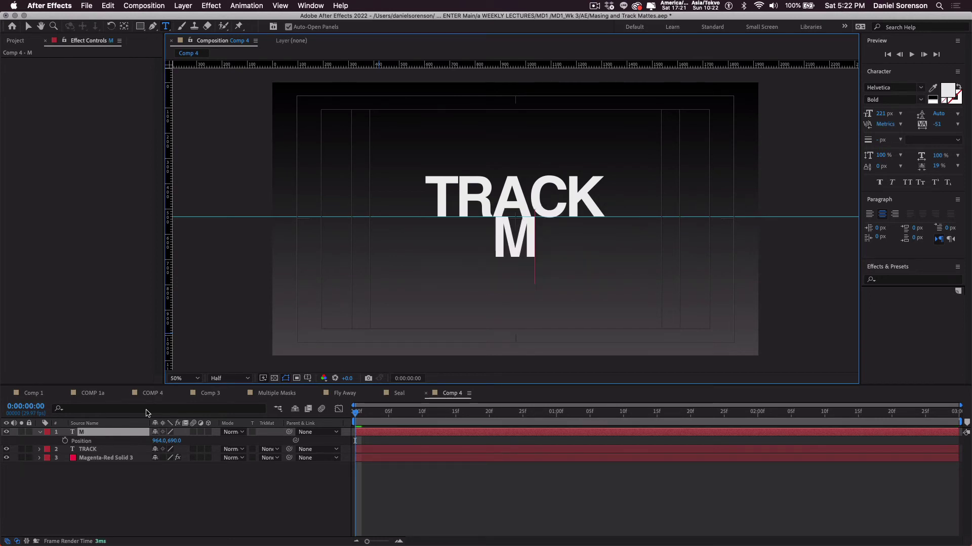
pyautogui.write('ATTE')
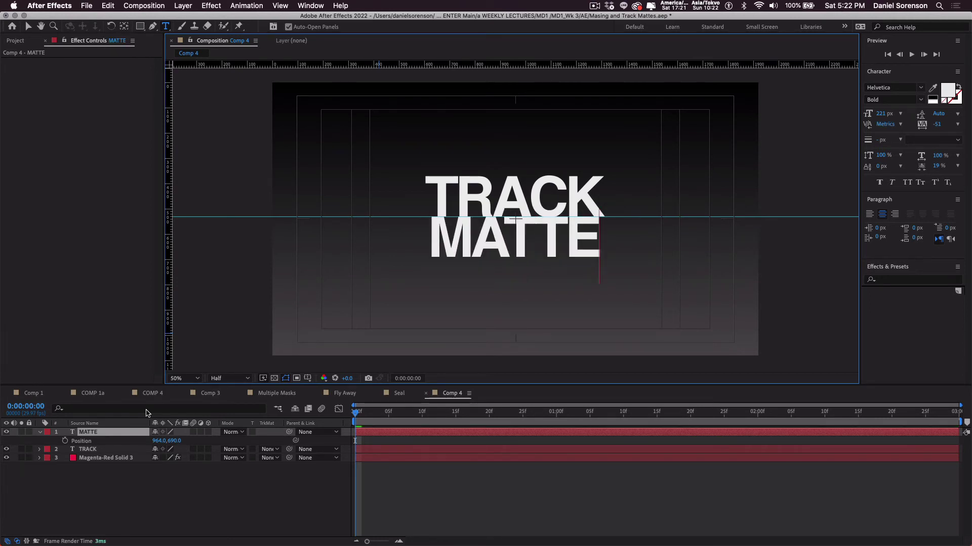
pyautogui.click(97, 514)
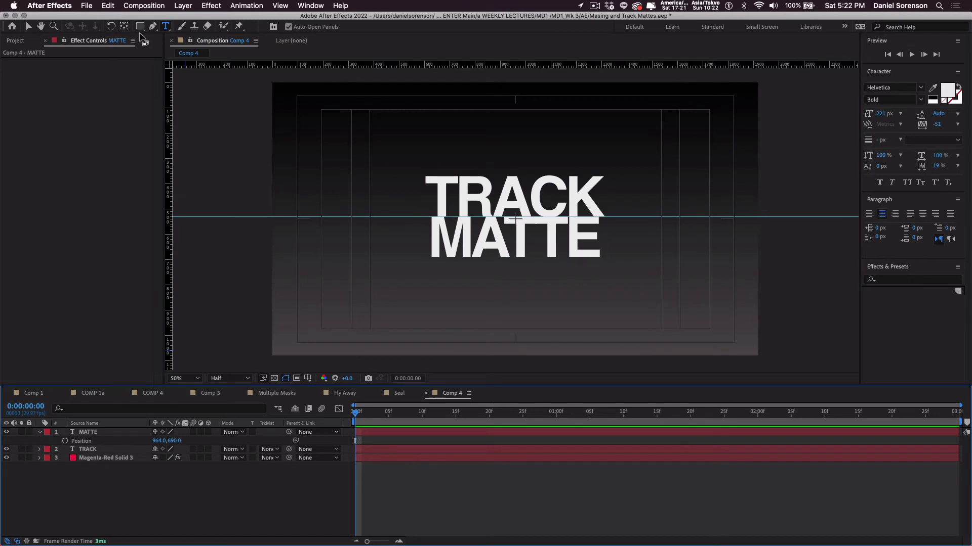
# - Draw a white rectangle over TRACK and set it as TRACK's Alpha Matte 'Shape Layer 1'
pyautogui.click(140, 27)
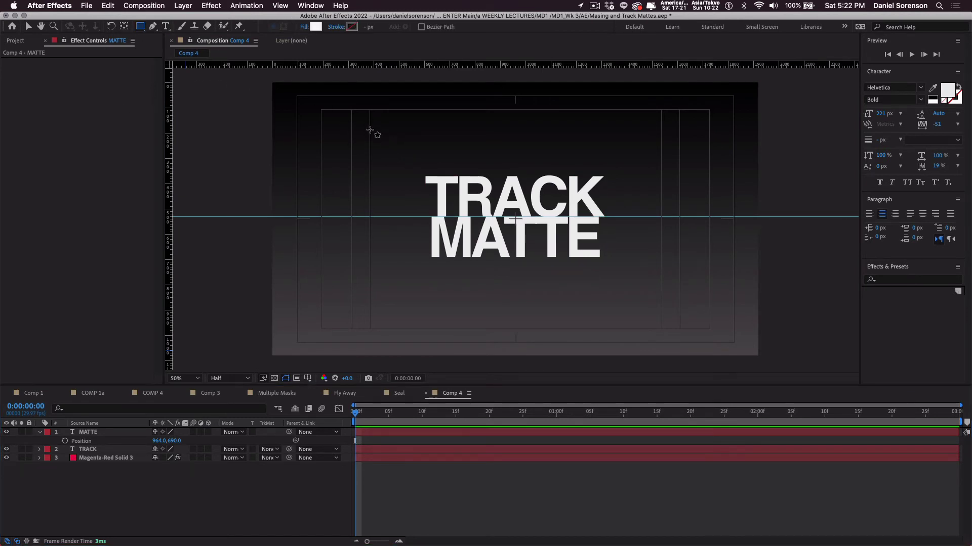
pyautogui.moveTo(370, 135)
pyautogui.mouseDown()
pyautogui.moveTo(475, 217)
pyautogui.moveTo(622, 198)
pyautogui.moveTo(653, 217)
pyautogui.mouseUp()
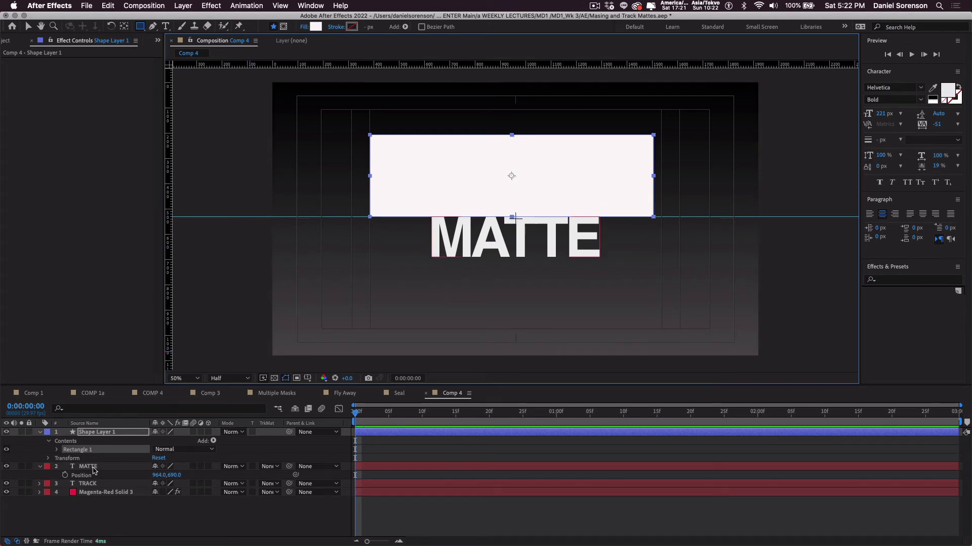
pyautogui.moveTo(94, 471); pyautogui.dragTo(94, 480)
pyautogui.click(90, 483)
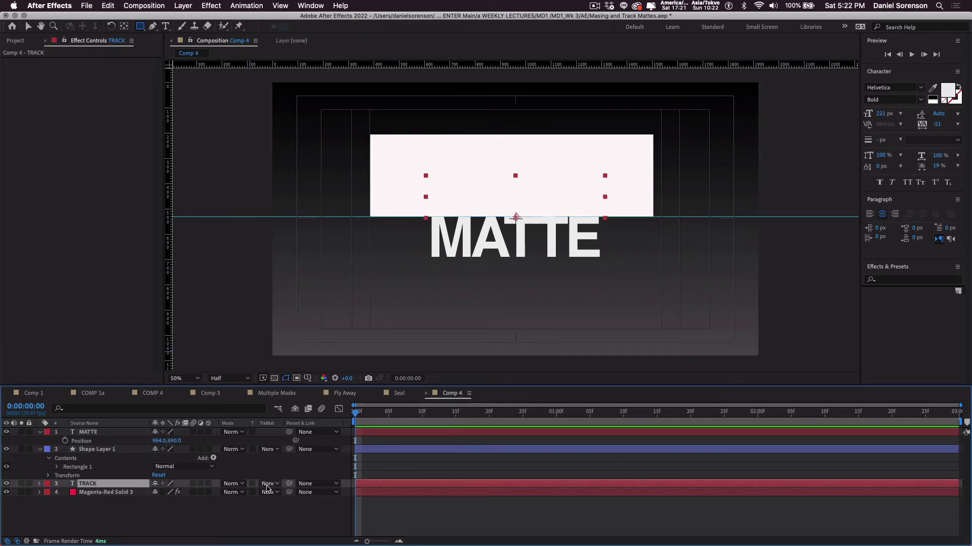
pyautogui.click(267, 485)
pyautogui.click(276, 508)
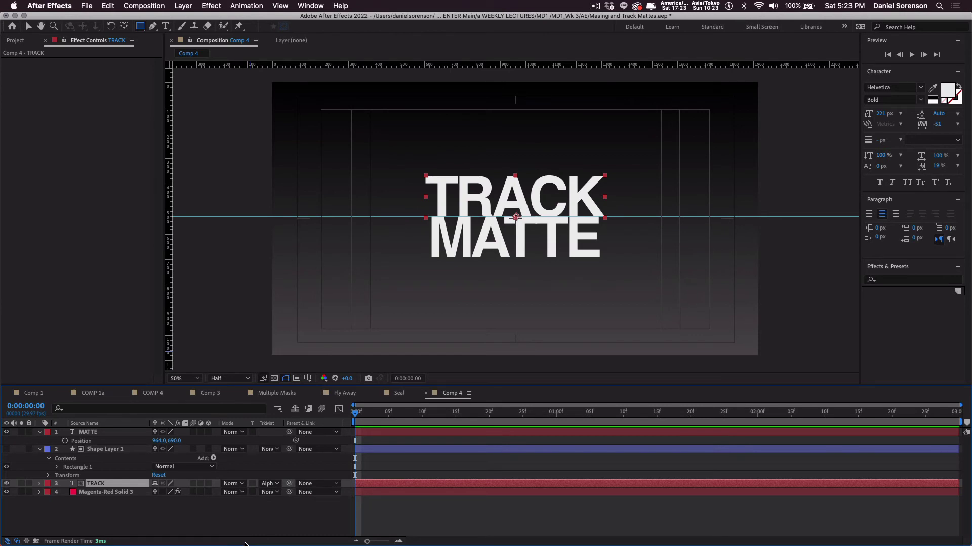
# - Duplicate the rectangle into a visible Shape Layer 2 and move it down below TRACK
pyautogui.click(94, 451)
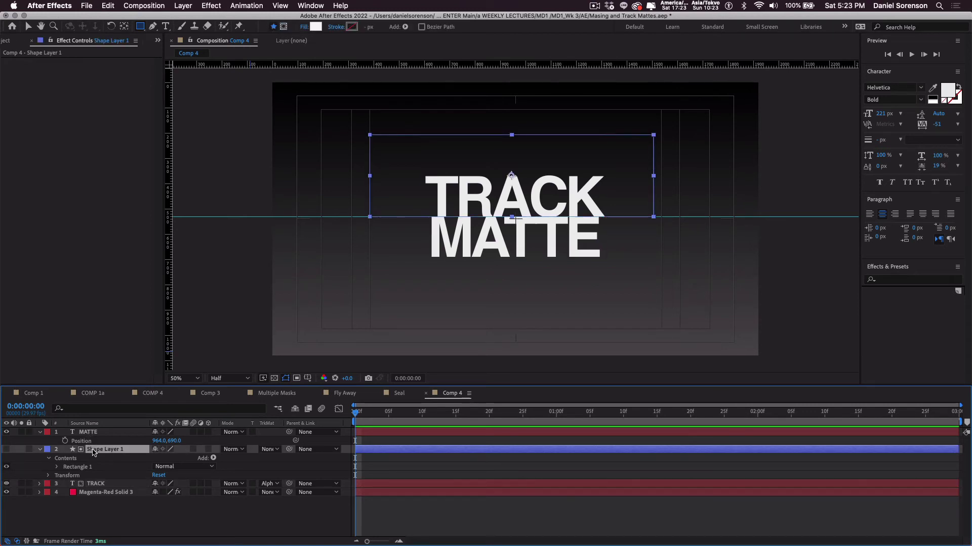
pyautogui.hotkey('ctrl', 'd')
pyautogui.moveTo(102, 441); pyautogui.dragTo(100, 433)
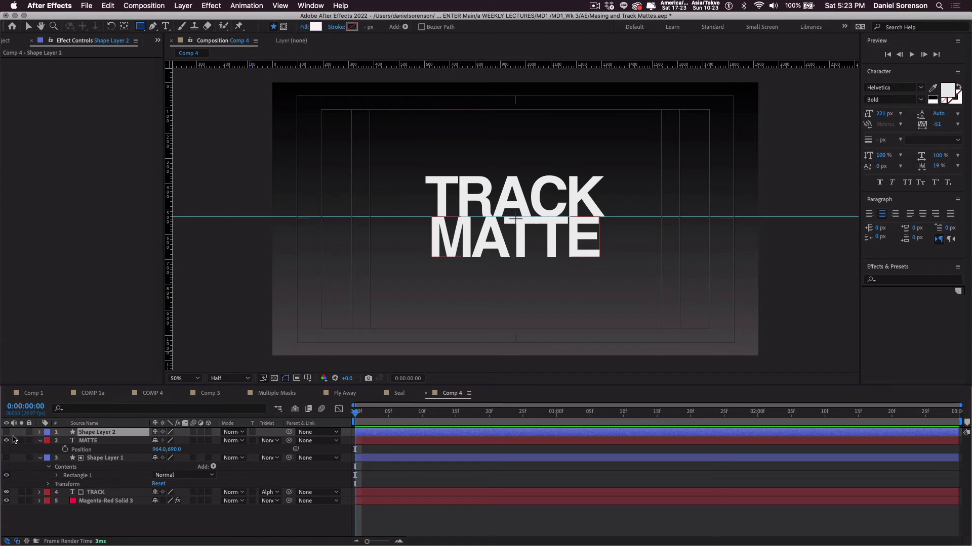
pyautogui.click(7, 433)
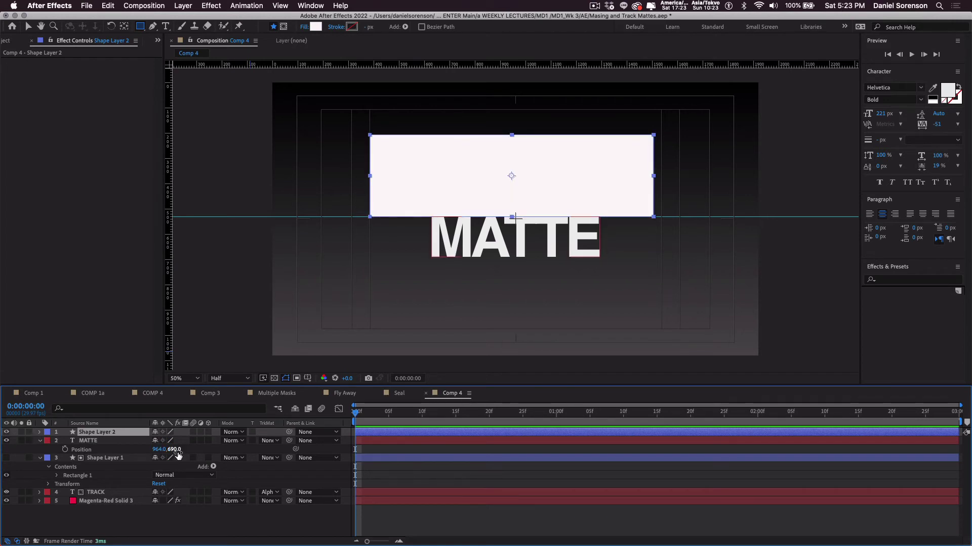
pyautogui.press('p')
pyautogui.moveTo(174, 441); pyautogui.dragTo(263, 517)
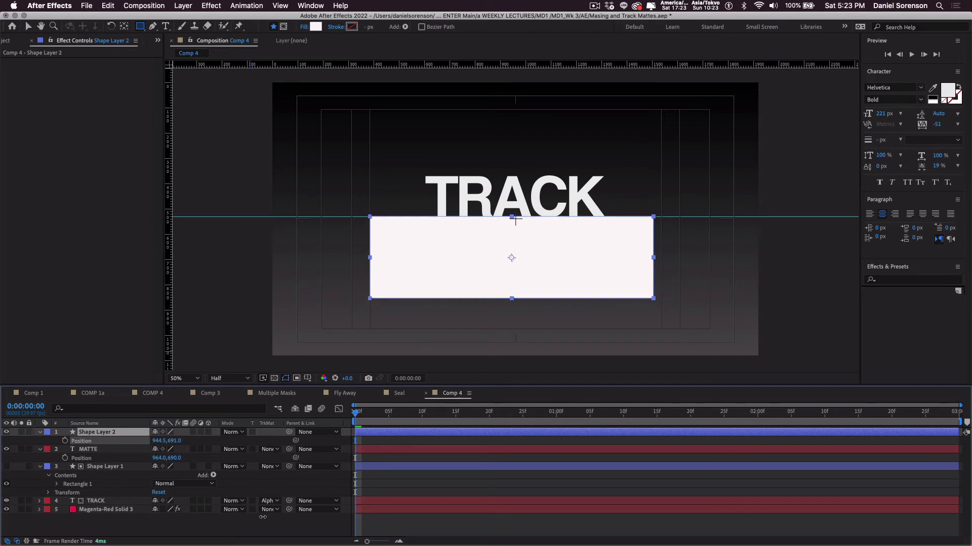
# - Set MATTE's track matte to Alpha Matte 'Shape Layer 2'
pyautogui.click(83, 452)
pyautogui.click(273, 450)
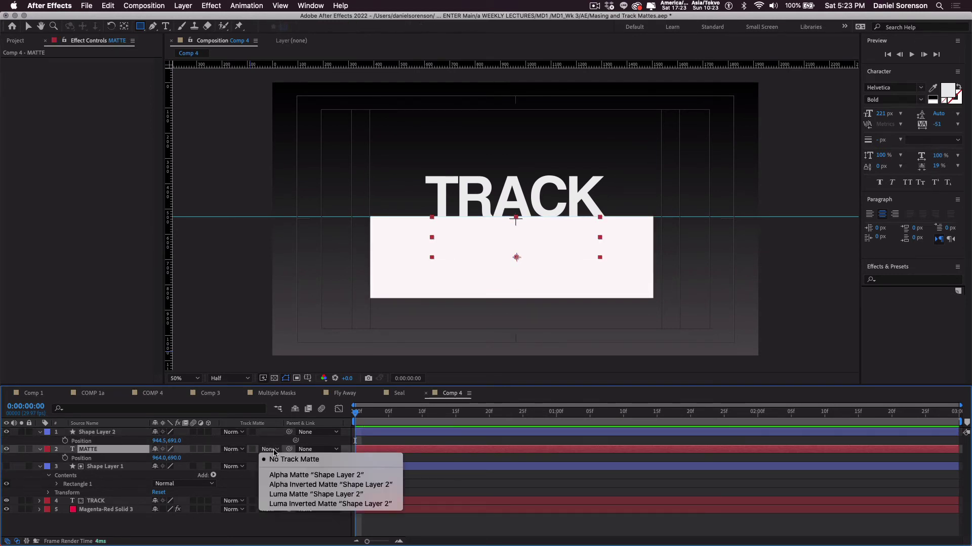
pyautogui.click(316, 475)
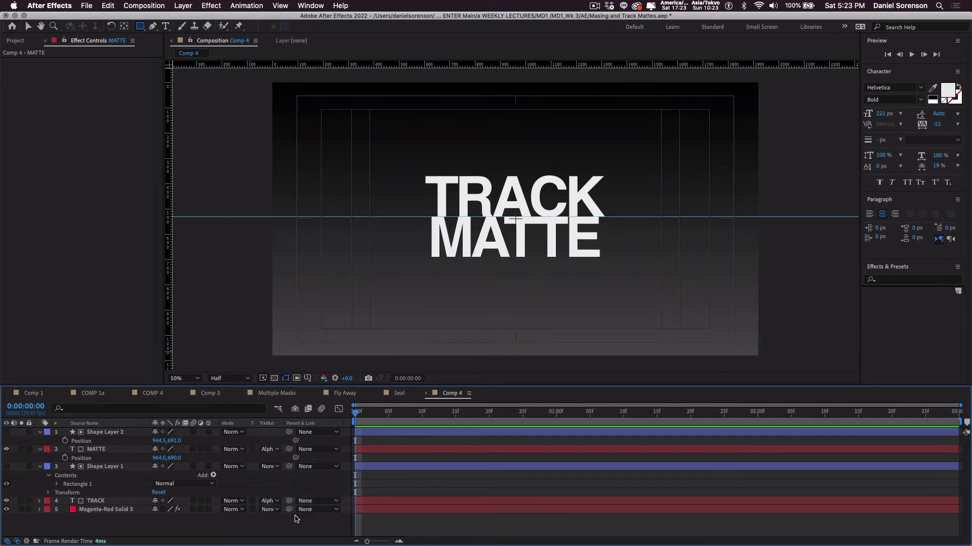
pyautogui.click(296, 518)
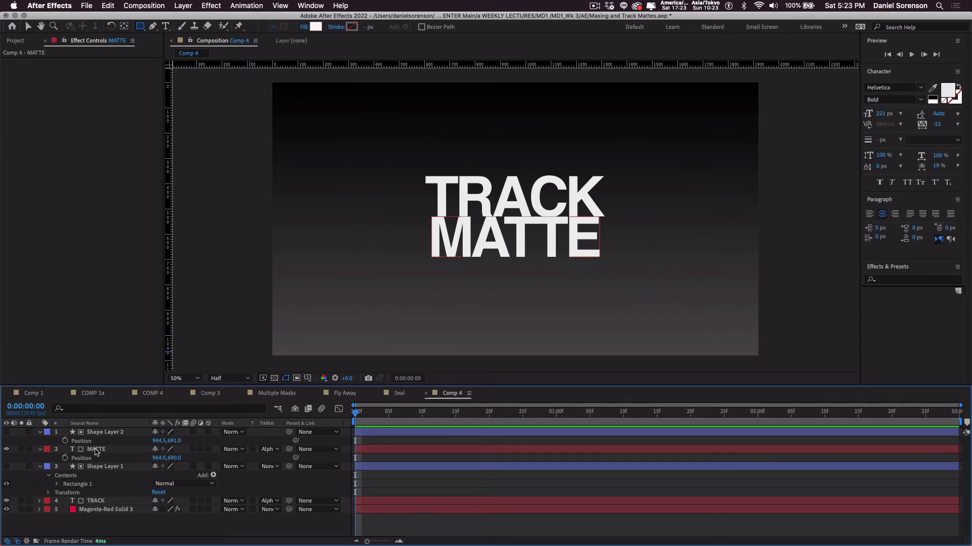
# - Keyframe MATTE's Position at 0f and 15f, rising from 964,690 to 964,518
pyautogui.click(96, 450)
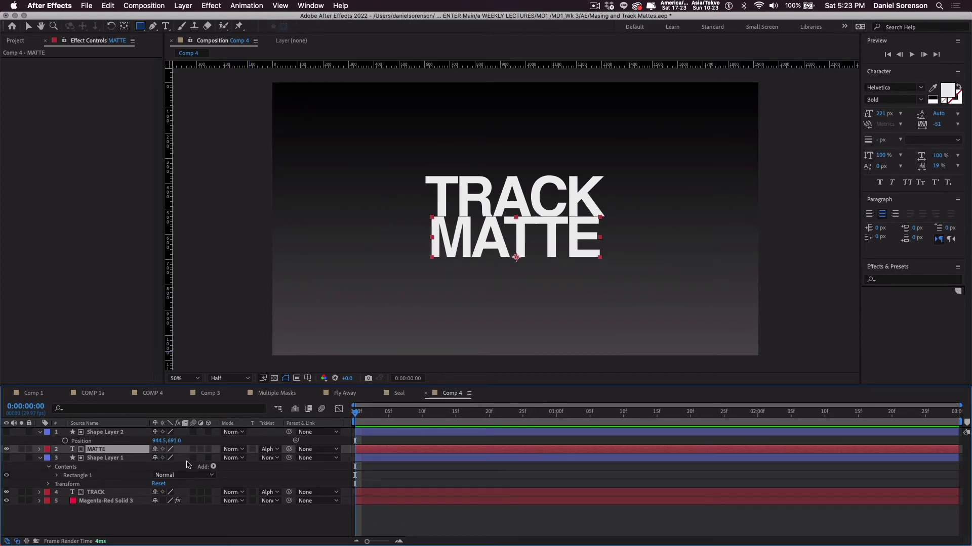
pyautogui.click(65, 458)
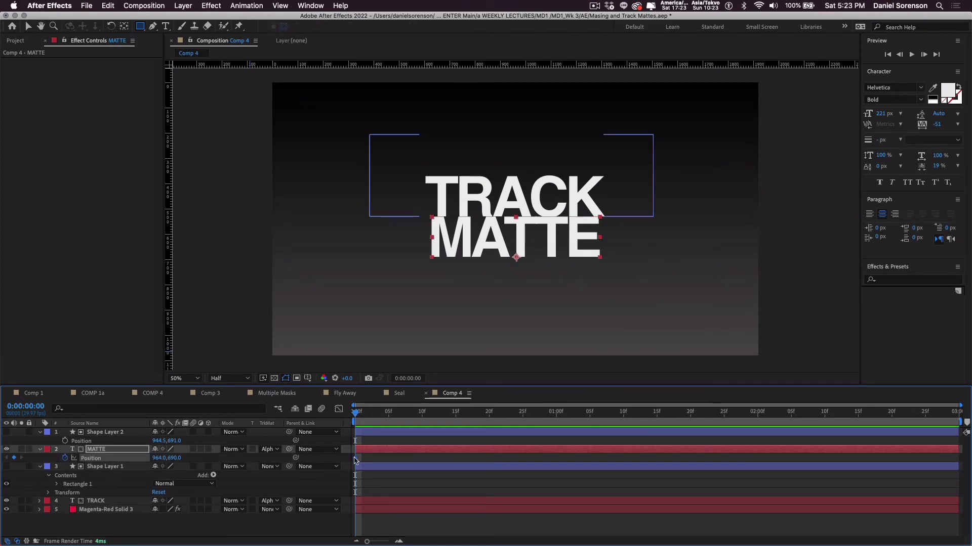
pyautogui.moveTo(357, 419); pyautogui.dragTo(455, 426)
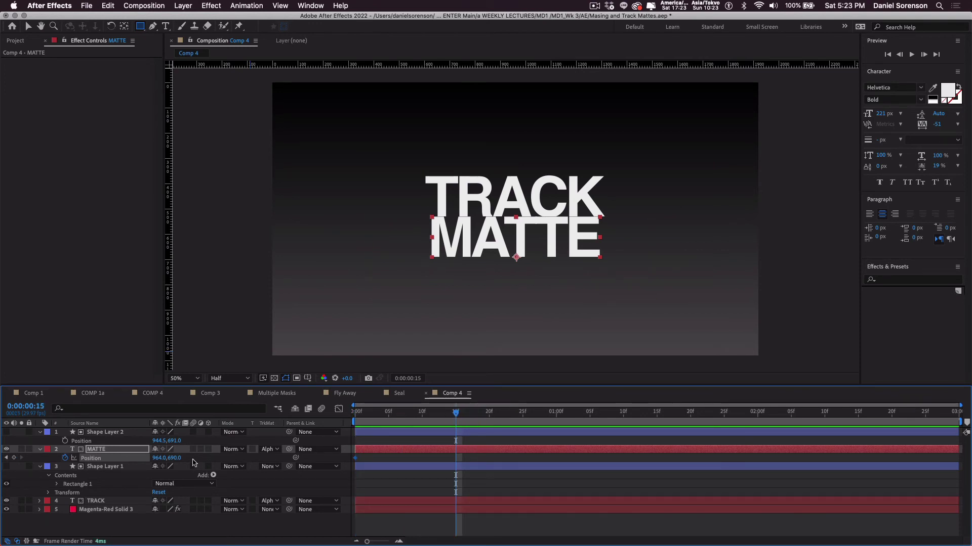
pyautogui.moveTo(173, 458); pyautogui.dragTo(96, 449)
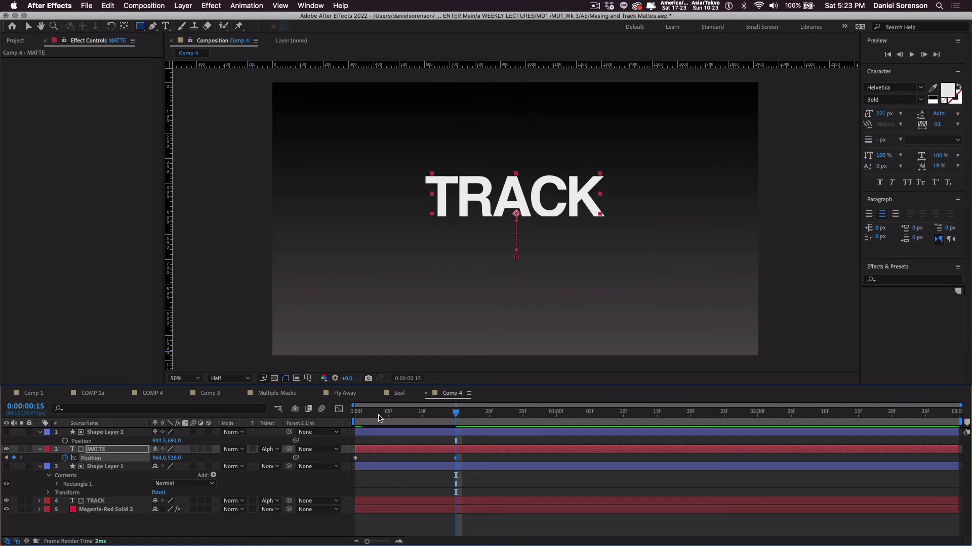
# - Keyframe TRACK's Position at 0f and 15f, dropping from 964,530 to 964,712
pyautogui.press('Home')
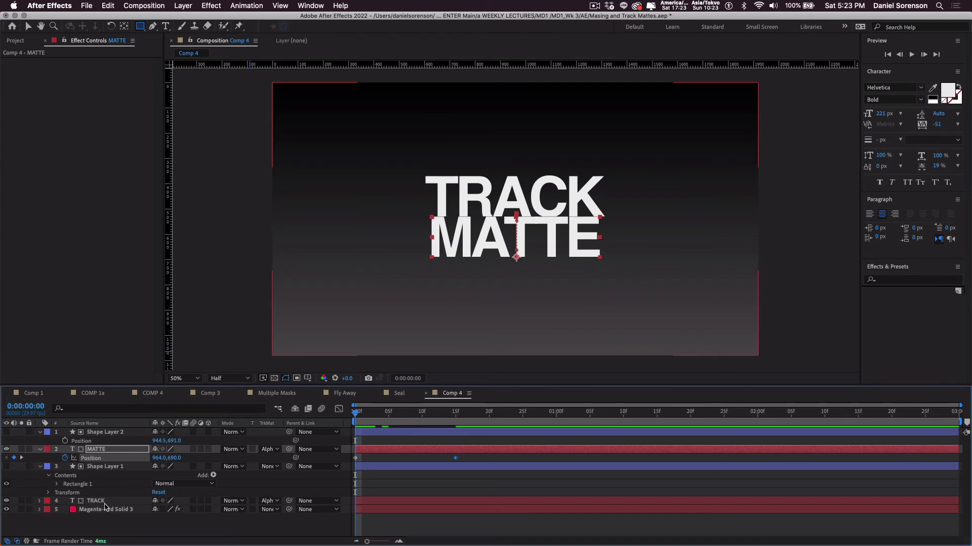
pyautogui.click(100, 502)
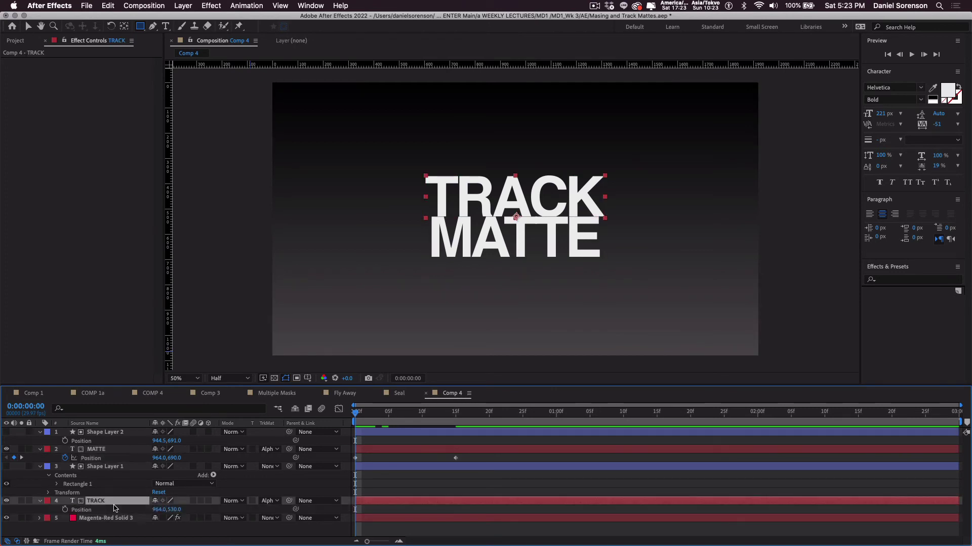
pyautogui.hotkey('alt', 'shift', 'p')
pyautogui.moveTo(355, 414); pyautogui.dragTo(455, 414)
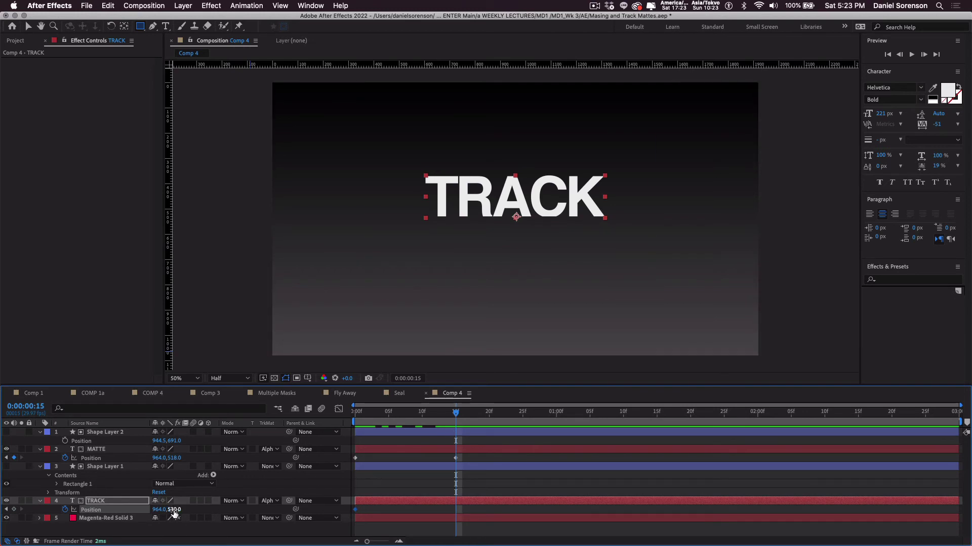
pyautogui.moveTo(175, 509); pyautogui.dragTo(240, 538)
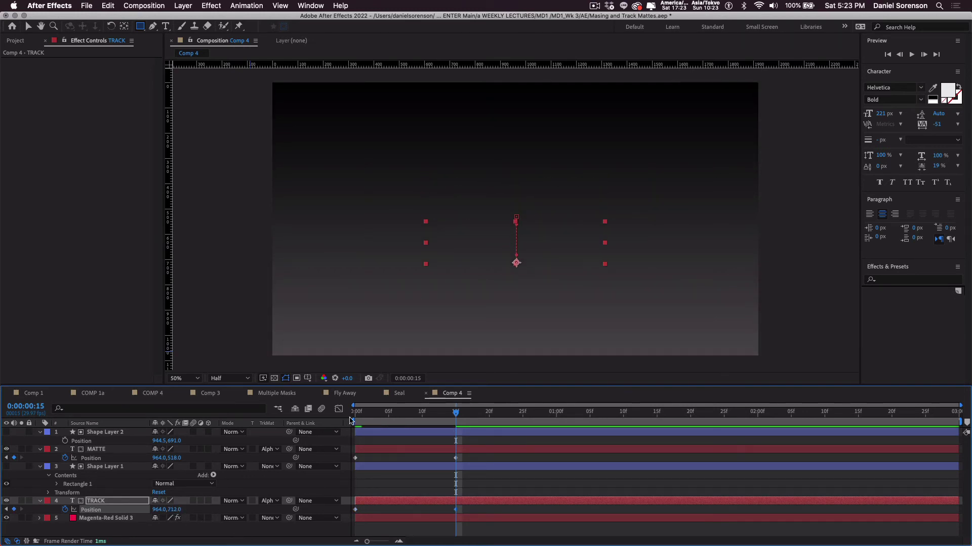
# - Preview the TRACK MATTE animation from the start
pyautogui.click(356, 414)
pyautogui.press('space')
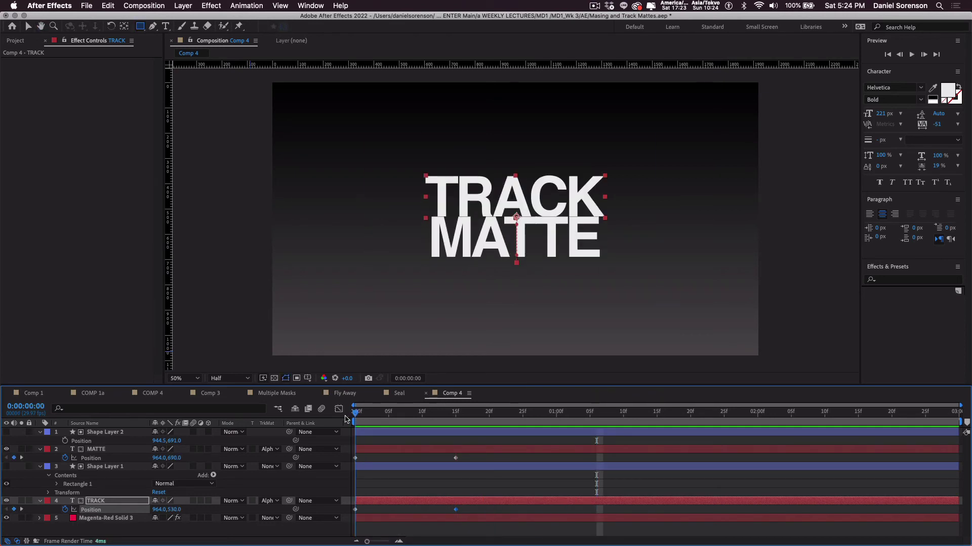
pyautogui.press('space')
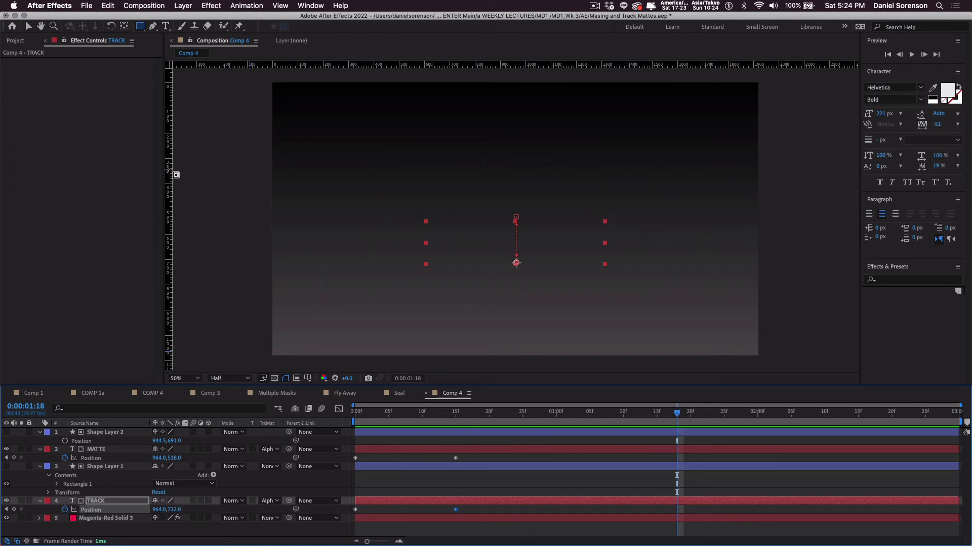
# - Create a new 1920×1080 composition named 'Video in type' inside the Track Mattes folder
pyautogui.click(22, 41)
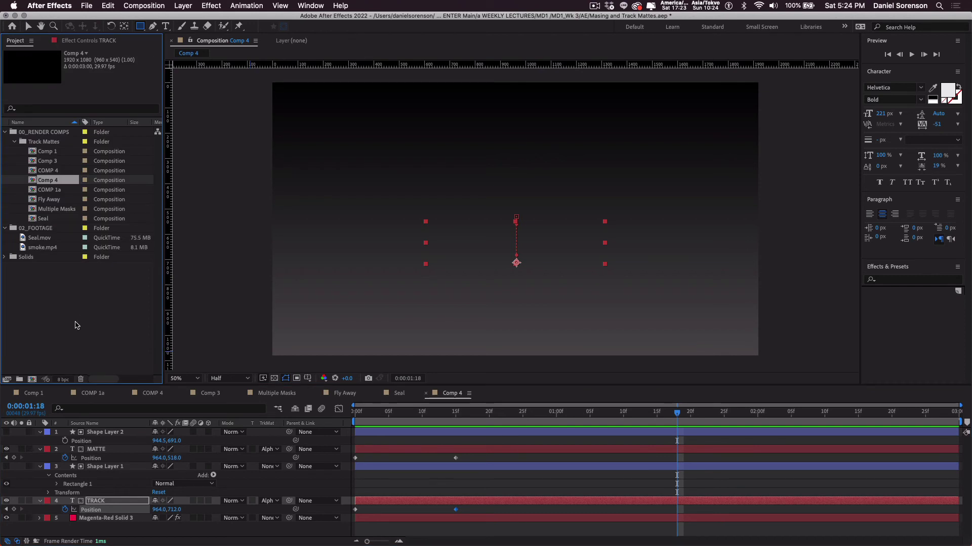
pyautogui.click(53, 143)
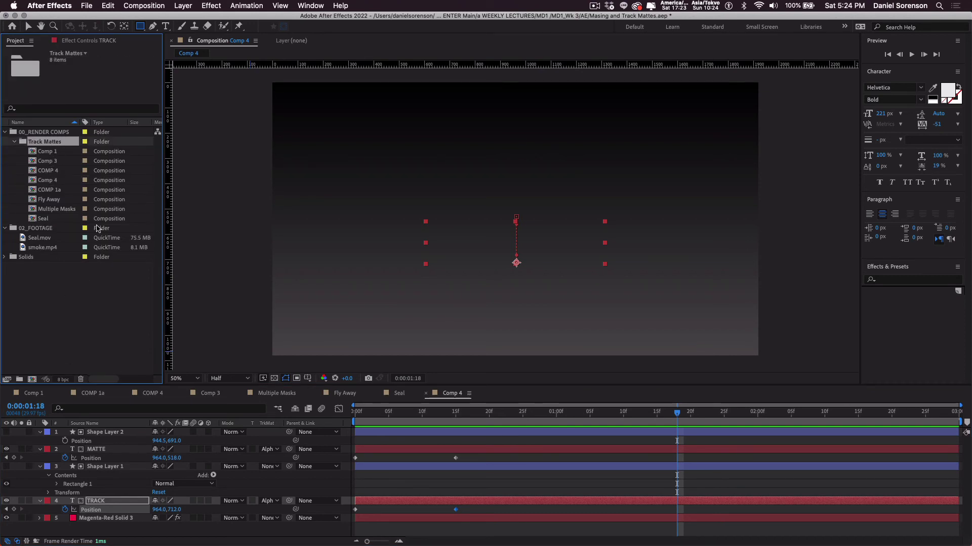
pyautogui.press('super+n')
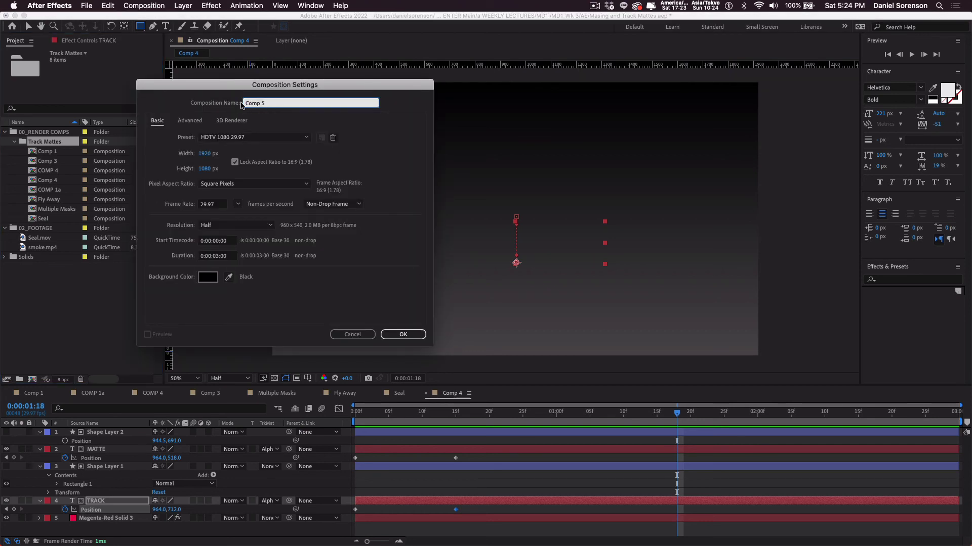
pyautogui.write('Video in type')
pyautogui.click(402, 334)
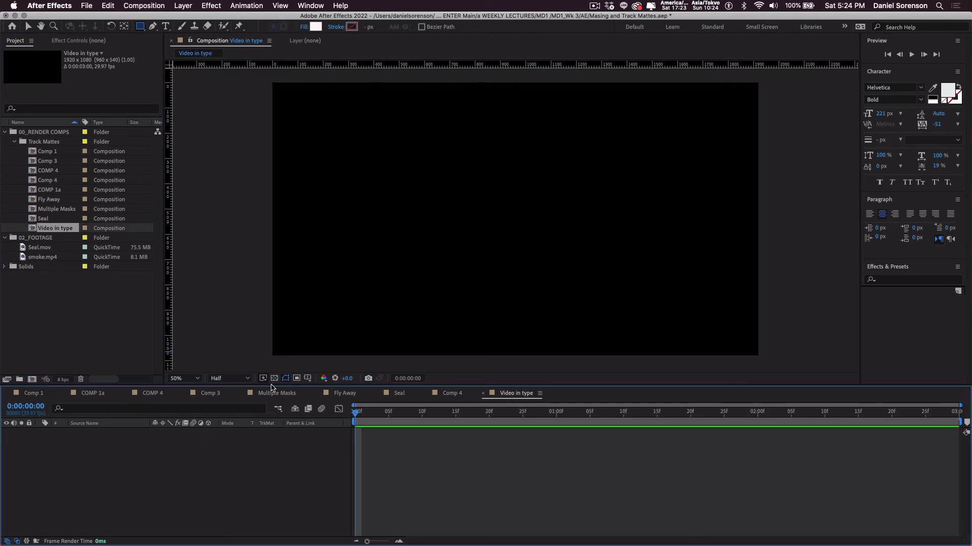
# - Add a white TYPE text layer and enlarge it from 221 to 334 px
pyautogui.click(165, 25)
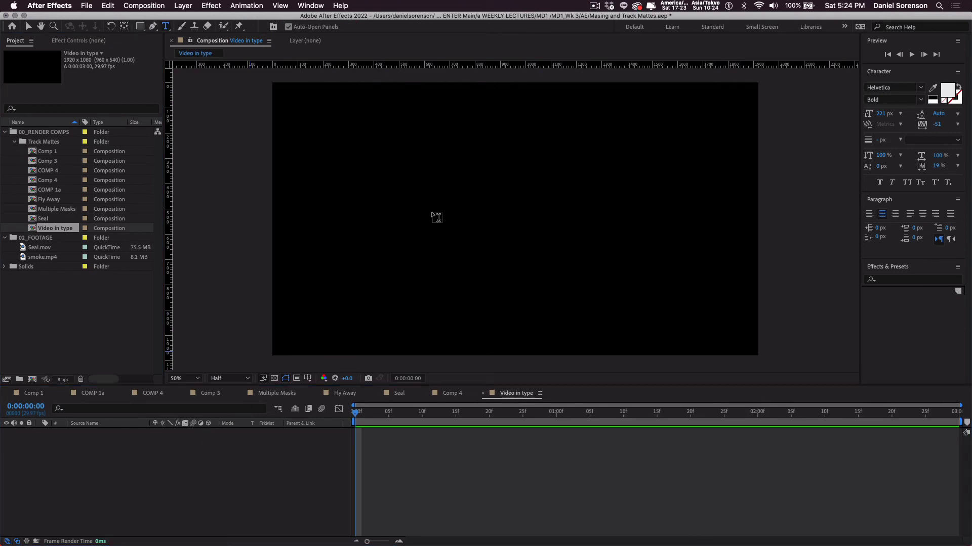
pyautogui.click(419, 220)
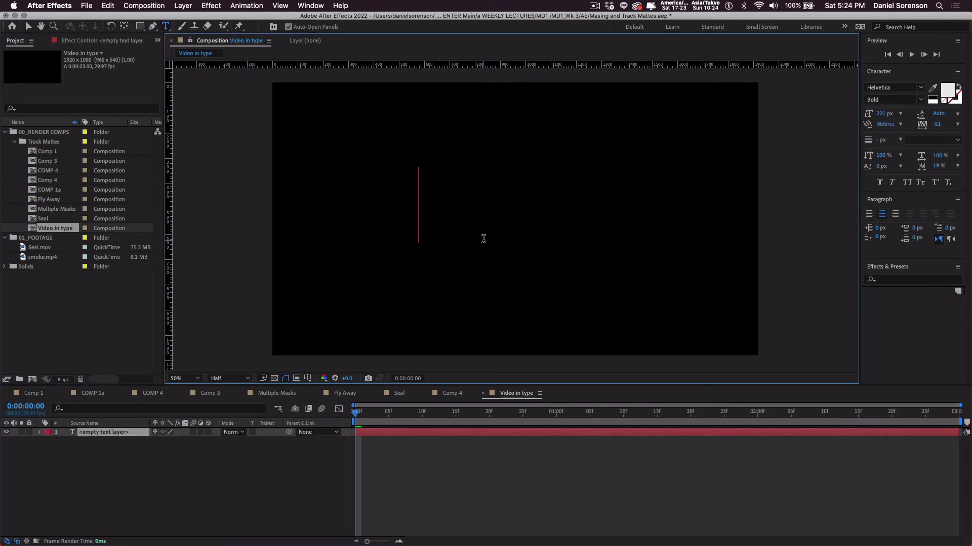
pyautogui.write('T')
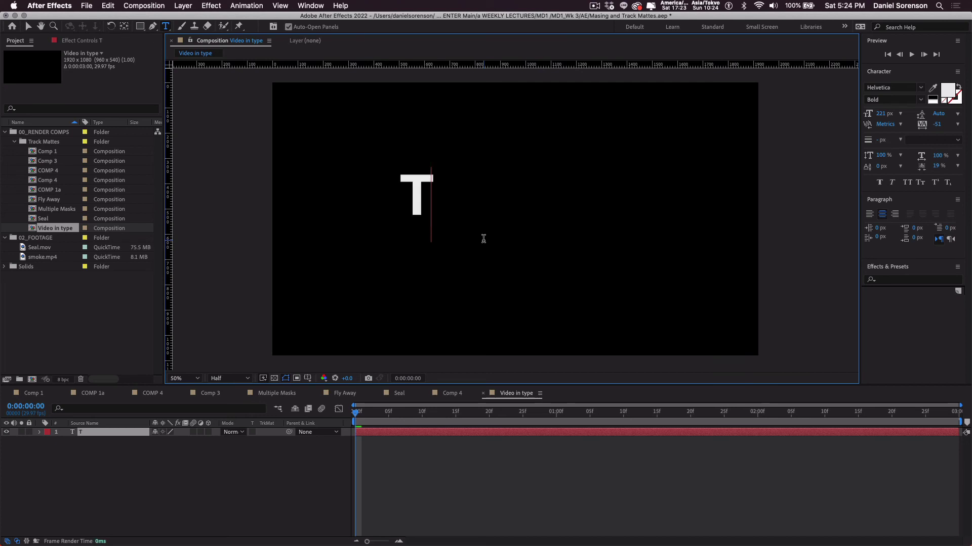
pyautogui.write('PE')
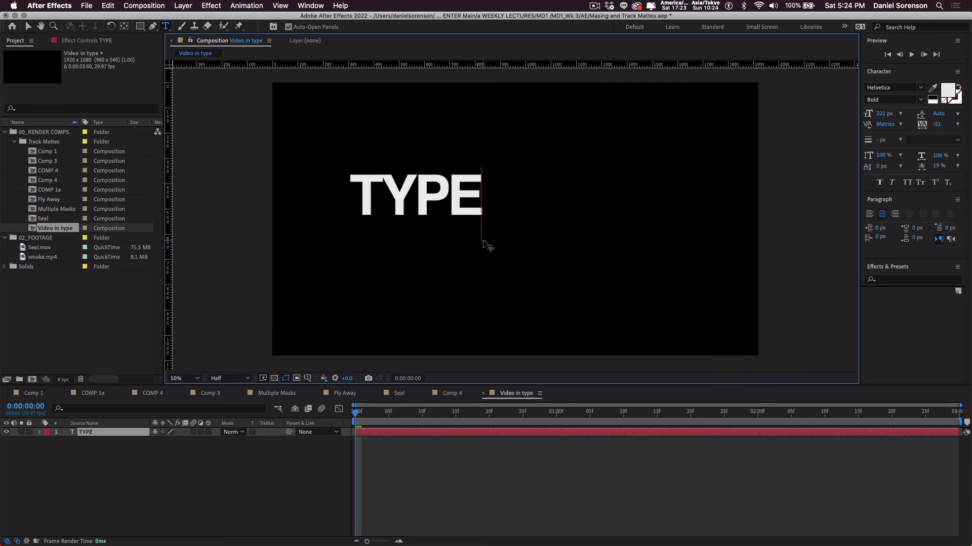
pyautogui.press('super+a')
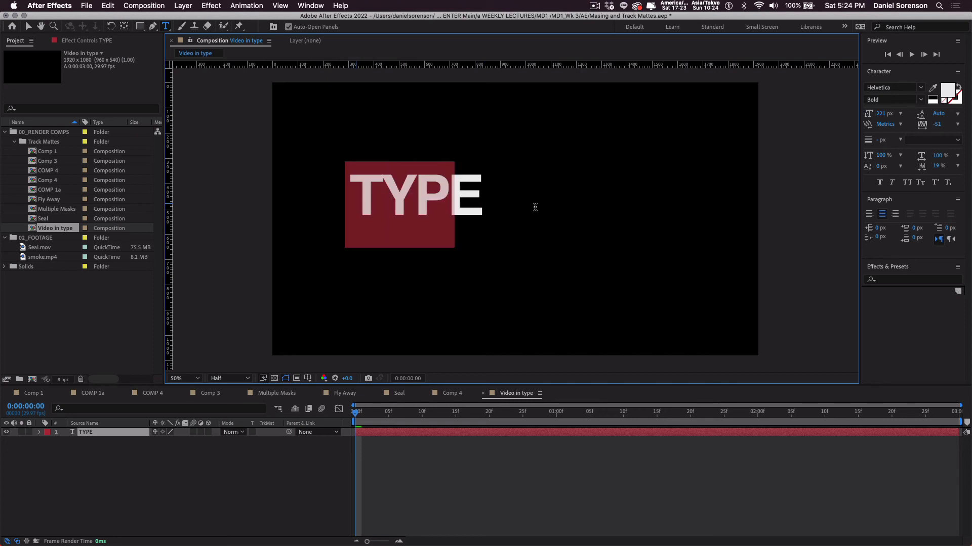
pyautogui.moveTo(881, 113); pyautogui.dragTo(935, 114)
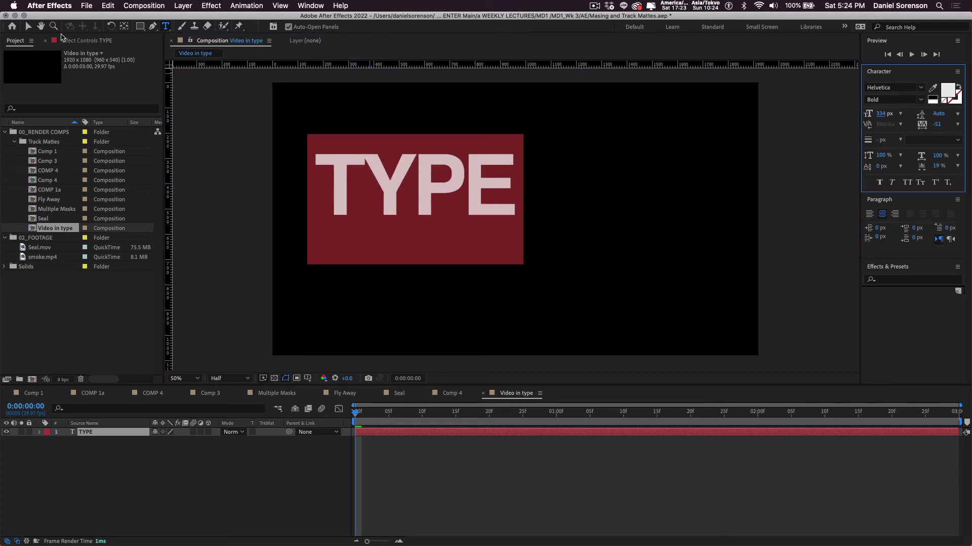
# - Position the TYPE text near the frame centre using the title/action safe guides
pyautogui.click(29, 26)
pyautogui.press("'")
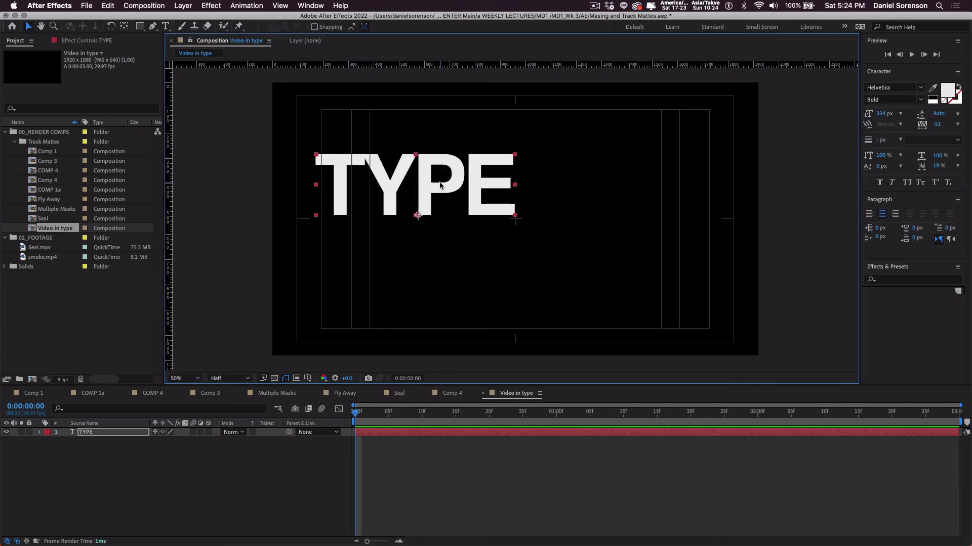
pyautogui.moveTo(434, 184); pyautogui.dragTo(533, 219)
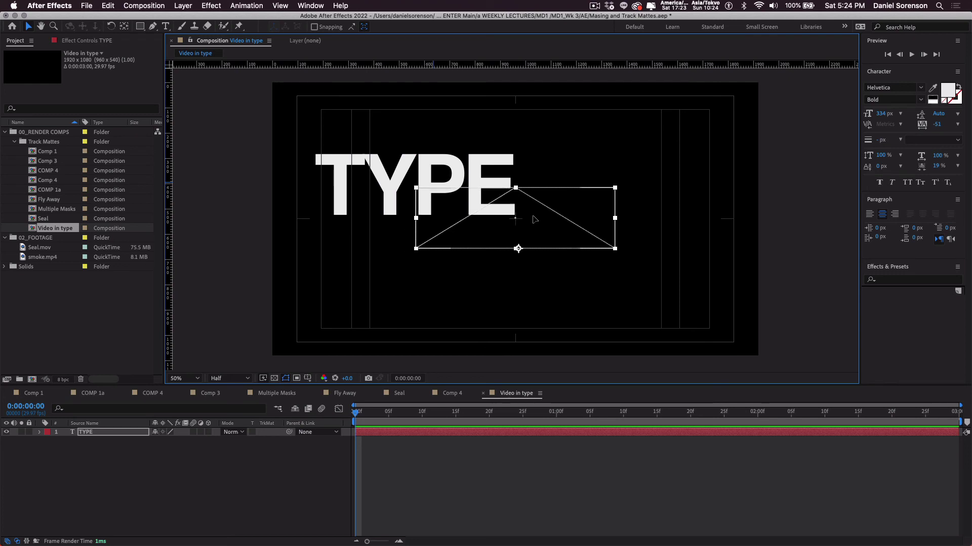
pyautogui.press('capslock')
# - Place smoke.mp4 below TYPE and set its track matte to TYPE's Alpha Matte
pyautogui.click(234, 469)
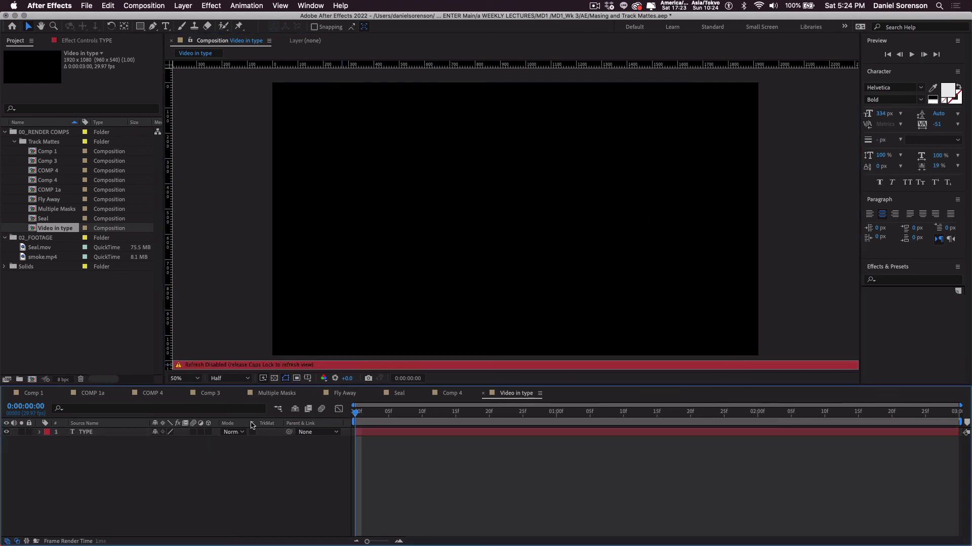
pyautogui.click(46, 258)
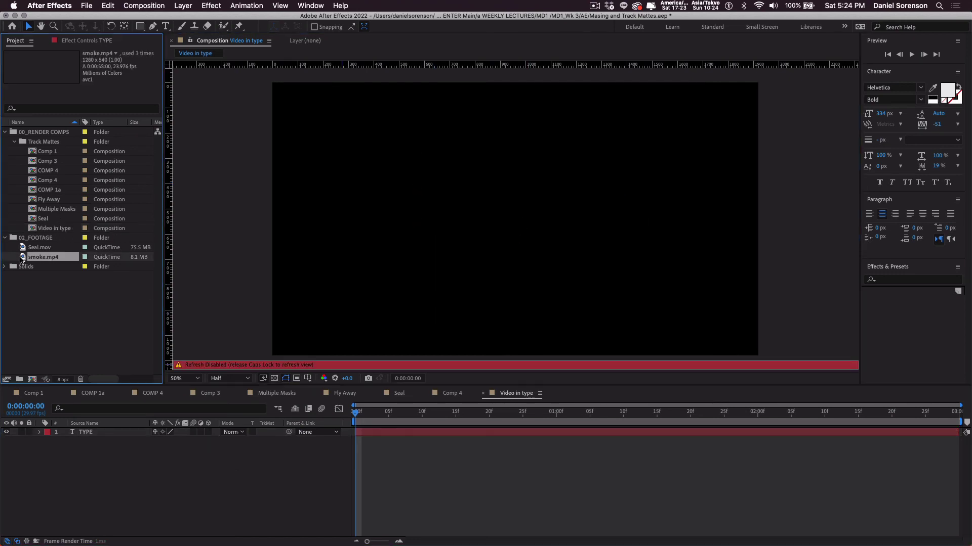
pyautogui.moveTo(23, 259); pyautogui.dragTo(71, 445)
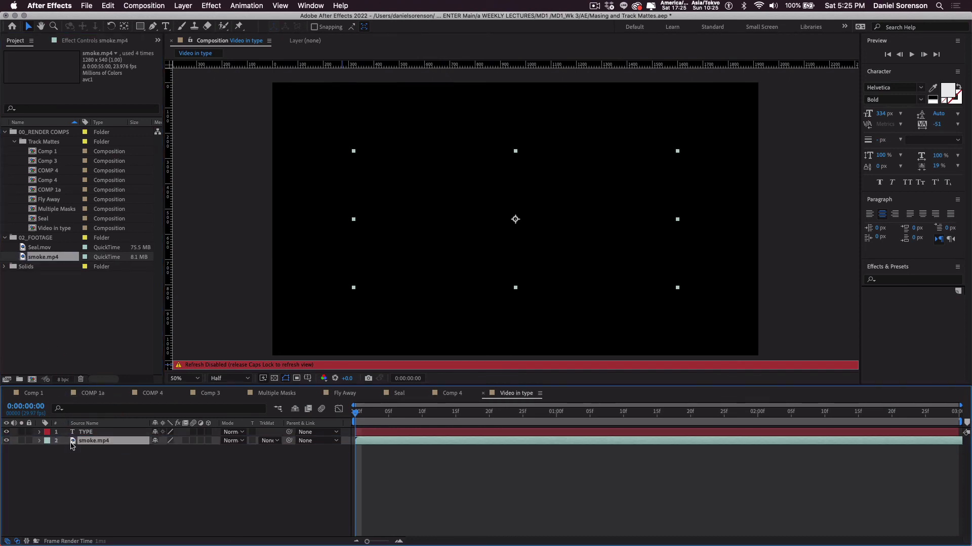
pyautogui.click(89, 433)
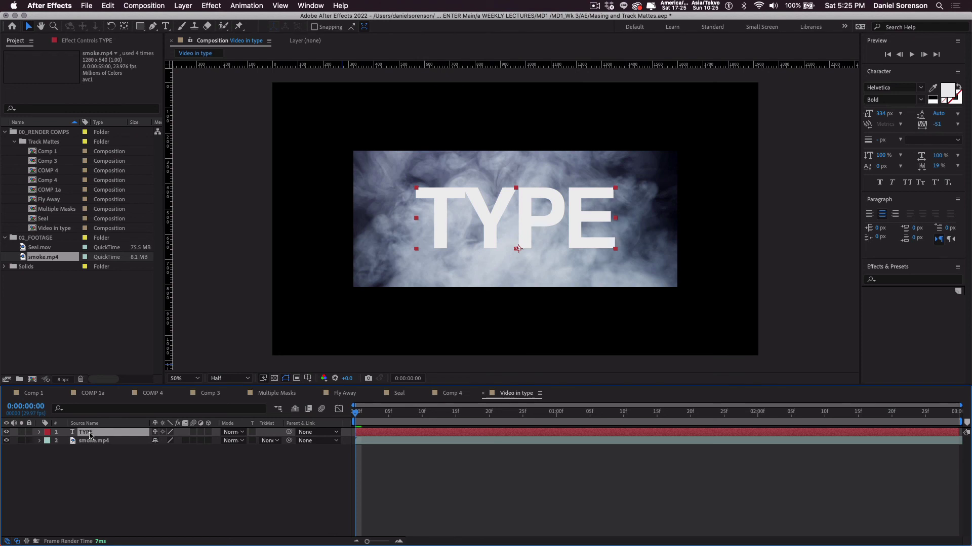
pyautogui.click(100, 444)
pyautogui.click(269, 441)
pyautogui.click(283, 472)
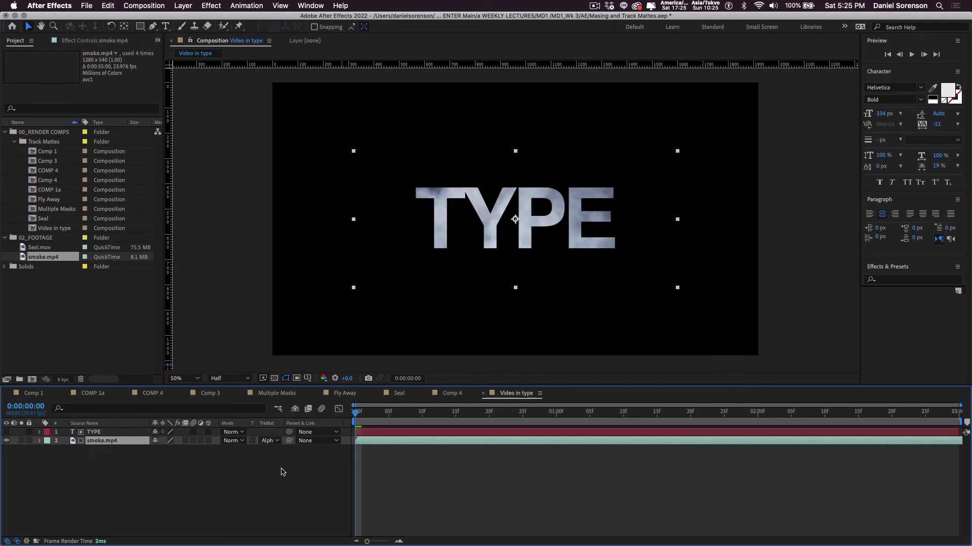
# - Scrub and preview the smoke playing inside the TYPE letters
pyautogui.moveTo(356, 414); pyautogui.dragTo(736, 433)
pyautogui.press('space')
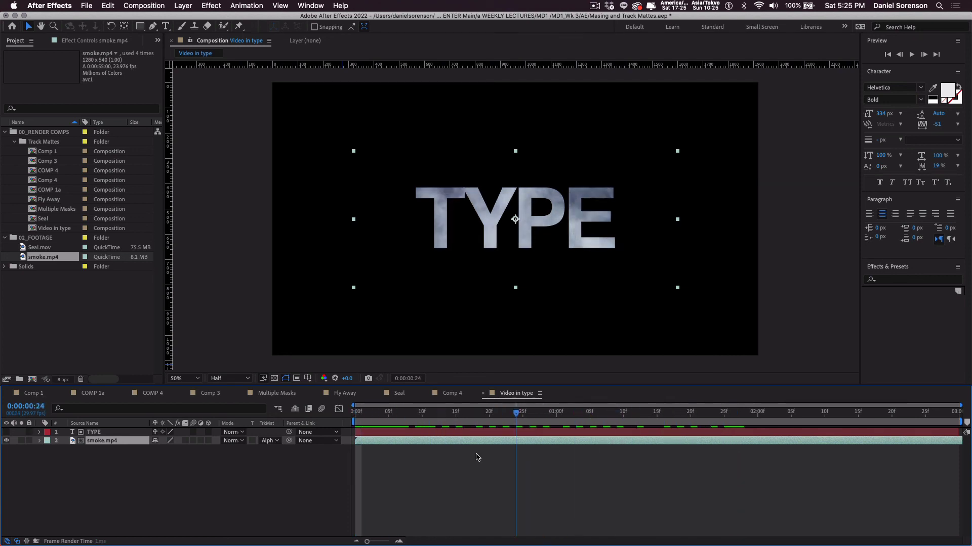
pyautogui.press('space')
pyautogui.press('super+Up')
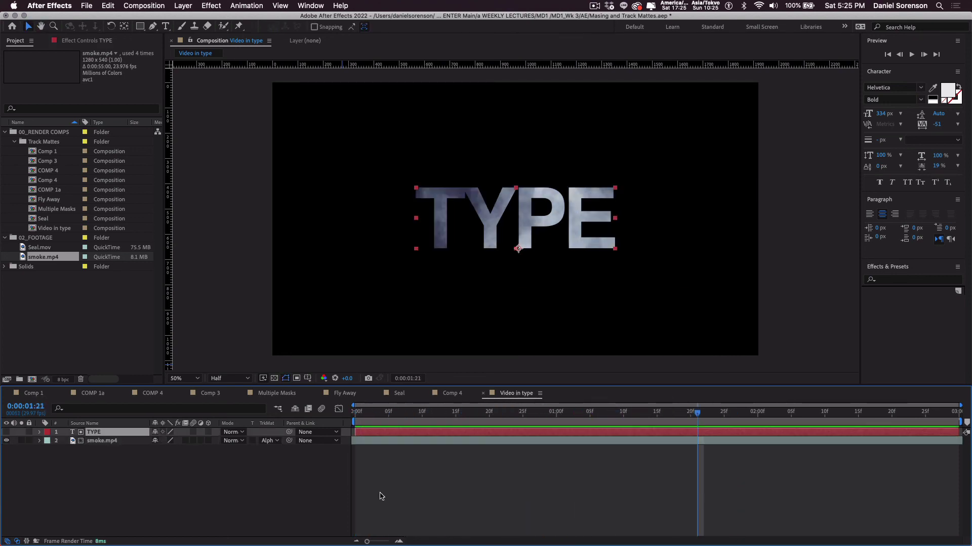
# - Keyframe TYPE's Scale at 100% at 0:00 and 83% at 0:00:02:00
pyautogui.click(100, 442)
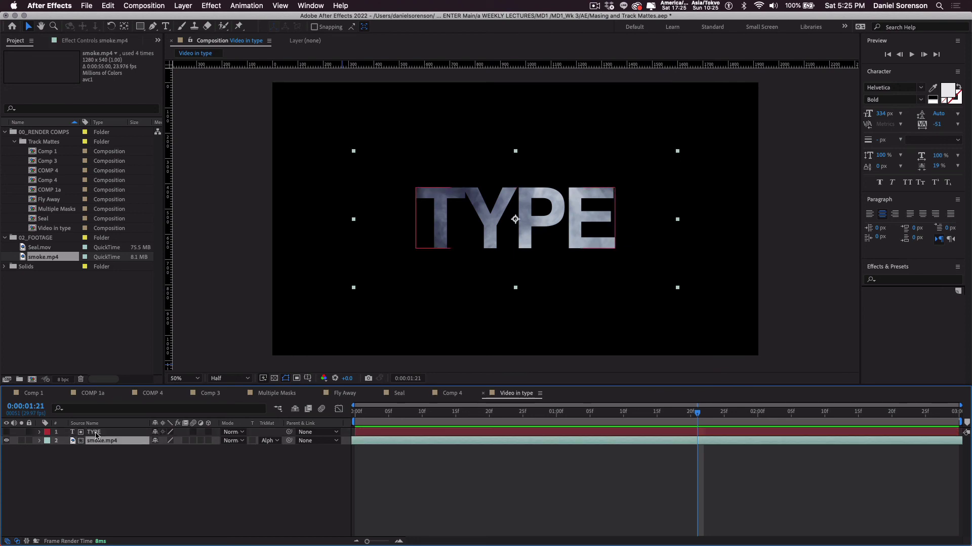
pyautogui.click(97, 433)
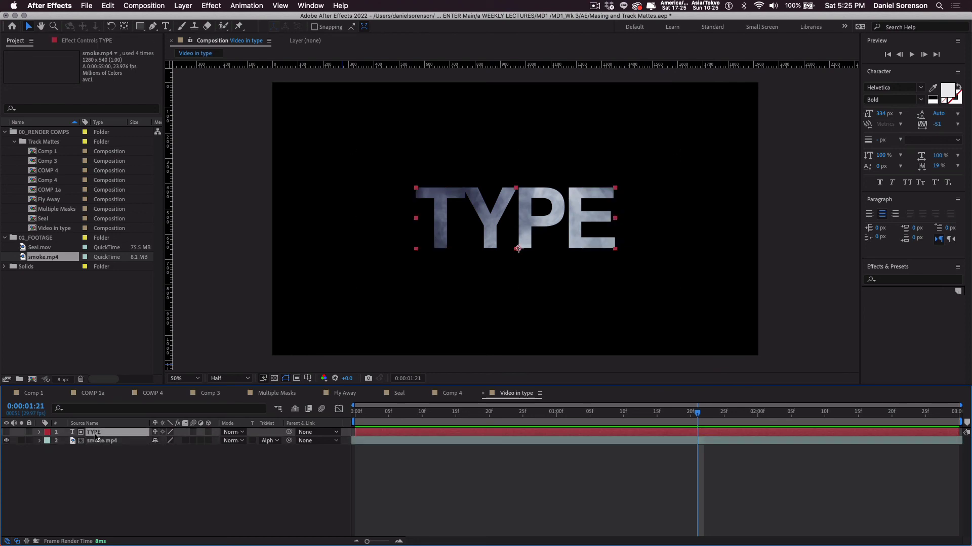
pyautogui.press('s')
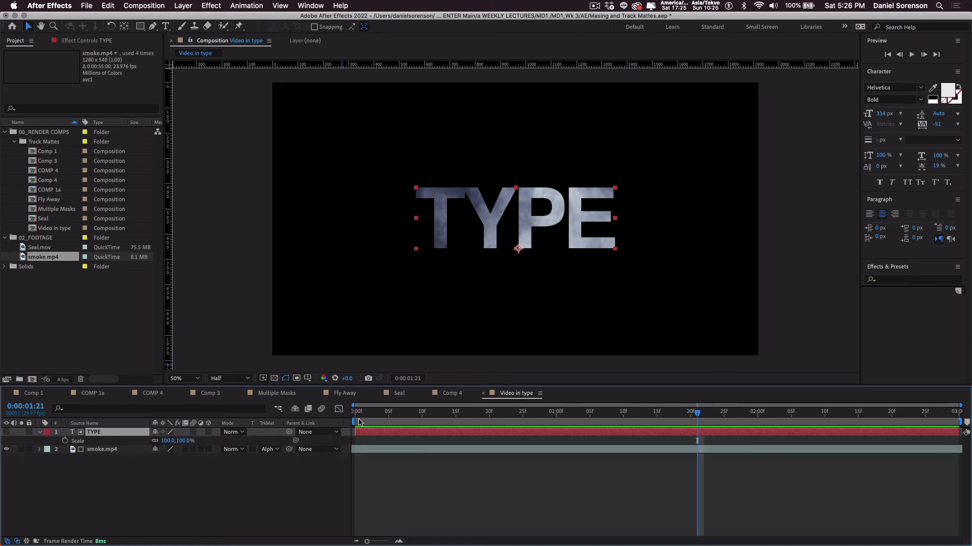
pyautogui.click(357, 416)
pyautogui.click(65, 441)
pyautogui.hotkey('shift', 'pagedown')
pyautogui.hotkey('shift', 'pagedown')
pyautogui.hotkey('shift', 'pagedown')
pyautogui.hotkey('shift', 'pagedown')
pyautogui.hotkey('shift', 'pagedown')
pyautogui.hotkey('shift', 'pagedown')
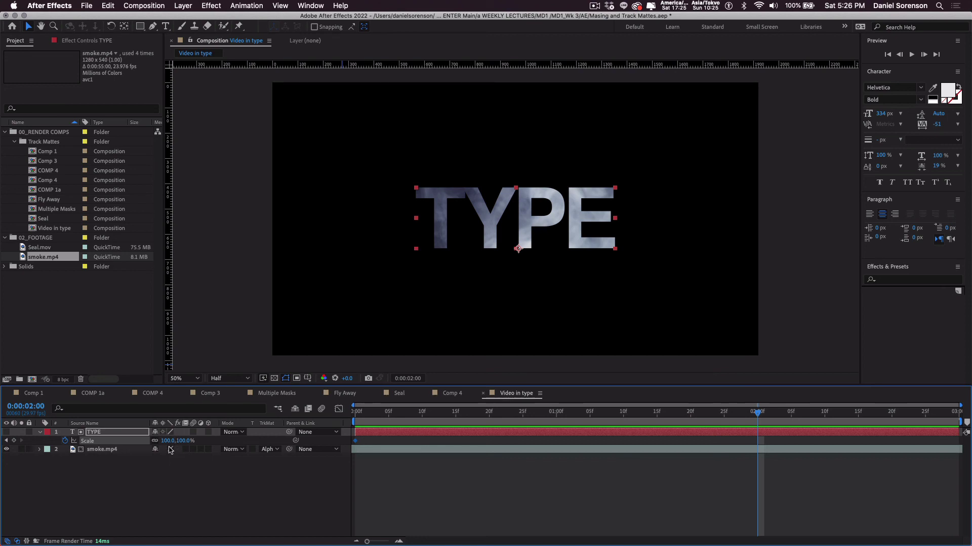
pyautogui.moveTo(168, 441); pyautogui.dragTo(179, 466)
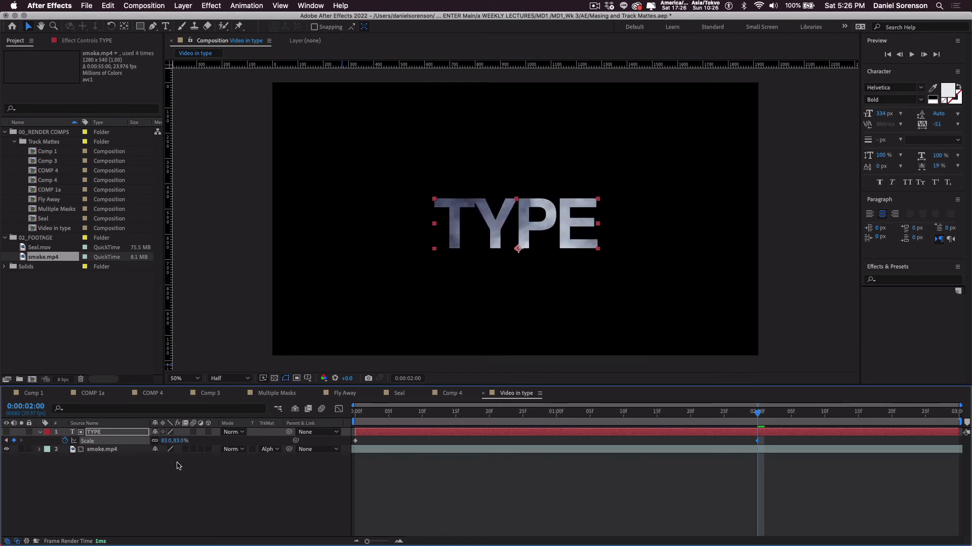
pyautogui.click(98, 450)
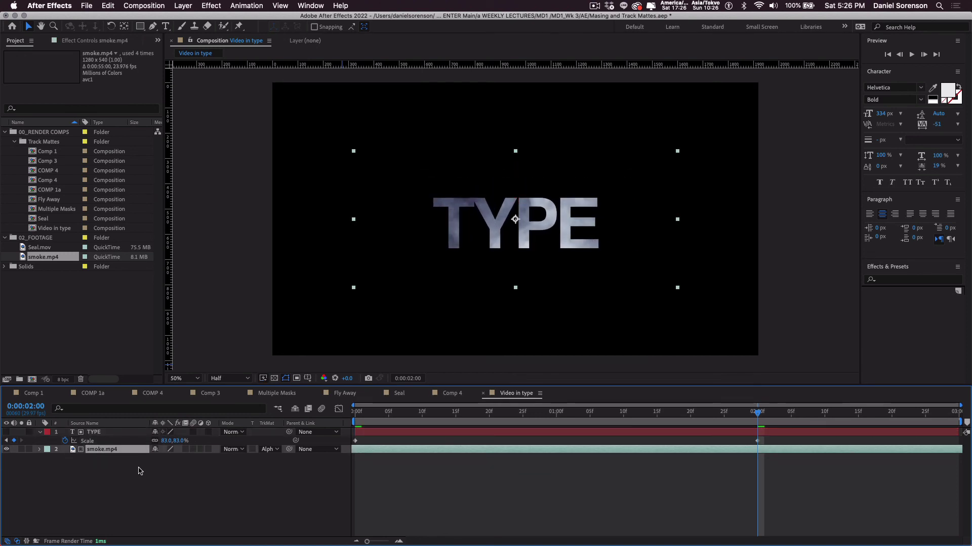
# - Parent smoke.mp4 to TYPE, raise the two-second Scale keyframe to 131%, and preview
pyautogui.click(311, 449)
pyautogui.click(314, 476)
pyautogui.moveTo(166, 444)
pyautogui.mouseDown()
pyautogui.moveTo(205, 452)
pyautogui.moveTo(171, 443)
pyautogui.moveTo(193, 443)
pyautogui.moveTo(181, 444)
pyautogui.mouseUp()
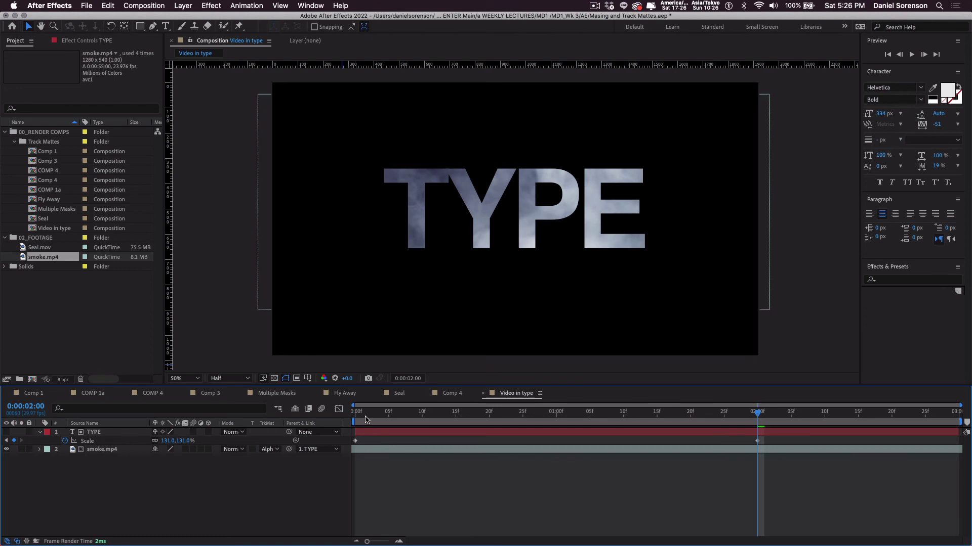
pyautogui.press('Home')
pyautogui.press('space')
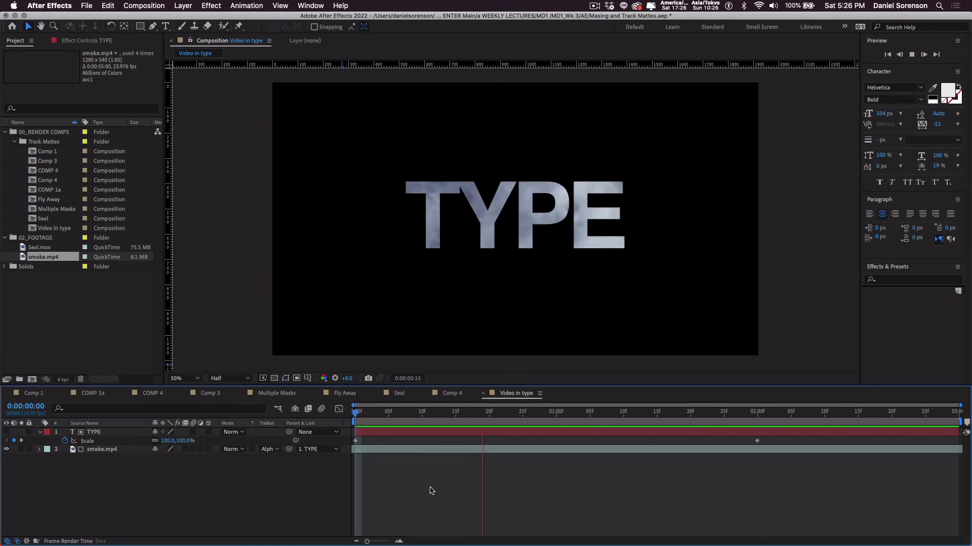